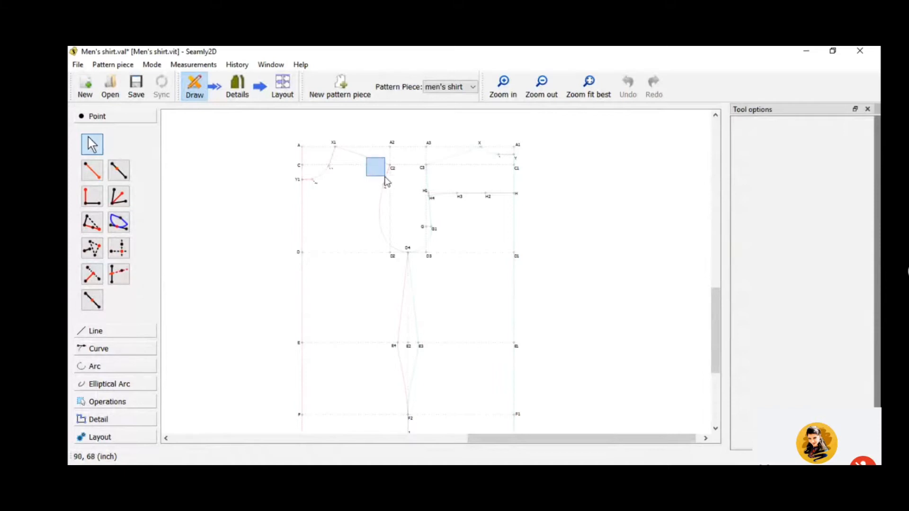
- Start the Detail tool for adding a new workpiece to the men's shirt draft
ctrl+scroll(386, 184, up, 2)
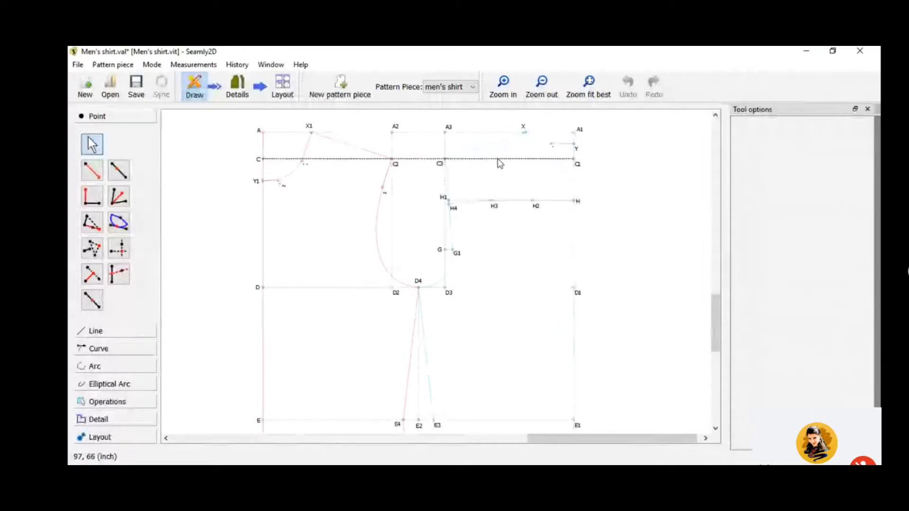
mouse_move(499, 163)
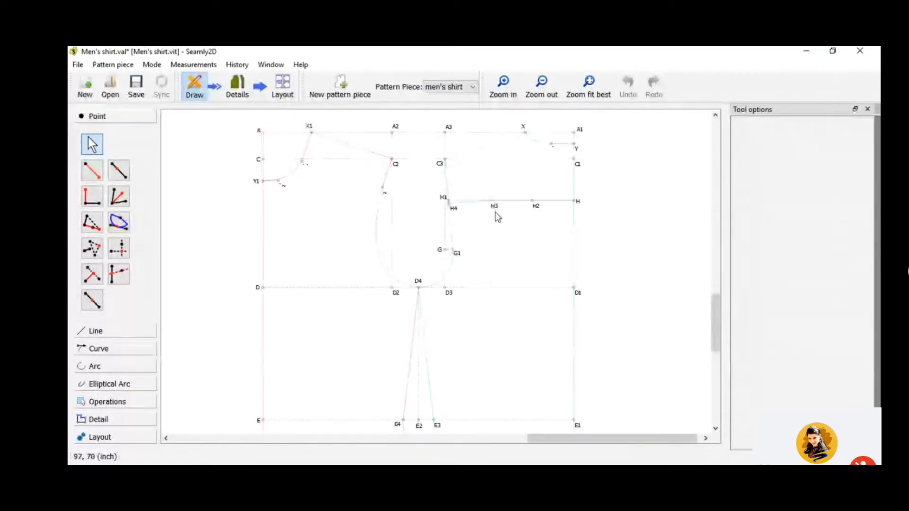
click(102, 420)
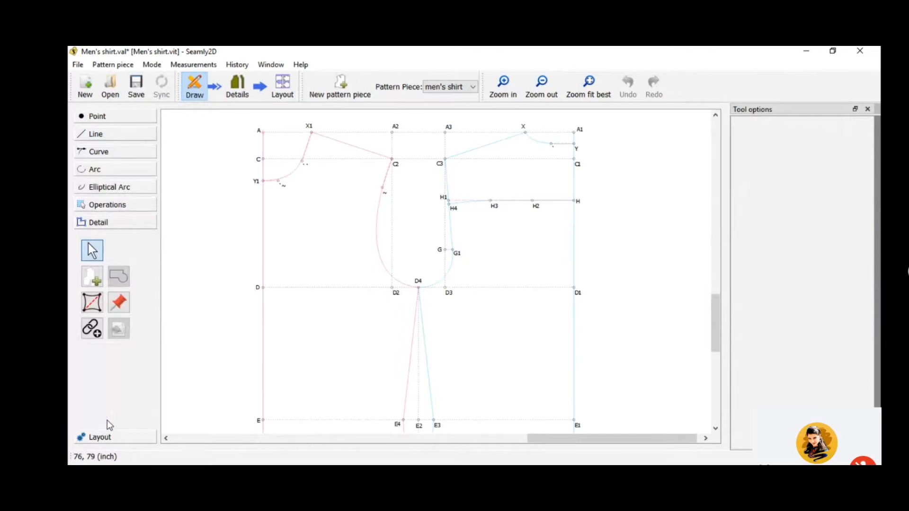
click(95, 281)
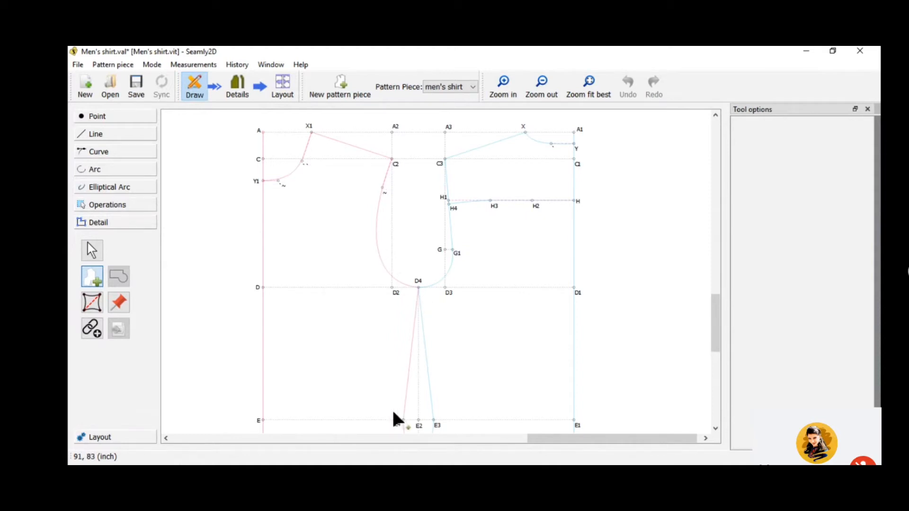
- Examine the outline of the shirt half with neckline Y1–X1, from its shoulder and armhole down to the hem at B
ctrl+scroll(410, 371, down, 2)
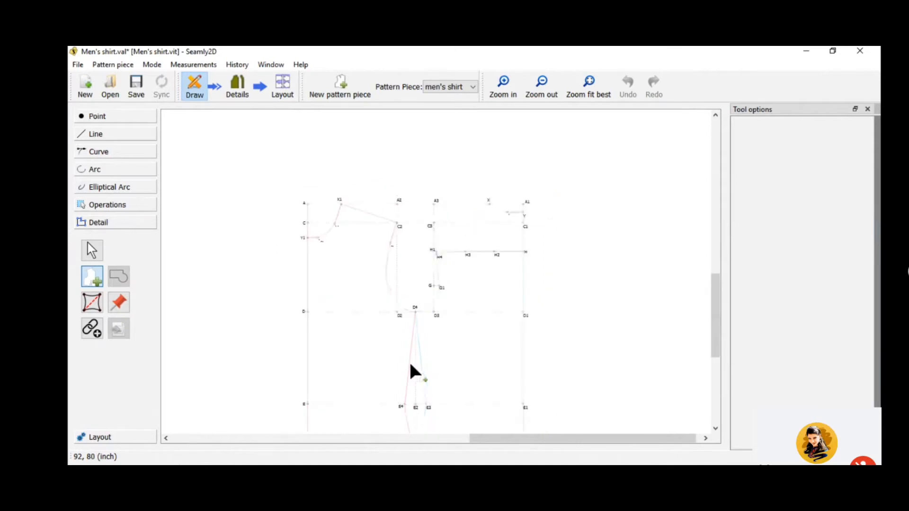
scroll(409, 372, down, 3)
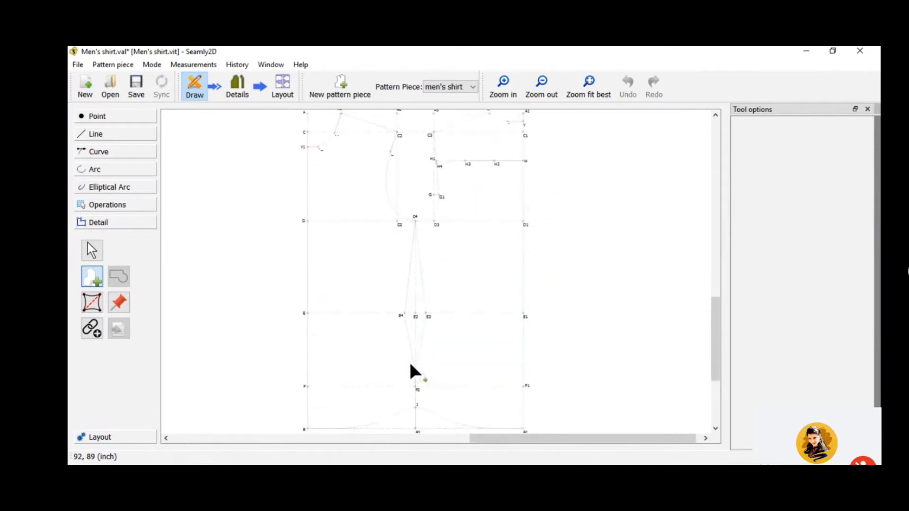
scroll(326, 163, up, 1)
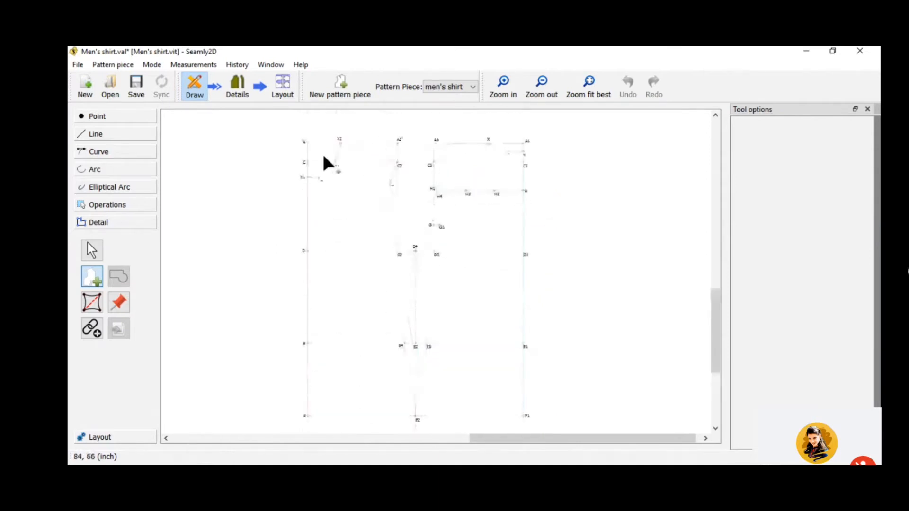
scroll(325, 163, up, 4)
scroll(365, 304, down, 3)
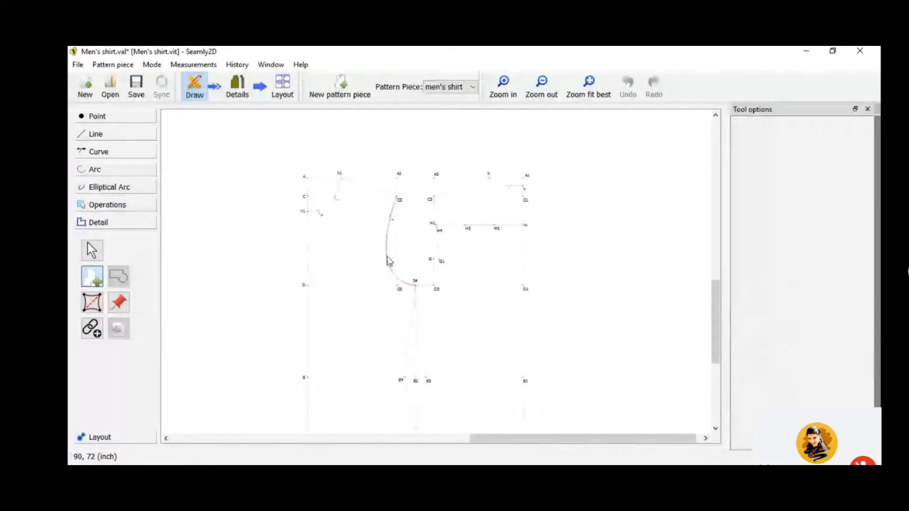
scroll(411, 327, down, 3)
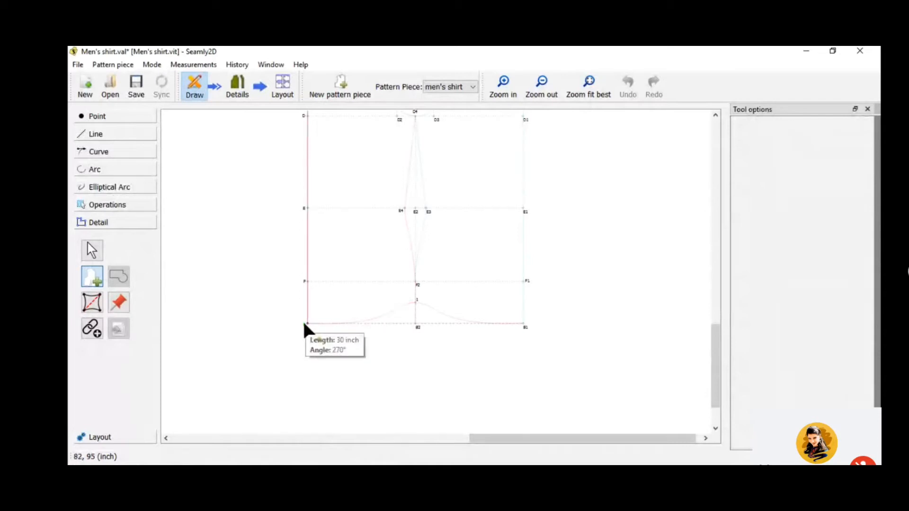
scroll(343, 326, up, 5)
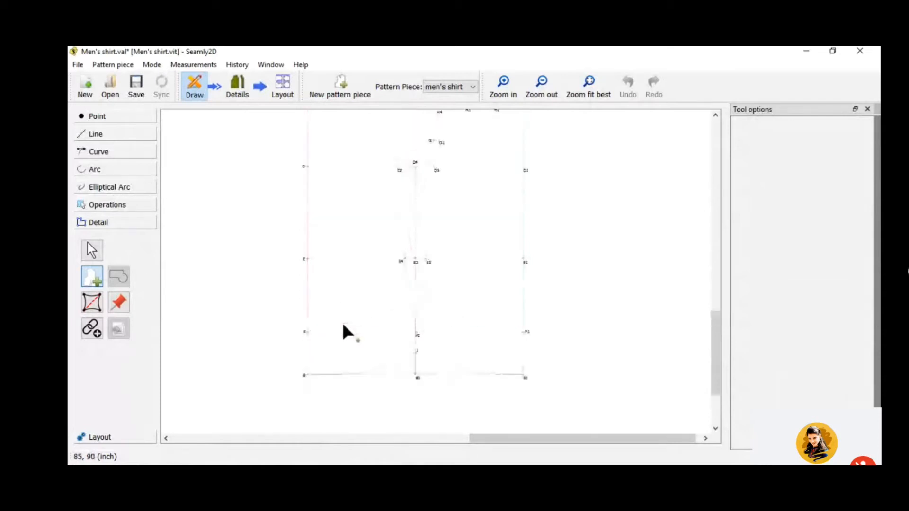
scroll(343, 325, down, 3)
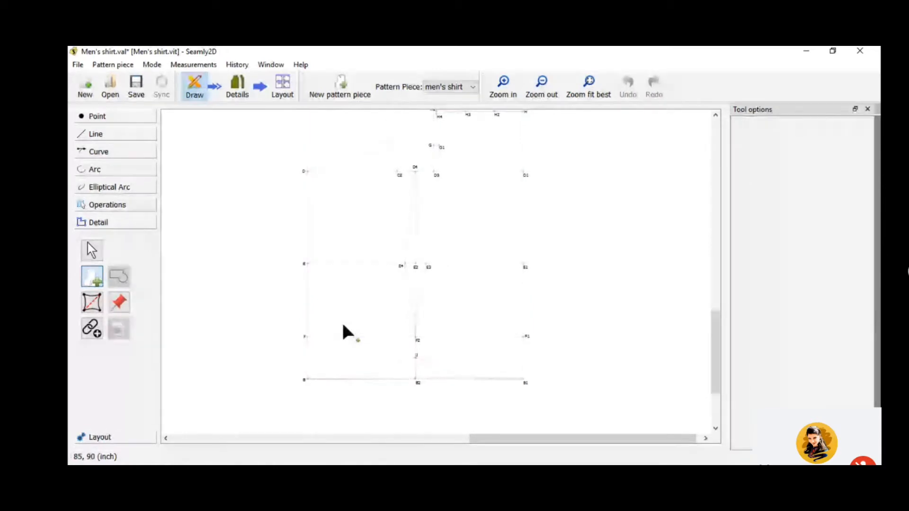
scroll(343, 325, up, 7)
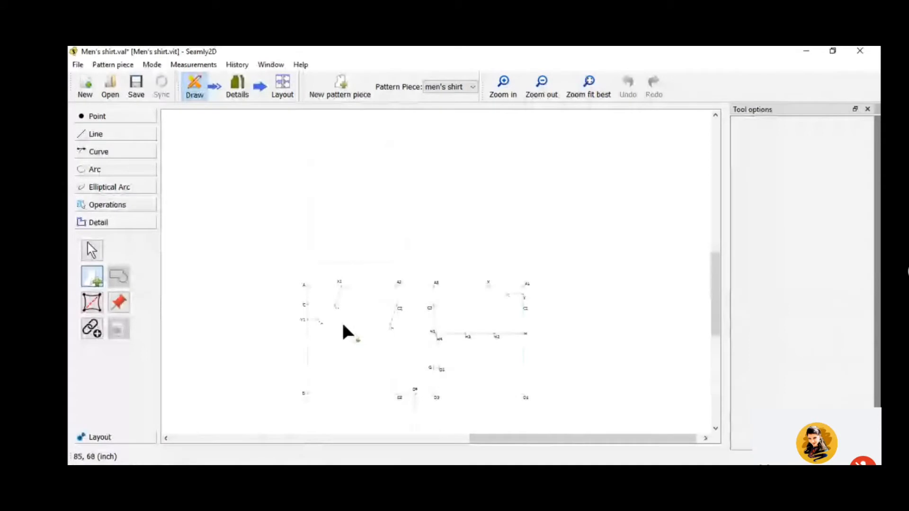
scroll(342, 325, down, 3)
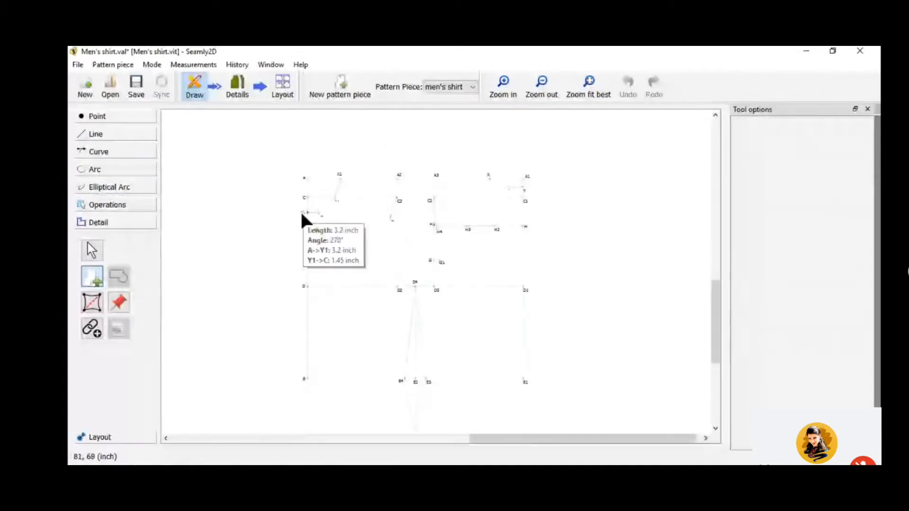
mouse_move(305, 285)
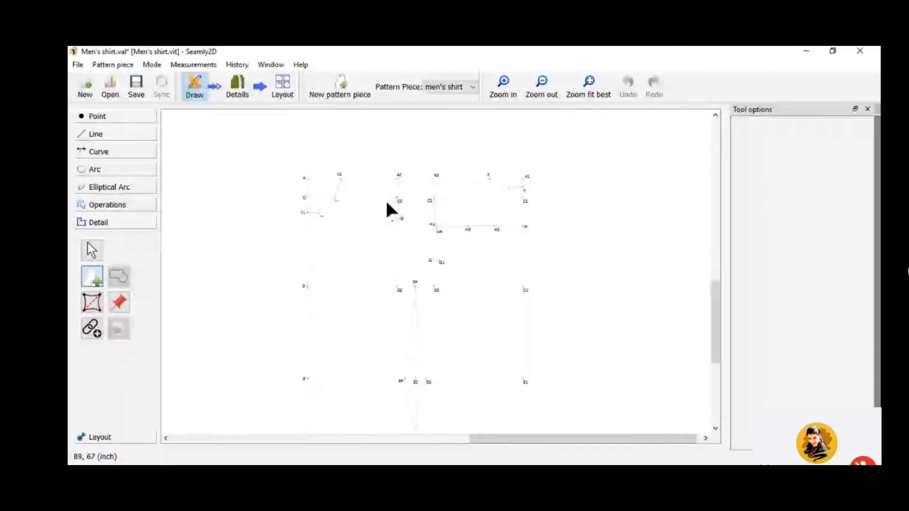
mouse_move(304, 213)
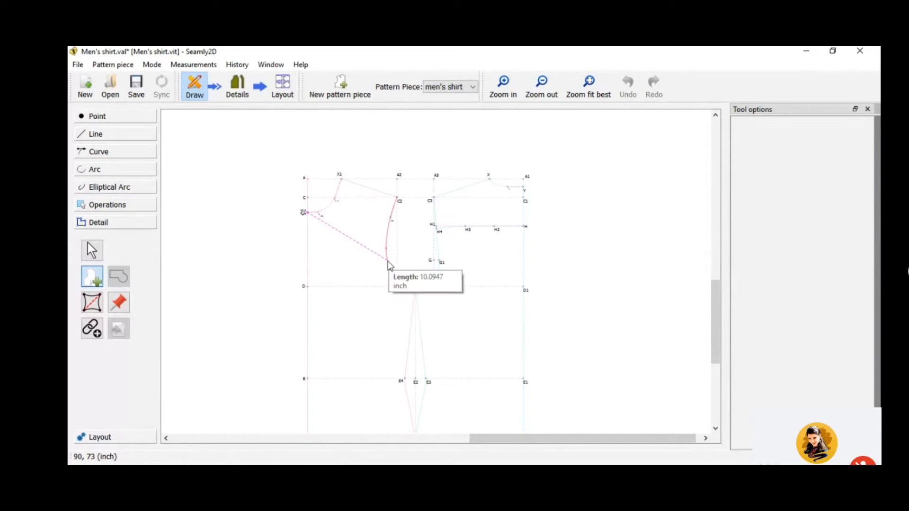
click(503, 92)
click(503, 92)
scroll(360, 259, left, 5)
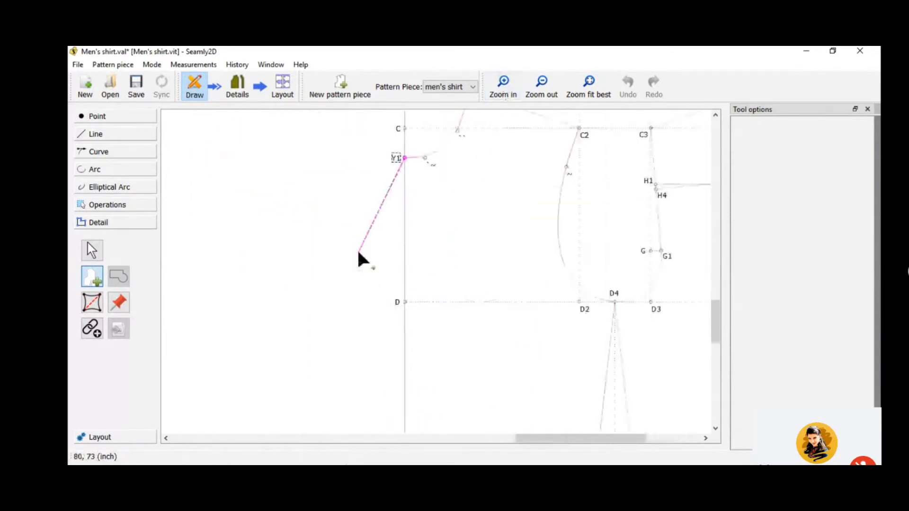
scroll(359, 258, up, 2)
scroll(360, 258, right, 1)
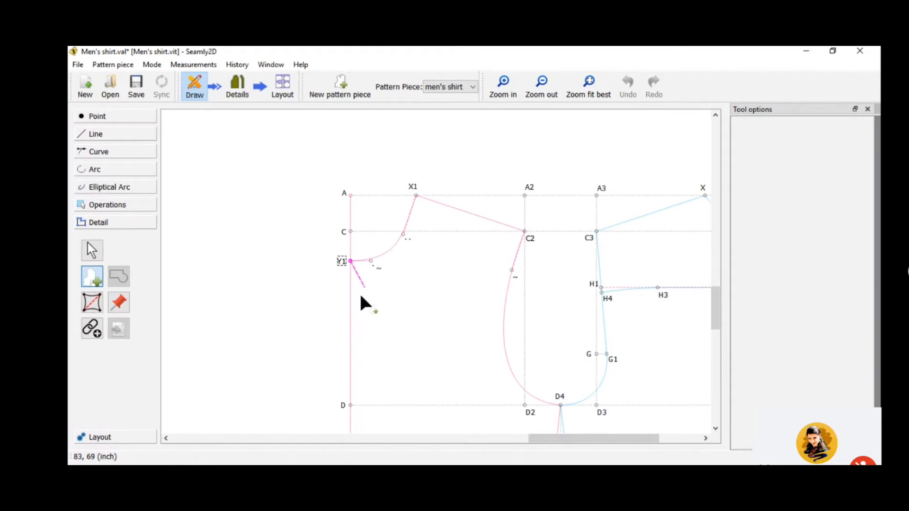
key(Escape)
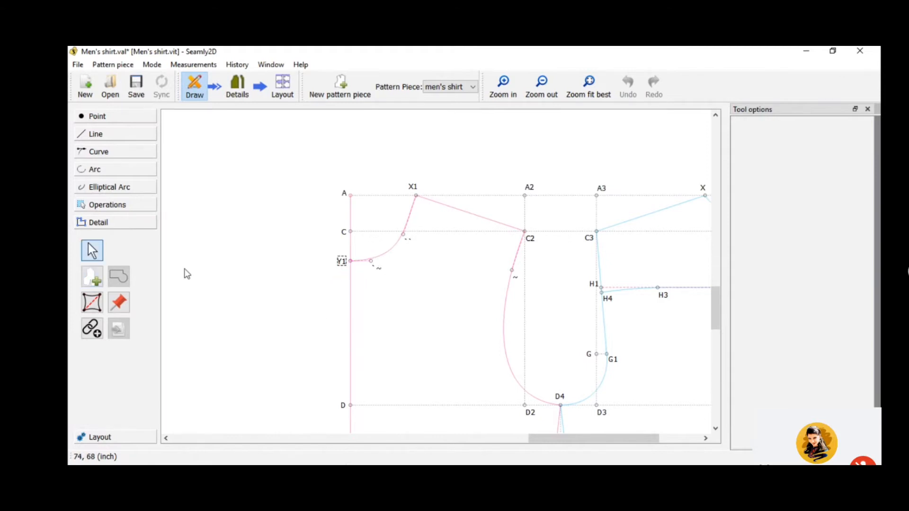
- Start a workpiece outline at point Y1 and trace the neckline curve to X1 and the shoulder to C2
click(94, 281)
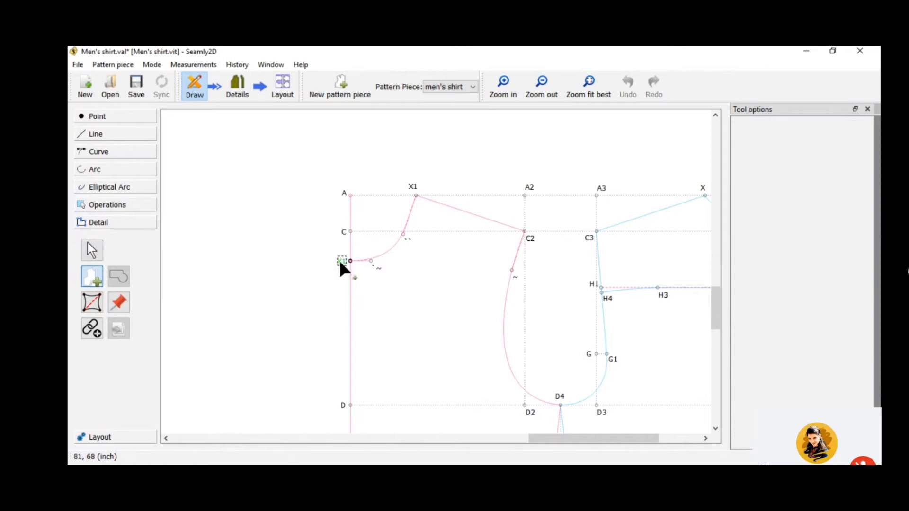
mouse_move(341, 264)
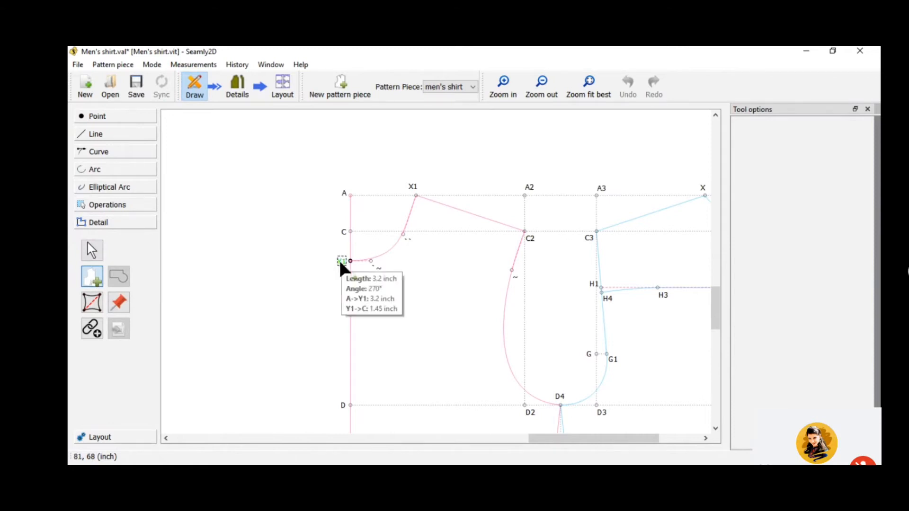
click(340, 262)
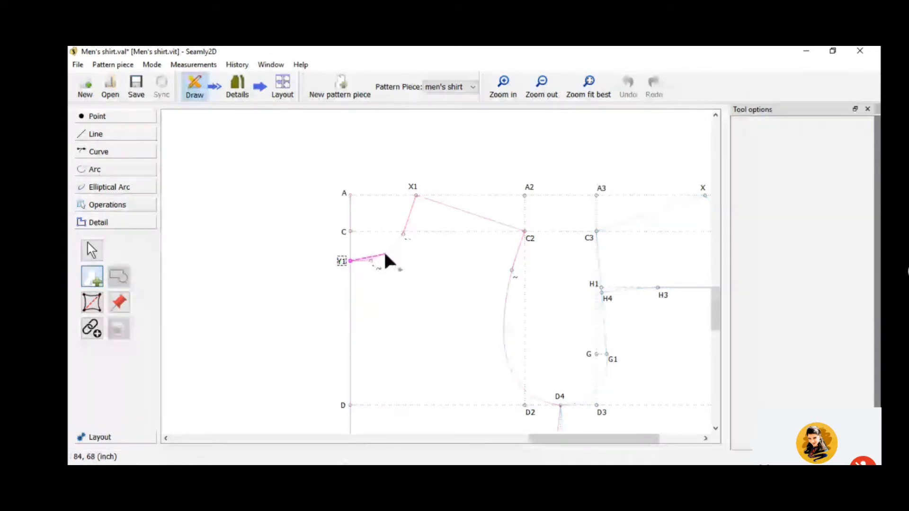
click(414, 189)
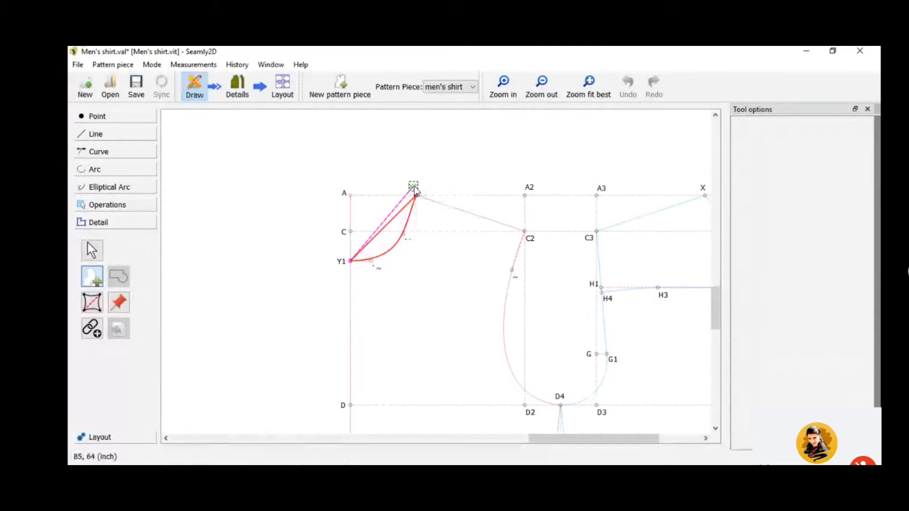
click(531, 238)
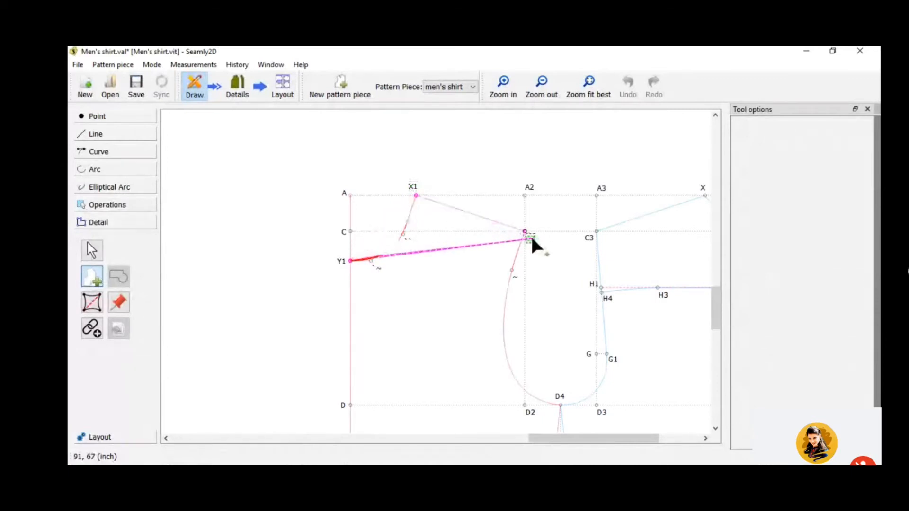
- Continue the workpiece outline from C2 along the armhole curve to the underarm point D4
click(505, 302)
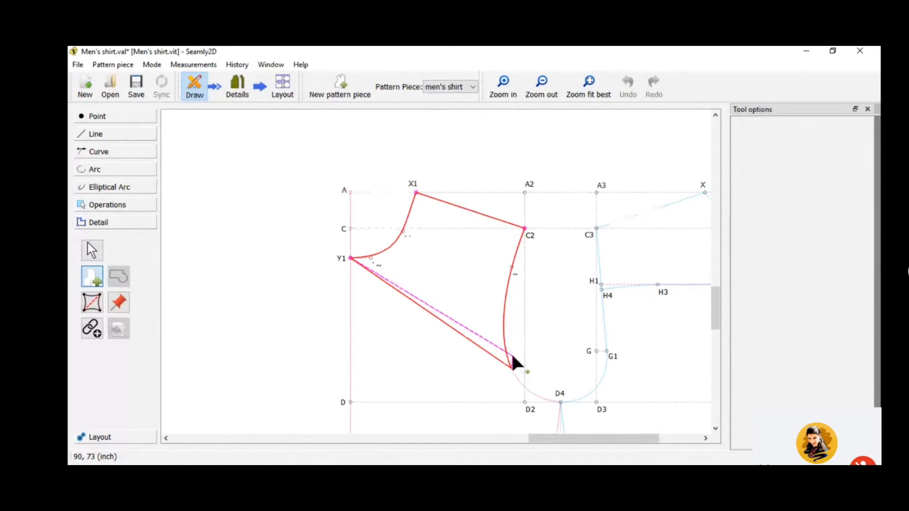
scroll(512, 354, down, 3)
scroll(518, 352, down, 3)
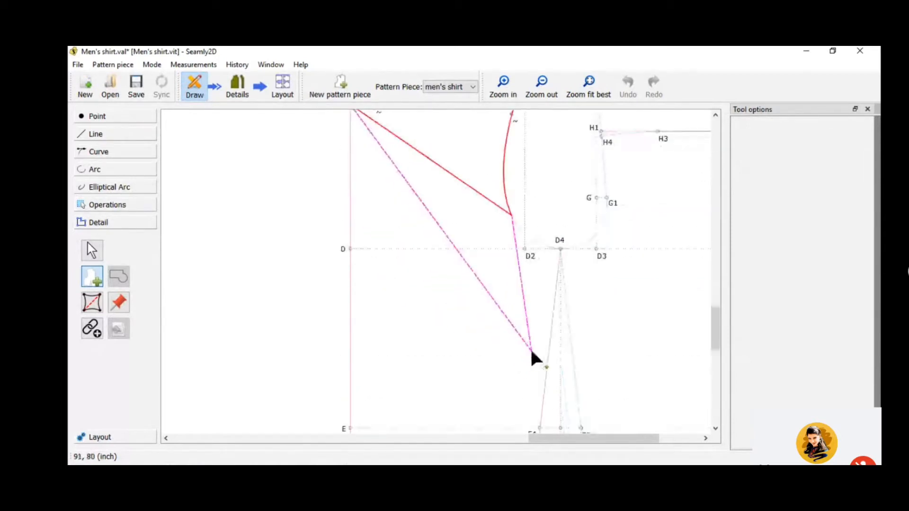
scroll(544, 182, up, 2)
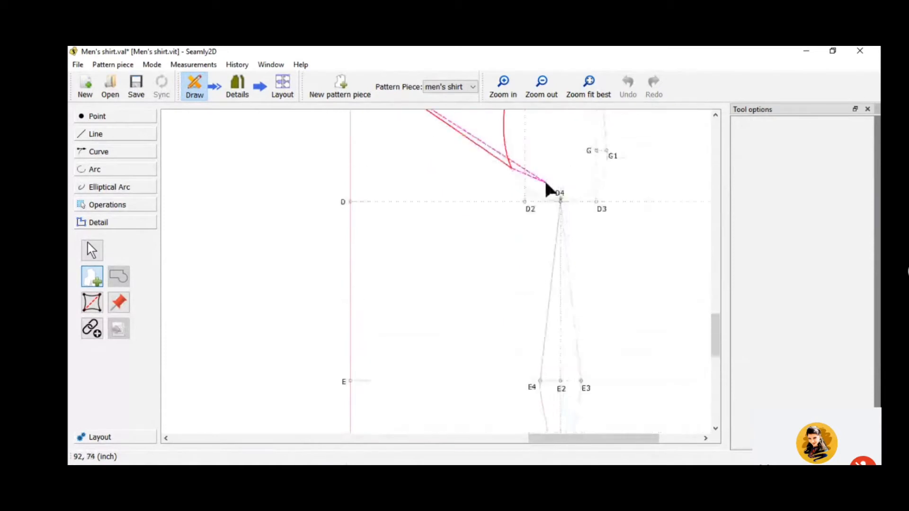
mouse_move(560, 197)
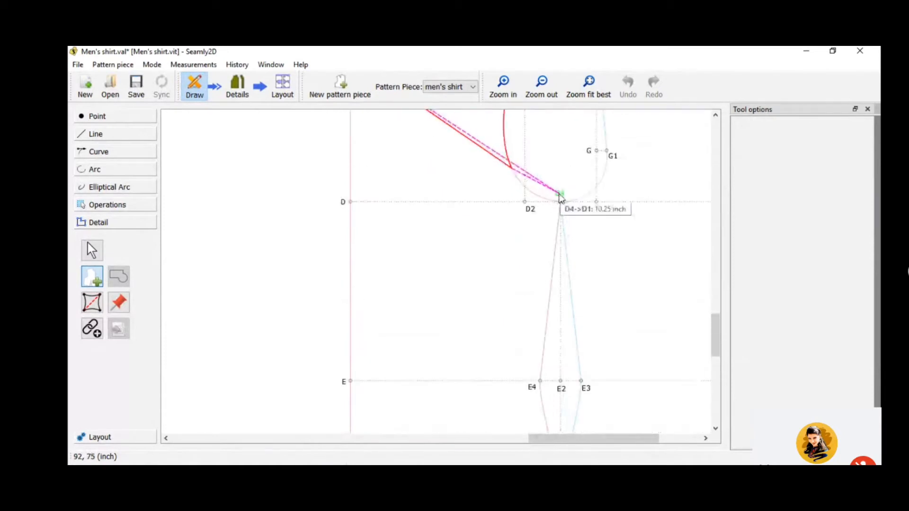
click(561, 198)
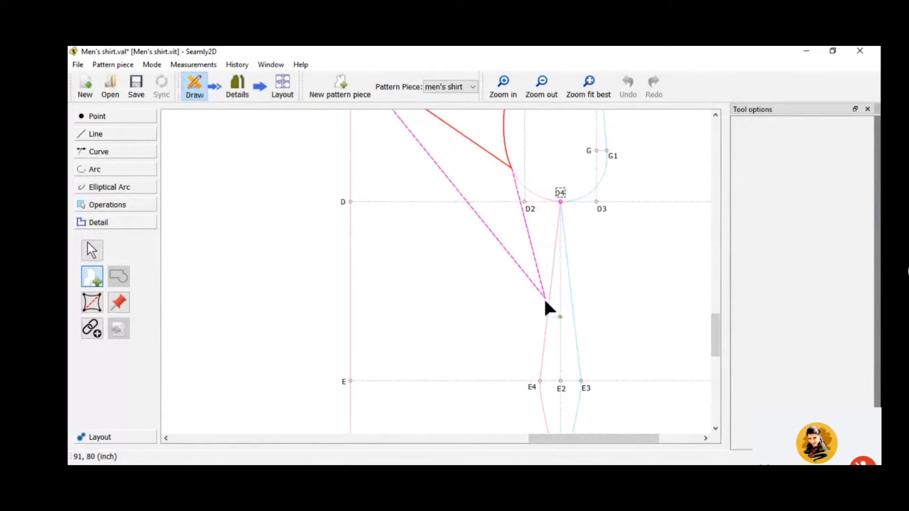
- Extend the outline from D4 to waist point E4 and along the side seam curve to F2
click(532, 383)
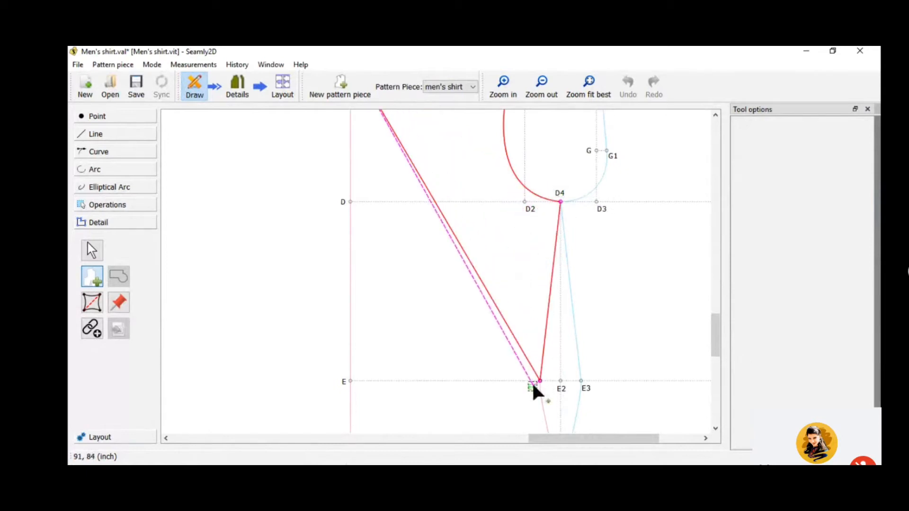
scroll(532, 384, down, 4)
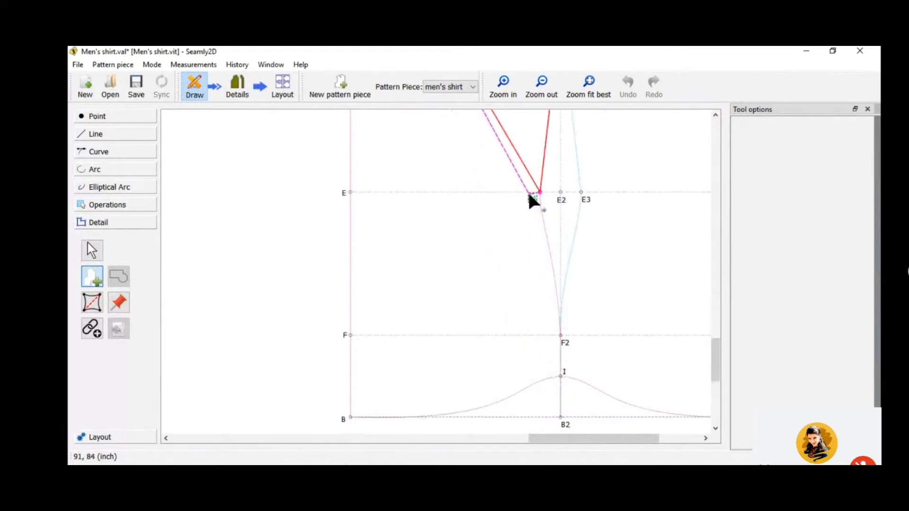
click(565, 343)
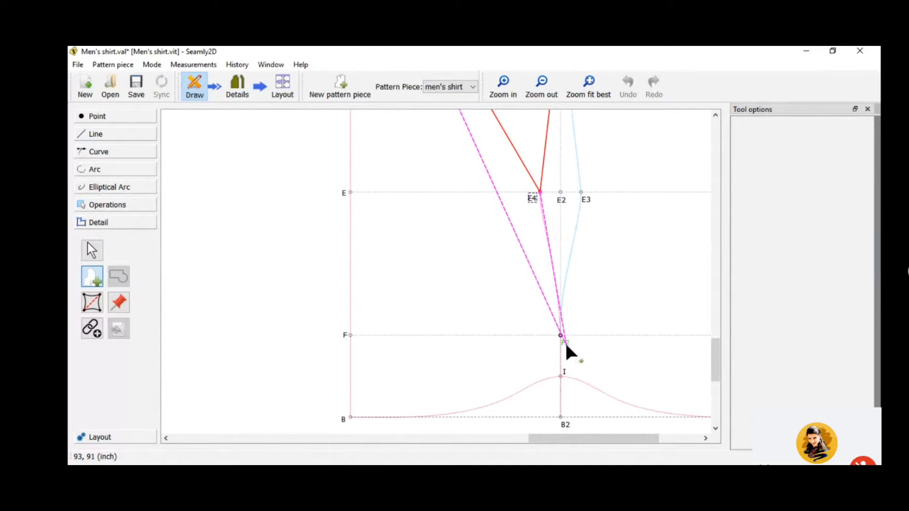
click(553, 272)
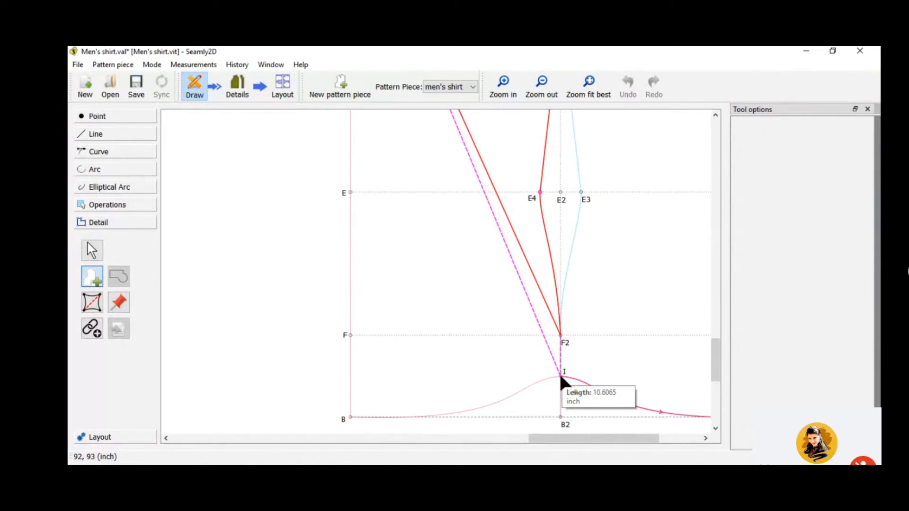
- Add point I below F2 and the hem curve running from I toward B to the workpiece outline
ctrl+scroll(560, 377, up, 5)
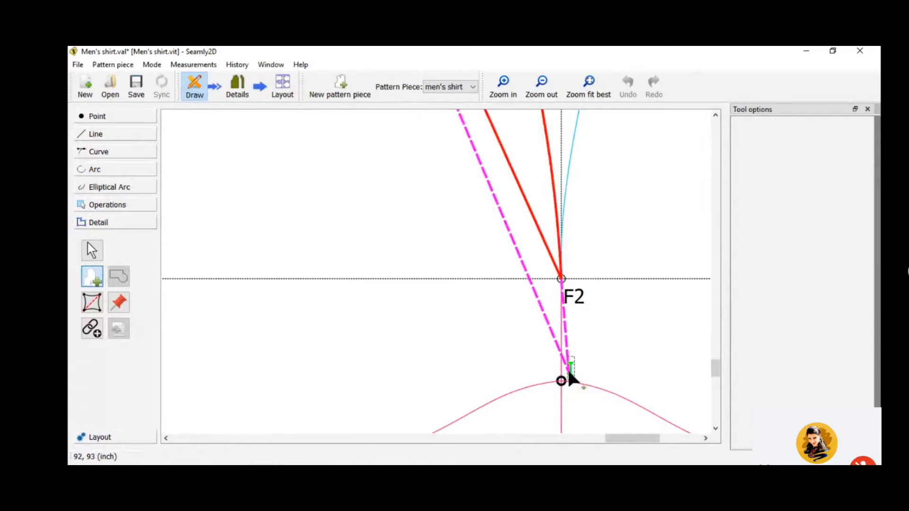
click(569, 373)
scroll(567, 373, down, 3)
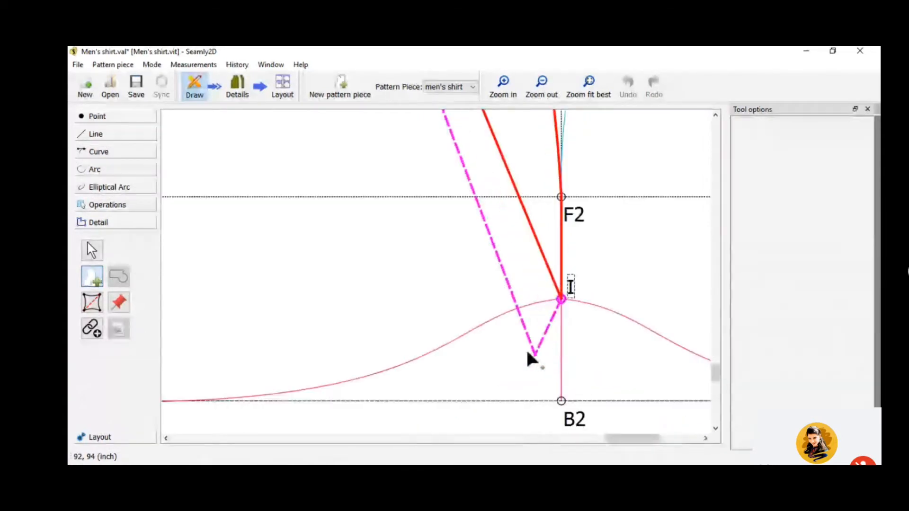
click(452, 341)
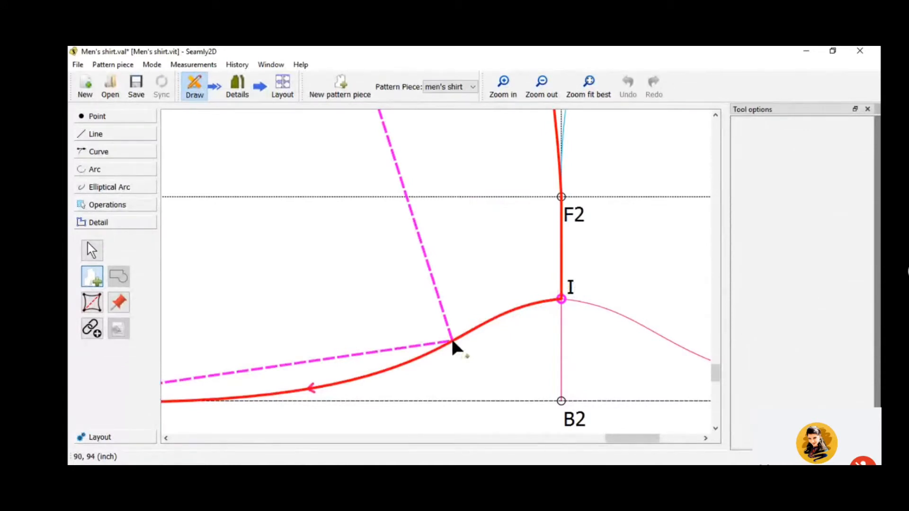
- Add hem point B and starting point Y1 to close the workpiece outline, and finish tracing it
ctrl+scroll(452, 341, down, 3)
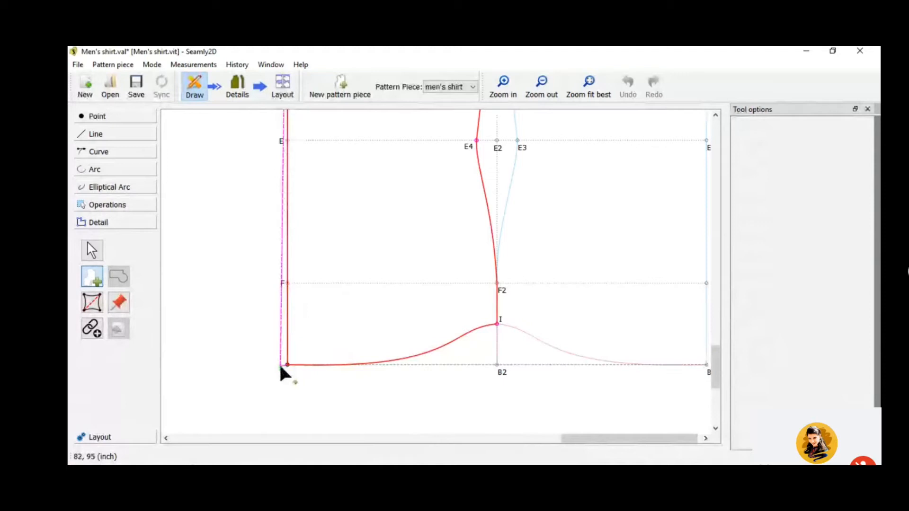
click(280, 366)
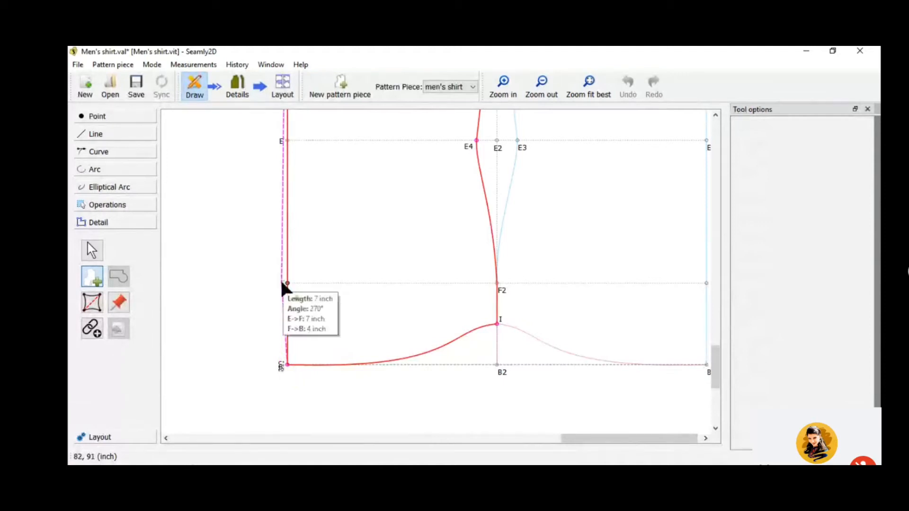
scroll(284, 288, up, 5)
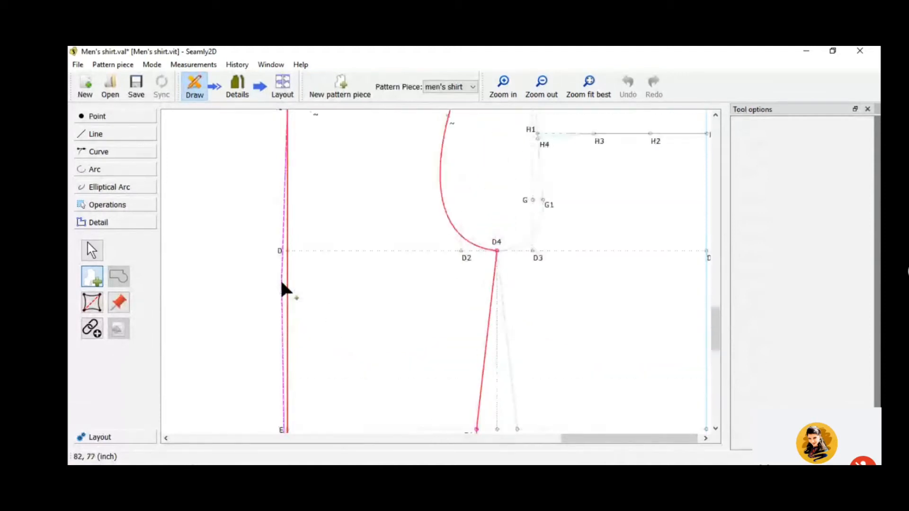
scroll(282, 284, up, 2)
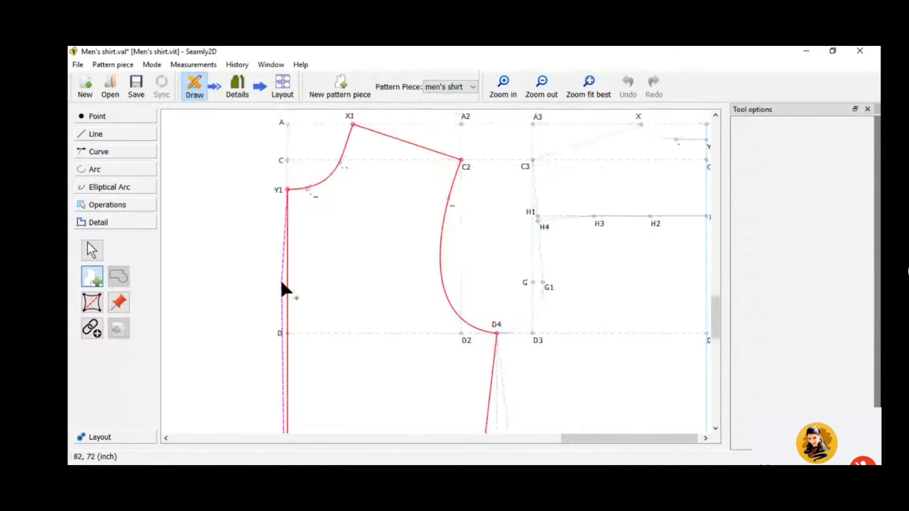
click(280, 190)
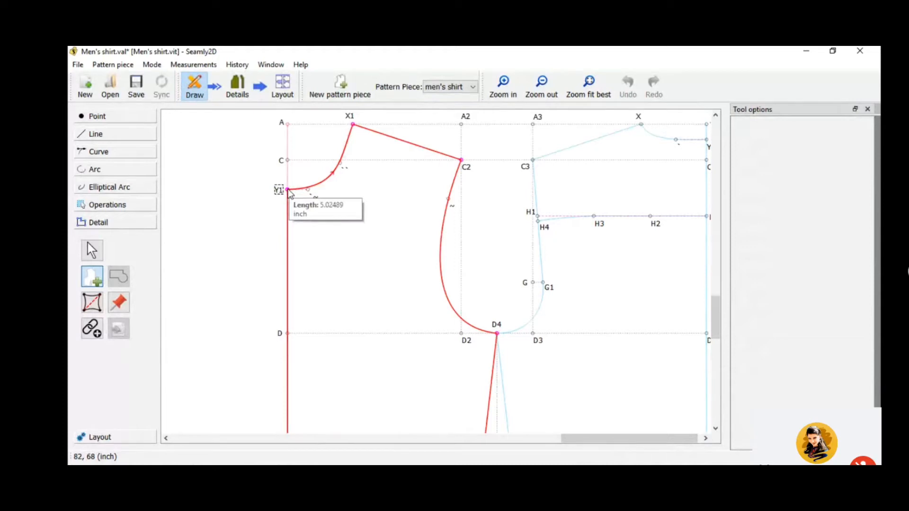
key(Return)
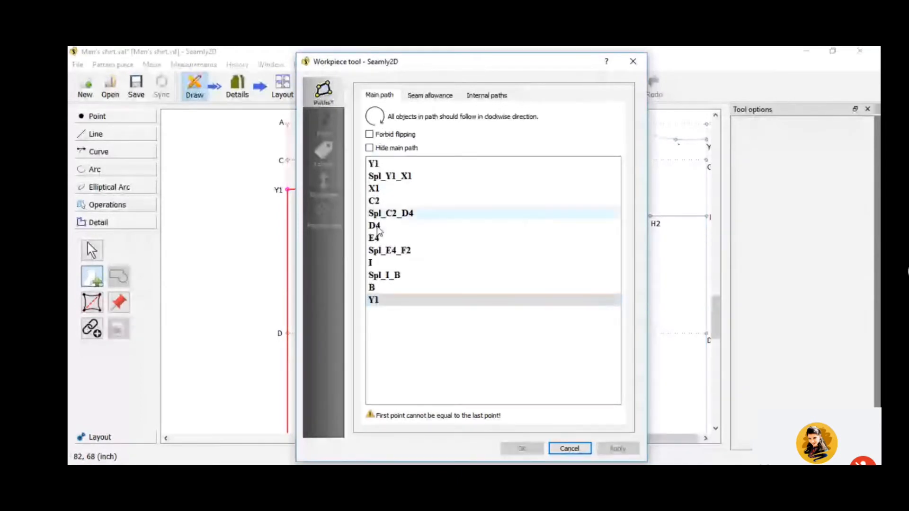
- Delete the duplicate last point Y1 from the workpiece's main path and create the piece
click(487, 336)
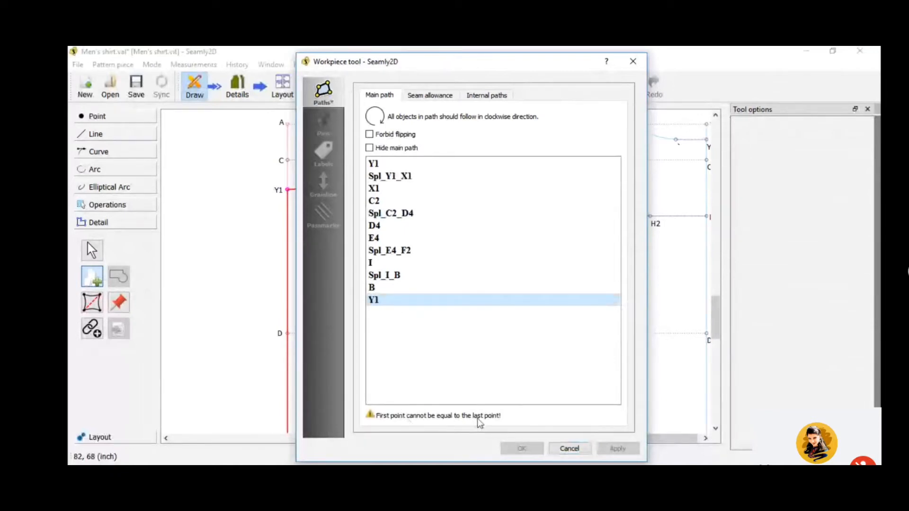
click(388, 164)
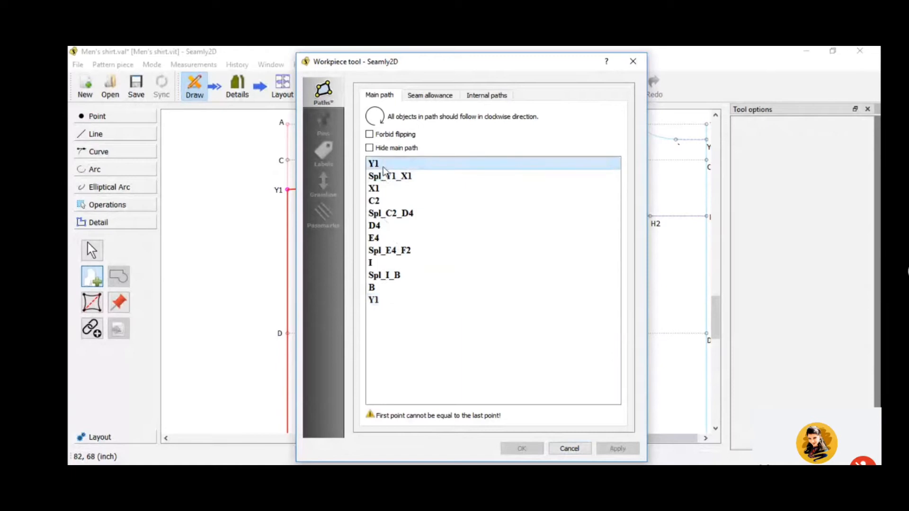
click(380, 300)
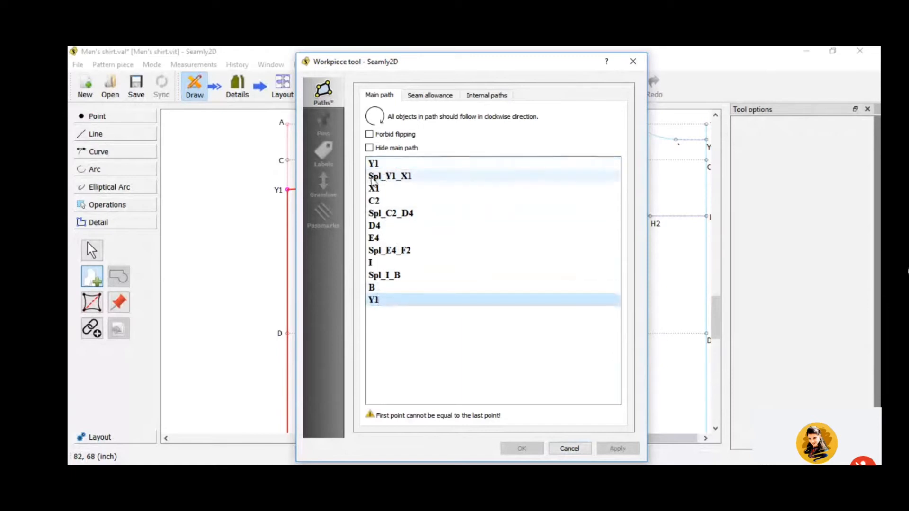
click(383, 165)
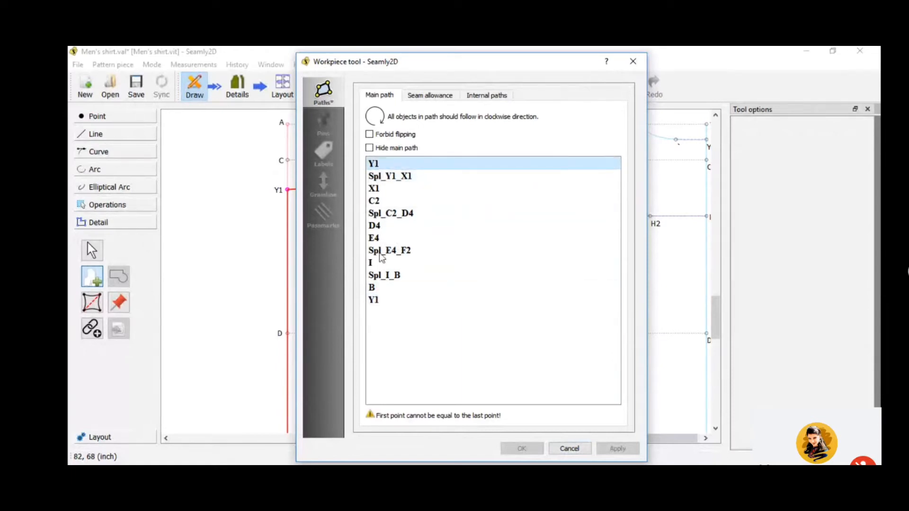
click(378, 300)
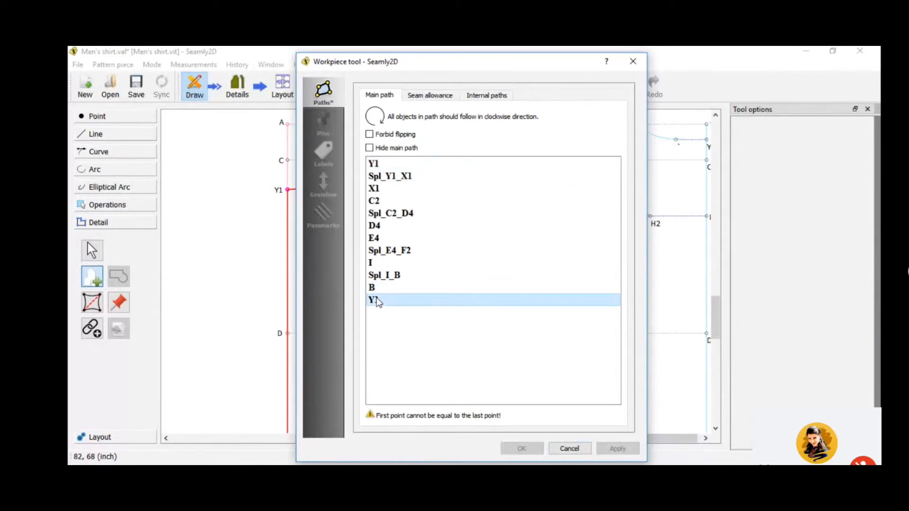
right_click(416, 300)
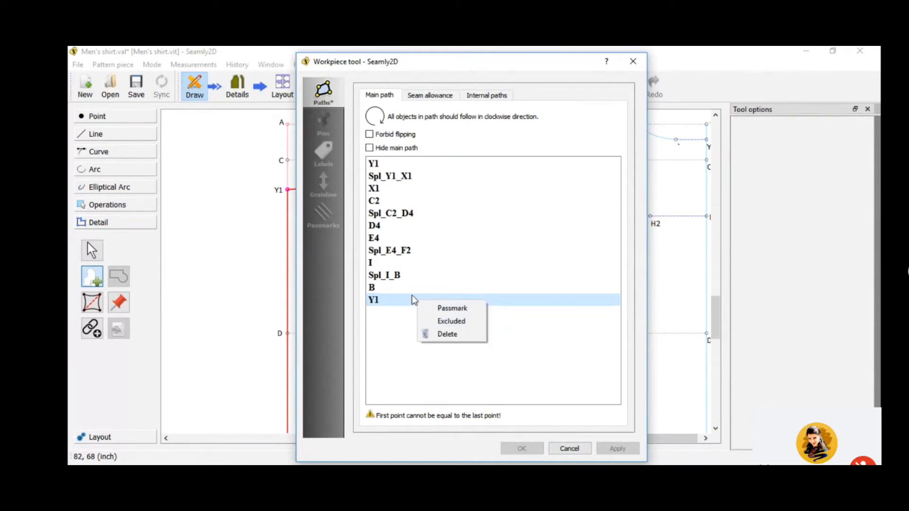
right_click(412, 294)
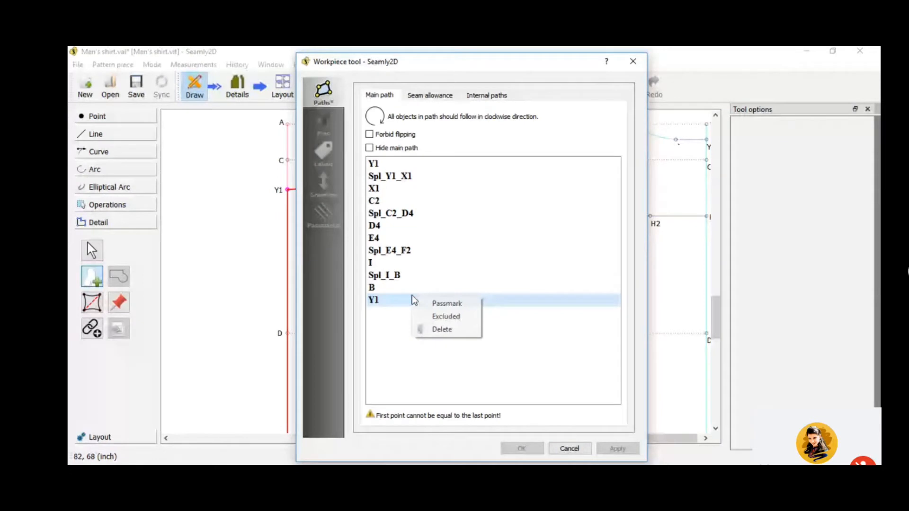
click(435, 329)
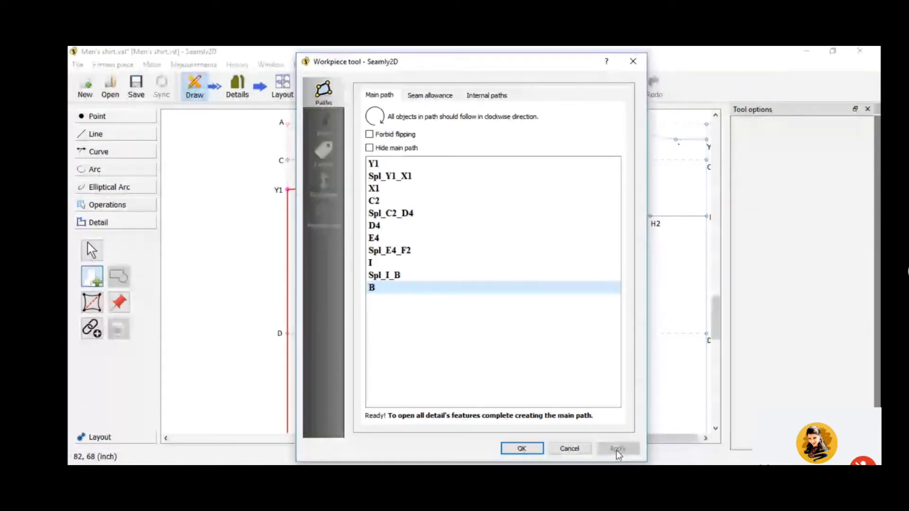
click(531, 451)
- Check the traced piece in Details mode and return to the draft in Draw mode
scroll(448, 258, up, 2)
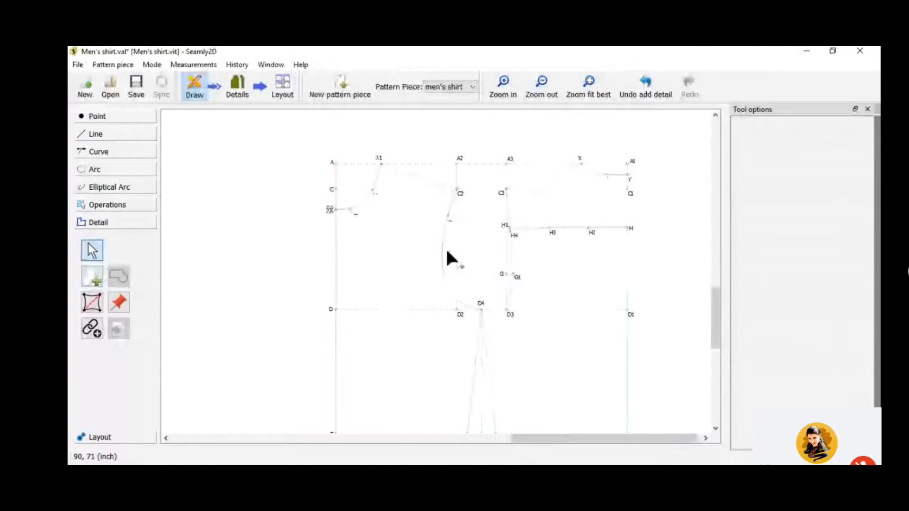
scroll(447, 258, down, 5)
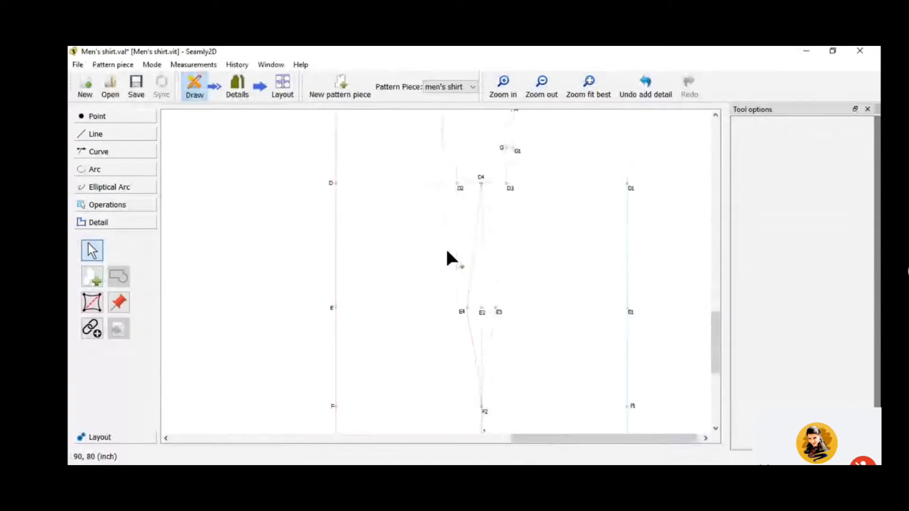
scroll(448, 258, up, 8)
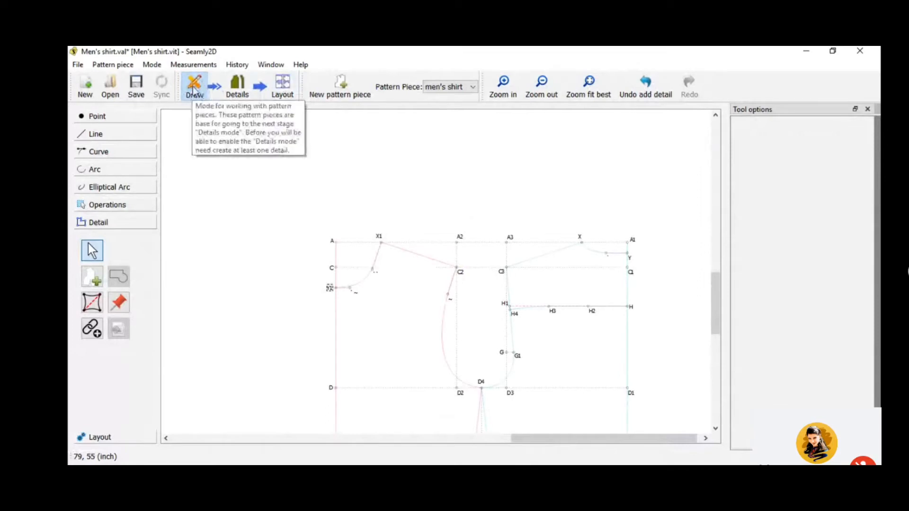
click(233, 91)
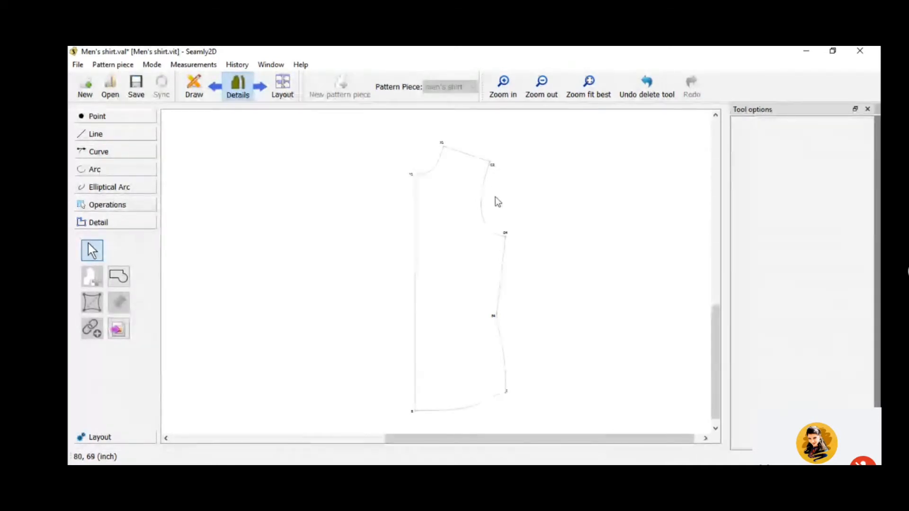
click(482, 240)
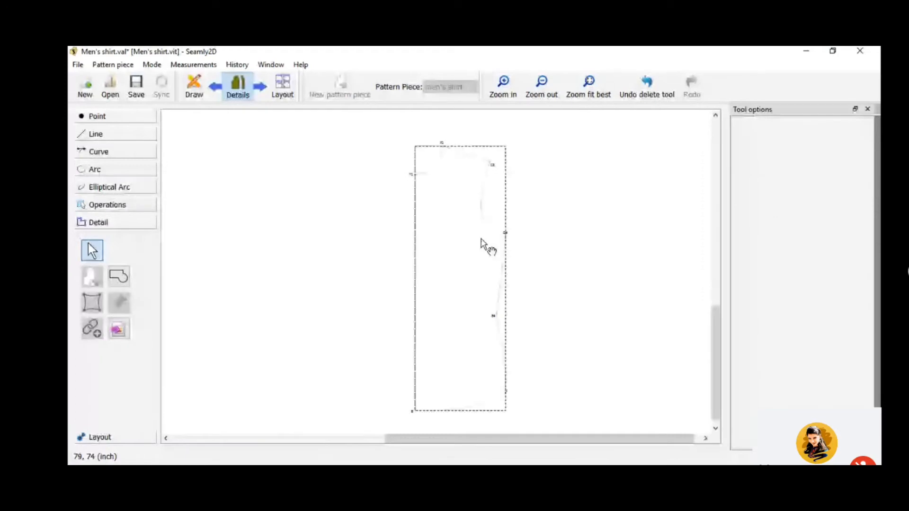
click(556, 235)
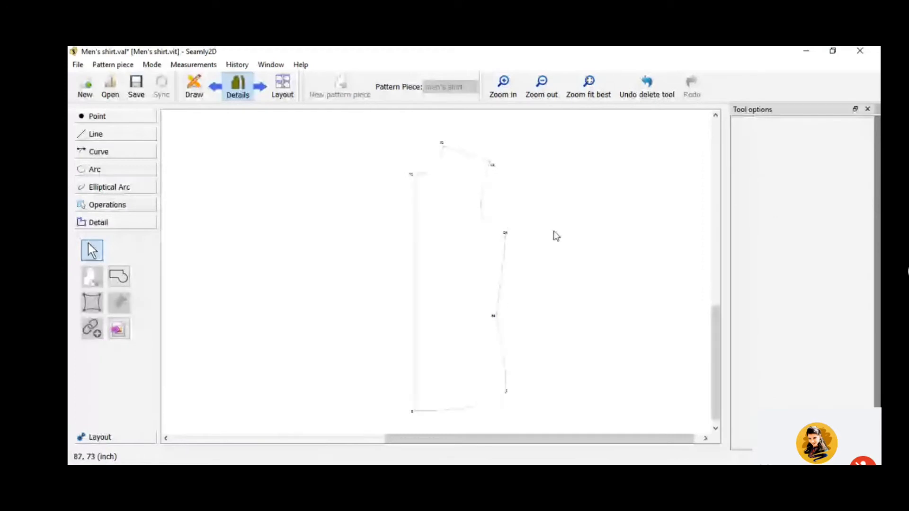
click(202, 93)
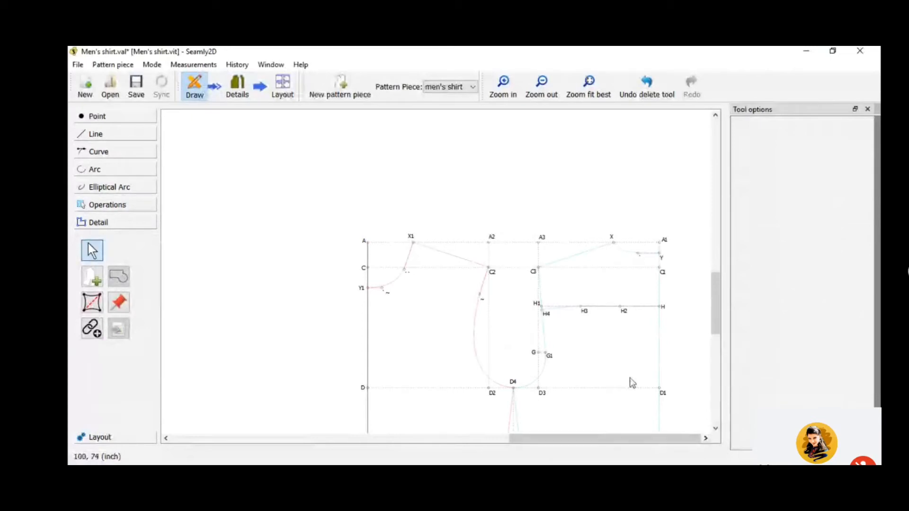
- Start a second workpiece outline at C3, tracing the shoulder to X, the neckline to Y and the centre line down to B1
scroll(616, 318, up, 3)
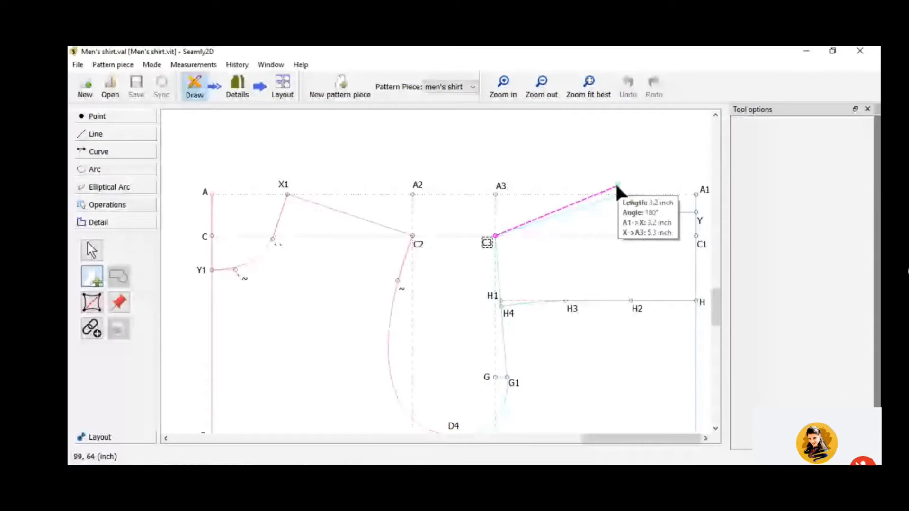
click(616, 186)
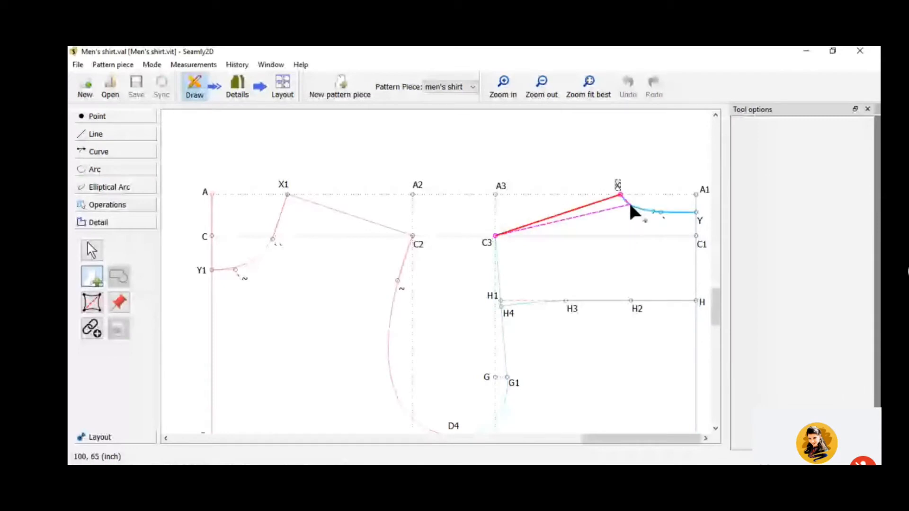
click(696, 212)
scroll(698, 331, down, 10)
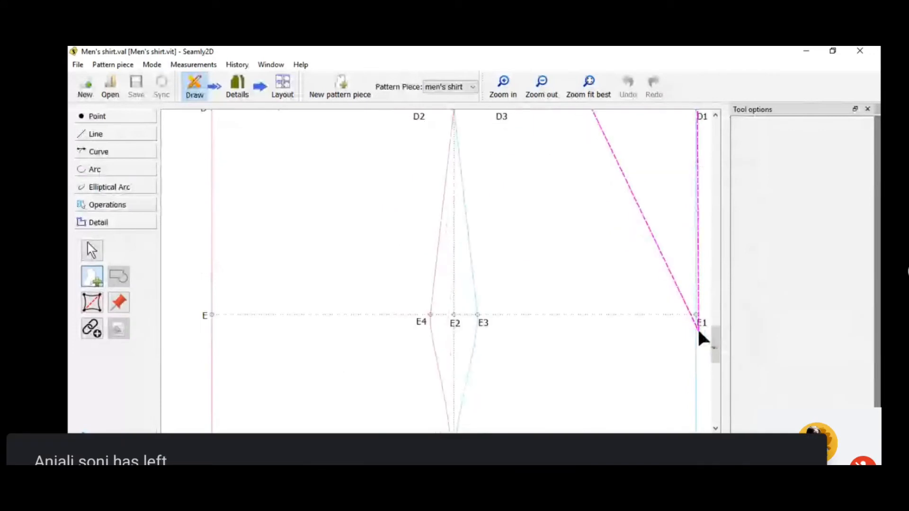
scroll(698, 332, down, 6)
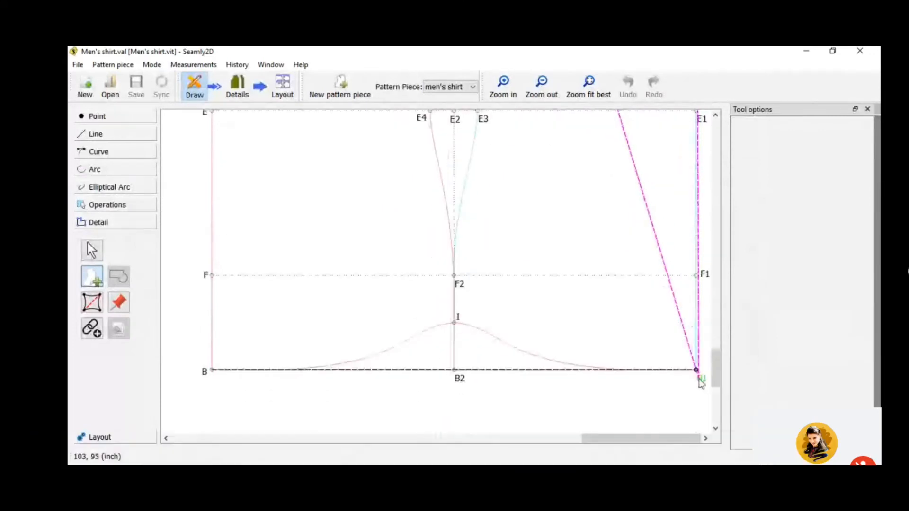
click(699, 377)
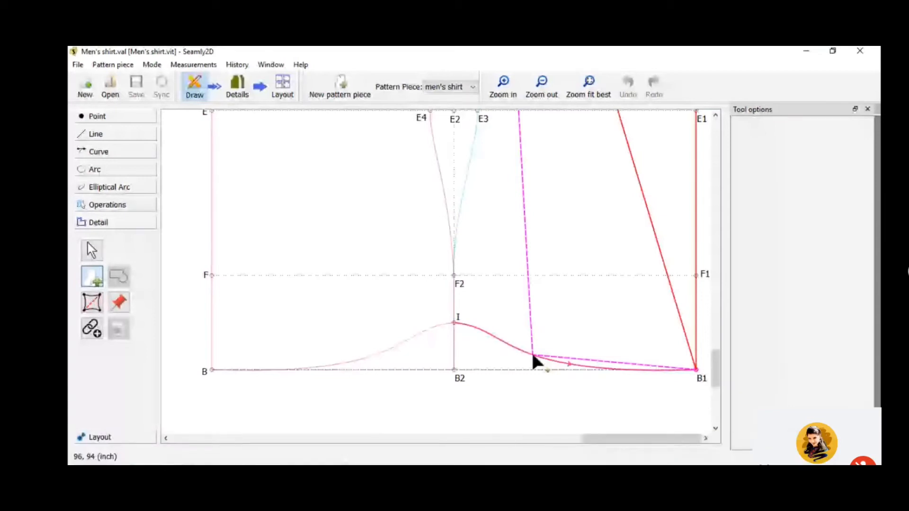
- Add the hem curve from B1 to I in reverse direction and the side seam curve from F2 to E3 to the outline
mouse_move(532, 355)
mouse_down()
mouse_move(464, 320)
mouse_move(516, 349)
mouse_up()
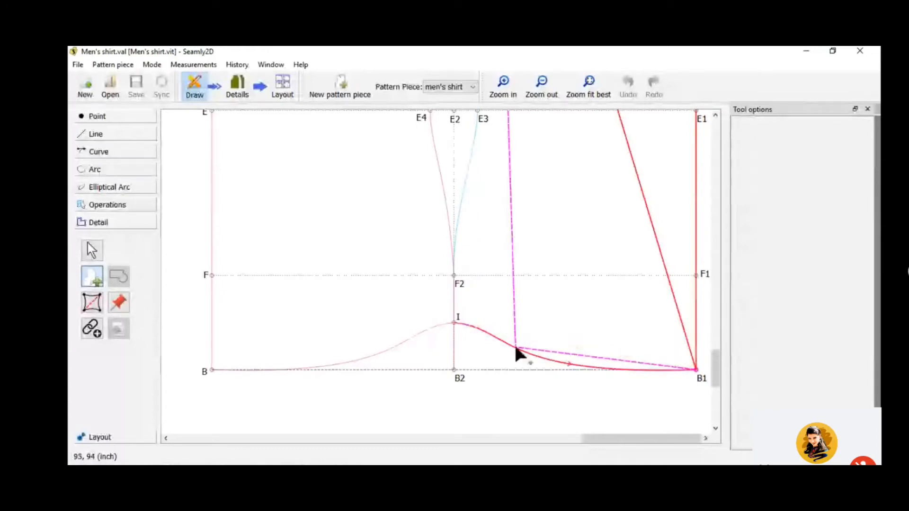
drag(515, 348, 542, 358)
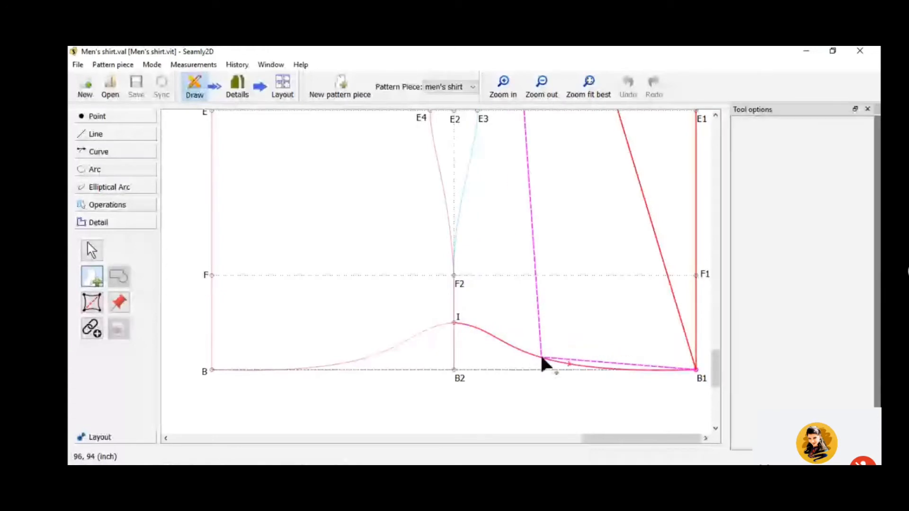
shift+click(542, 358)
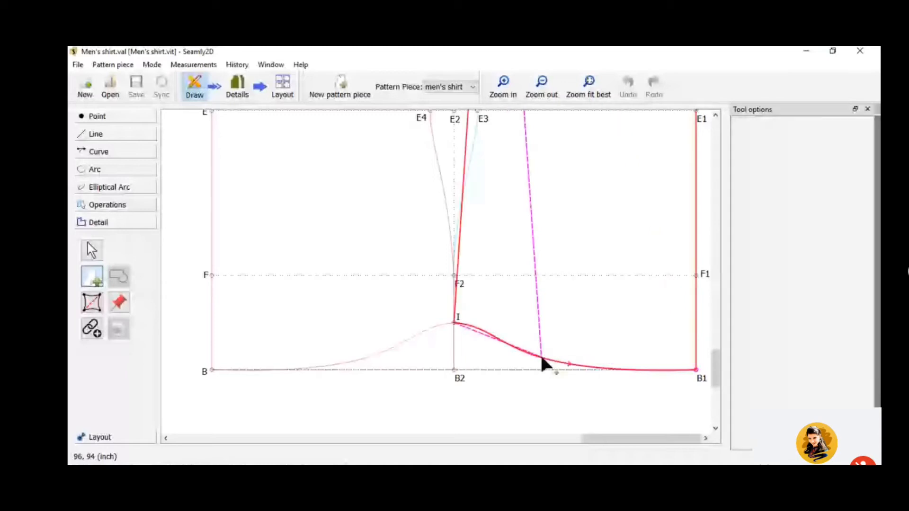
scroll(499, 321, up, 3)
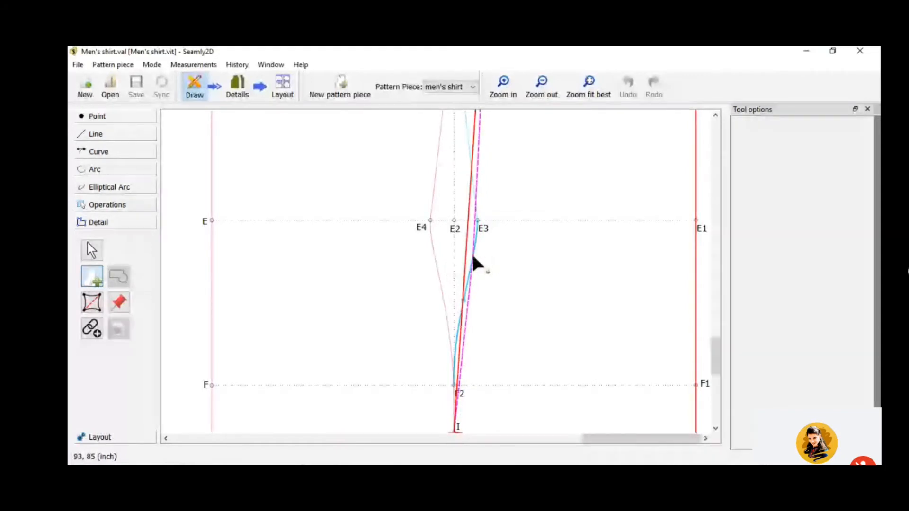
click(473, 258)
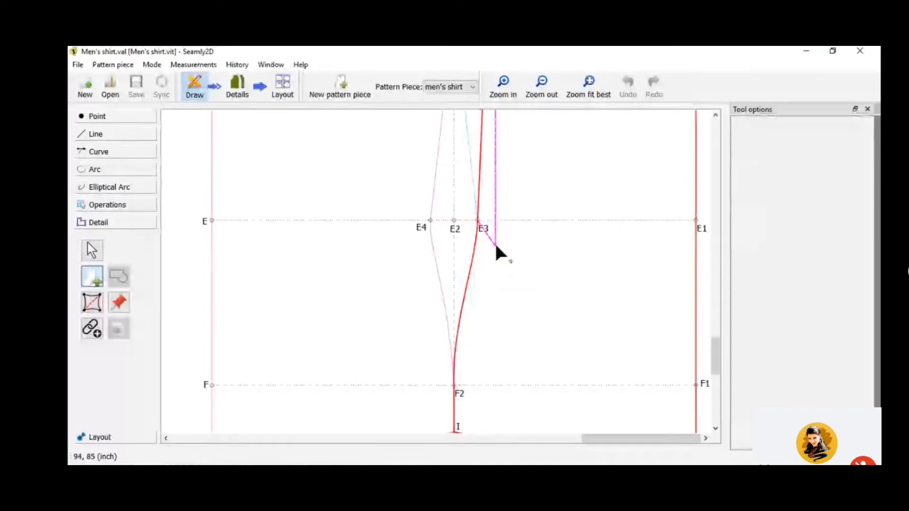
- Extend the workpiece outline from E3 to underarm point D4 and along the armhole curve to G1
scroll(495, 247, up, 2)
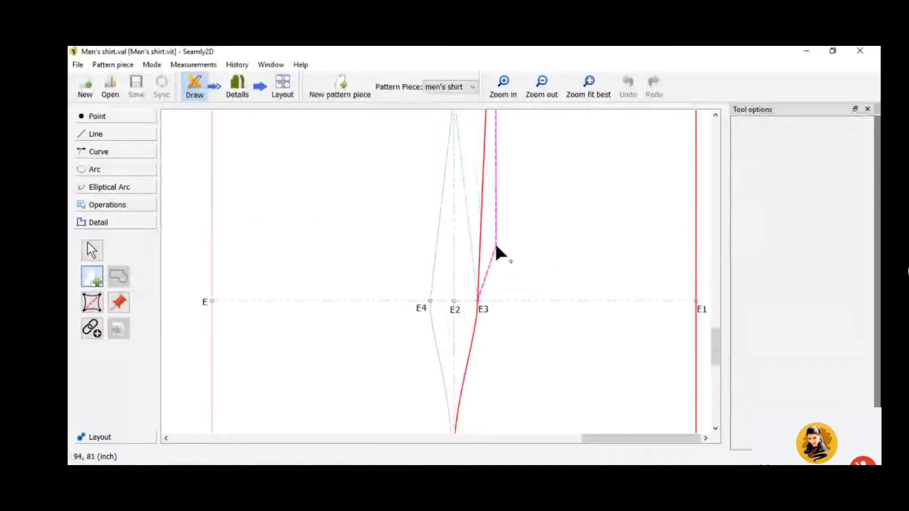
scroll(495, 246, up, 2)
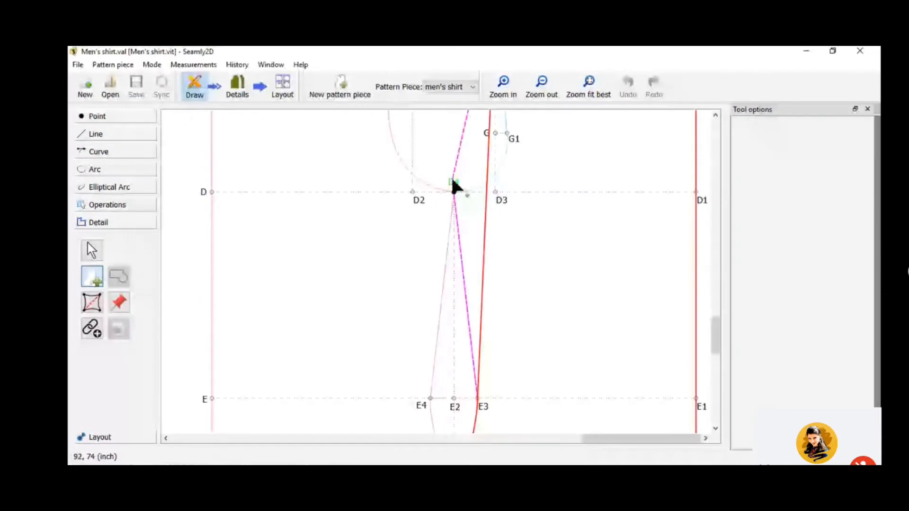
click(453, 181)
scroll(530, 208, up, 3)
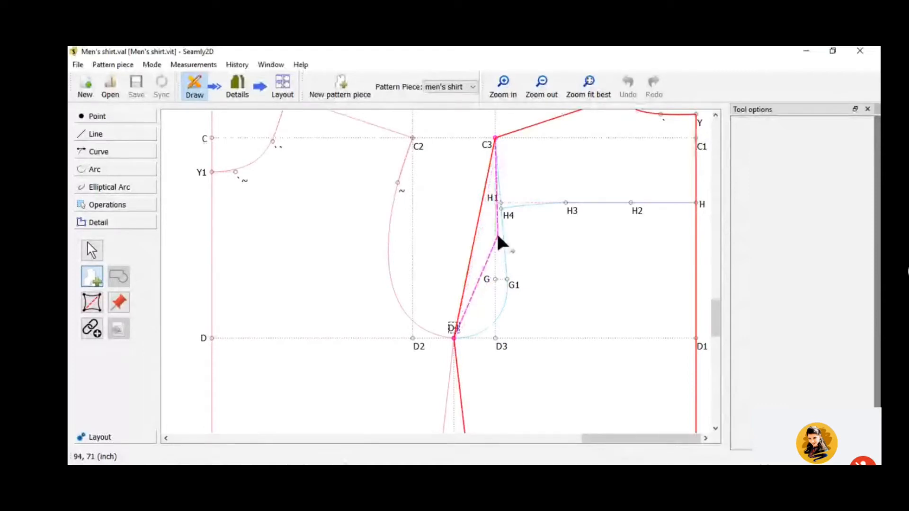
click(503, 307)
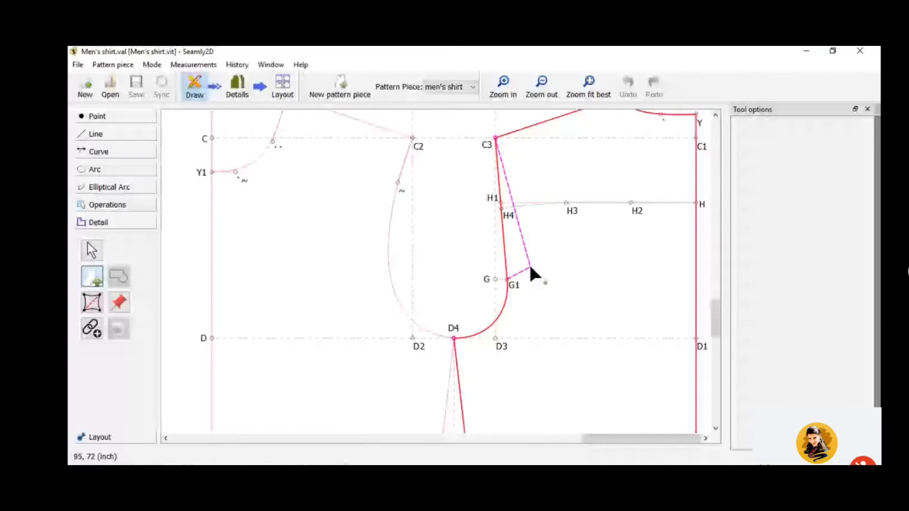
- Create the second workpiece from the completed outline and check both traced pieces in Details mode
key(Return)
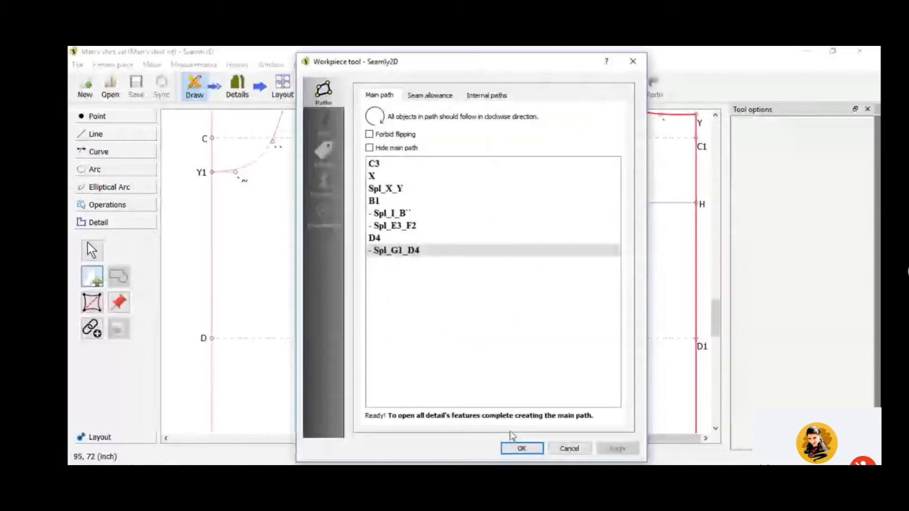
click(513, 448)
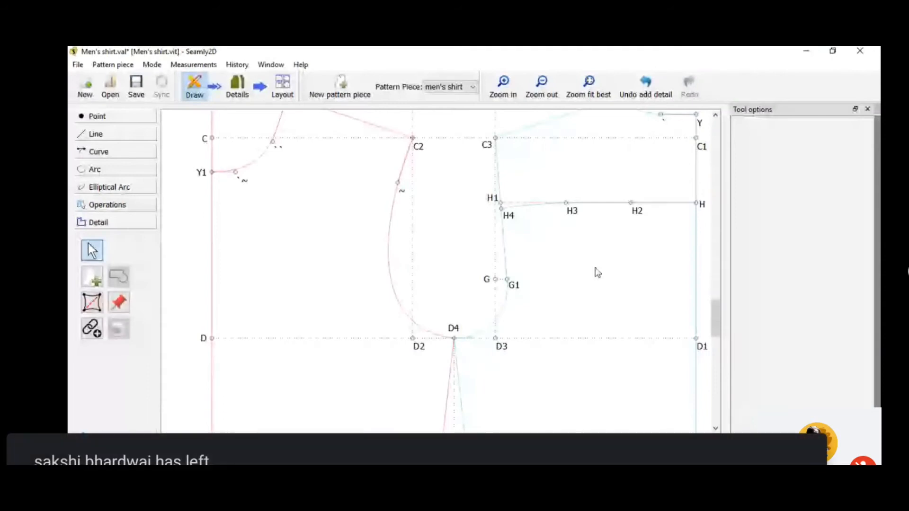
click(236, 86)
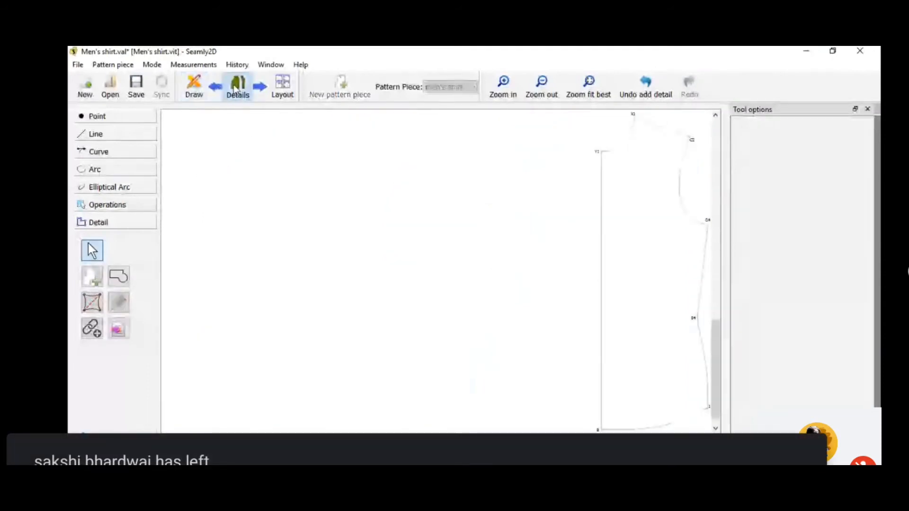
click(706, 439)
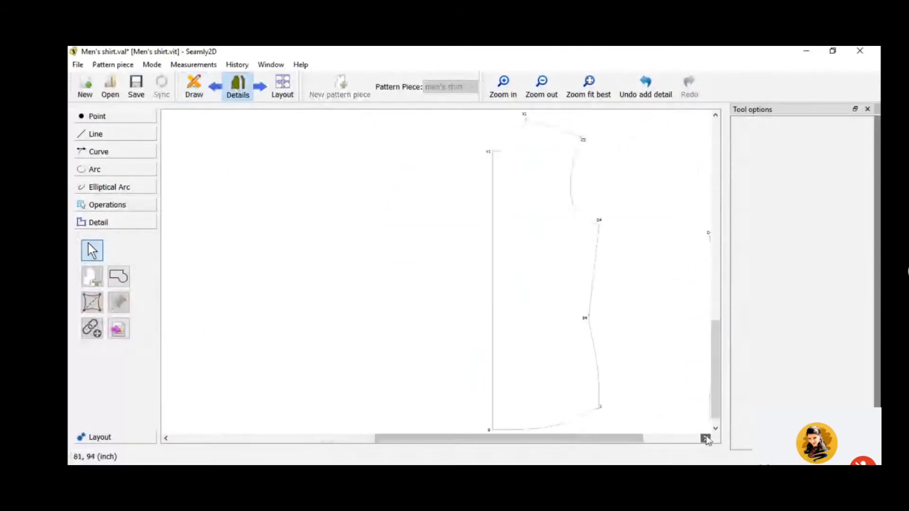
click(705, 438)
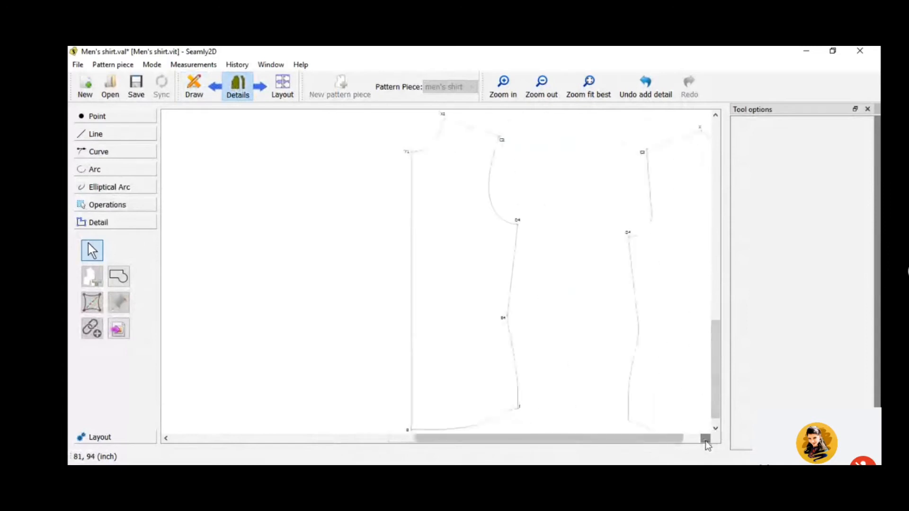
click(706, 438)
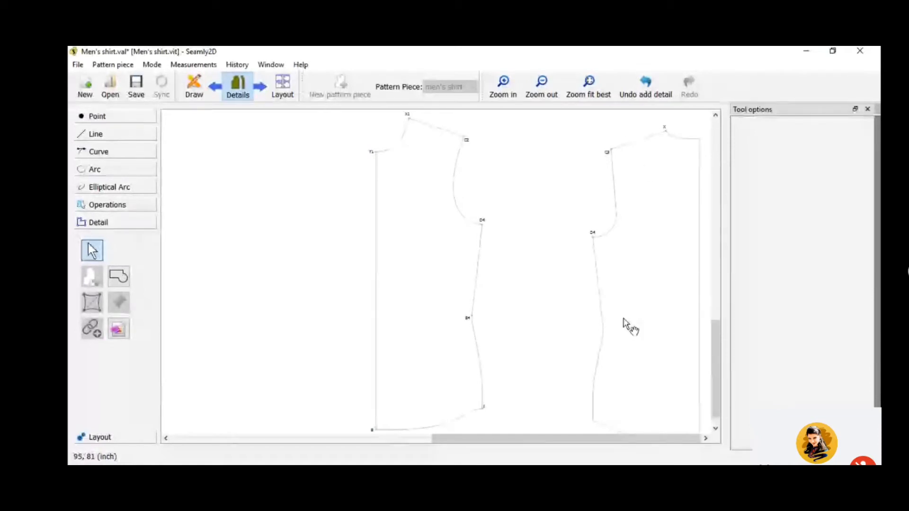
click(715, 428)
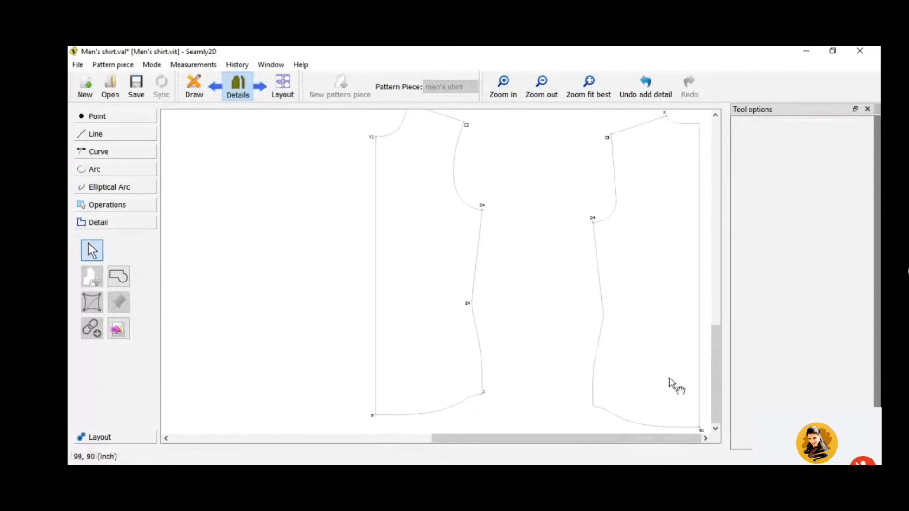
click(639, 194)
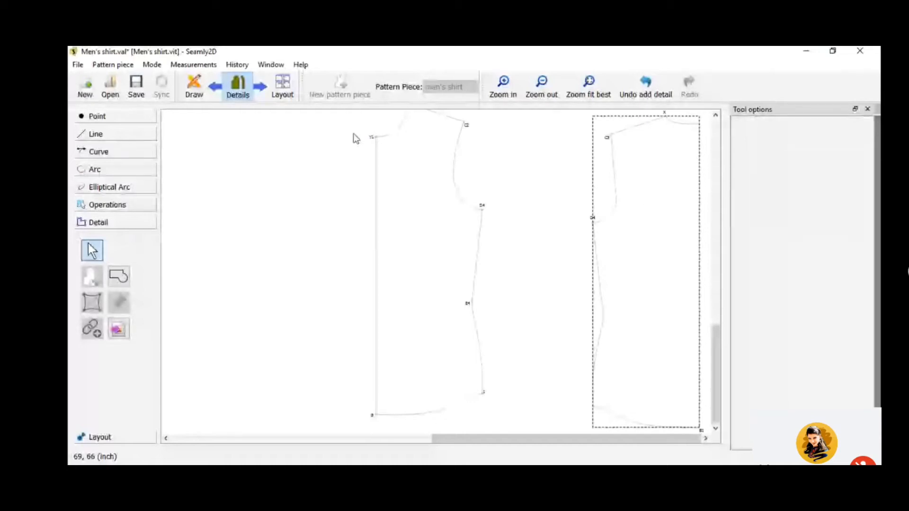
- Back in Draw mode, create a yoke workpiece from H1 through C3 and X, along the neckline curve to Y, ending at H
click(189, 83)
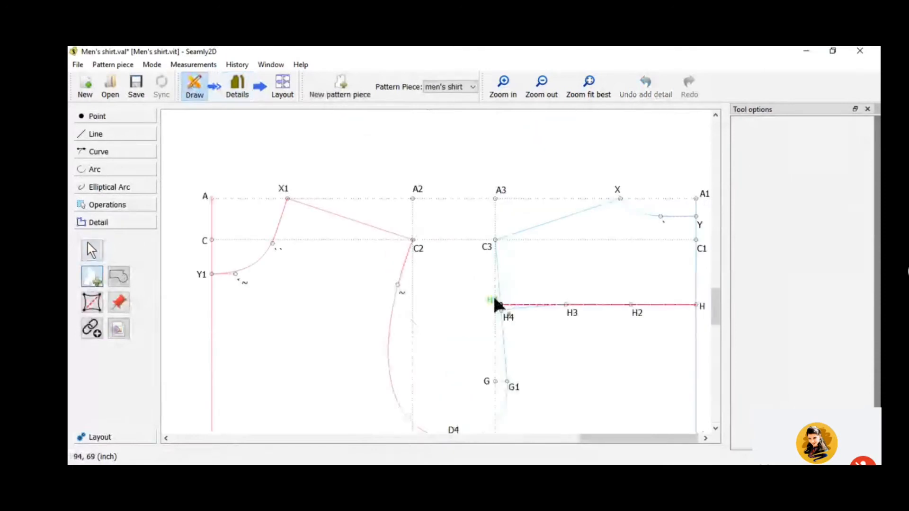
drag(490, 299, 484, 243)
click(484, 243)
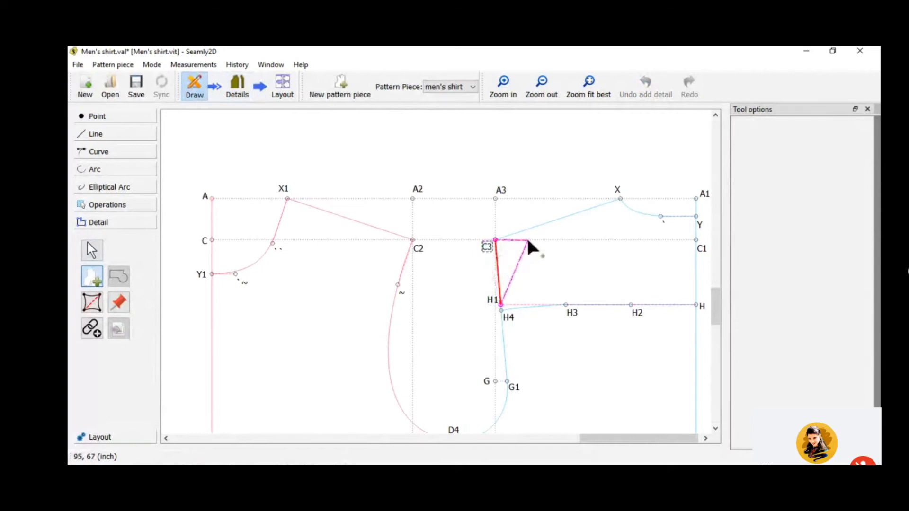
click(617, 190)
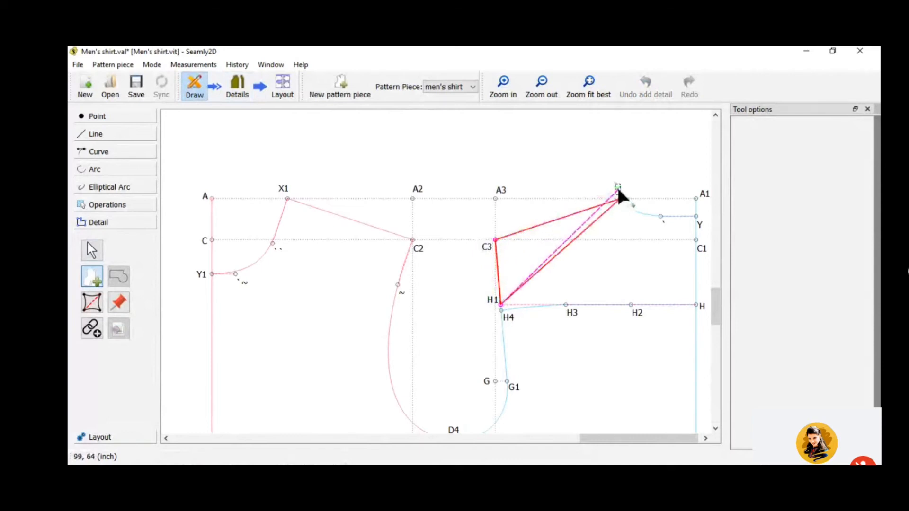
click(650, 214)
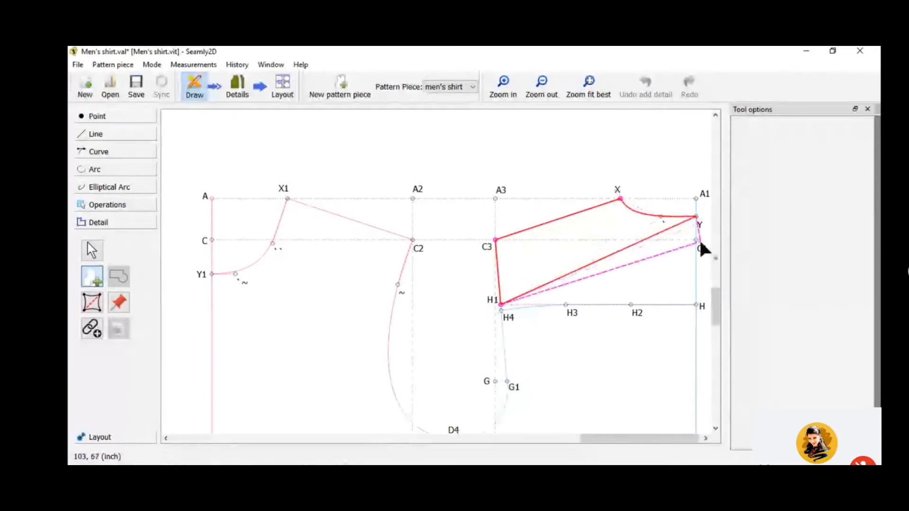
click(698, 305)
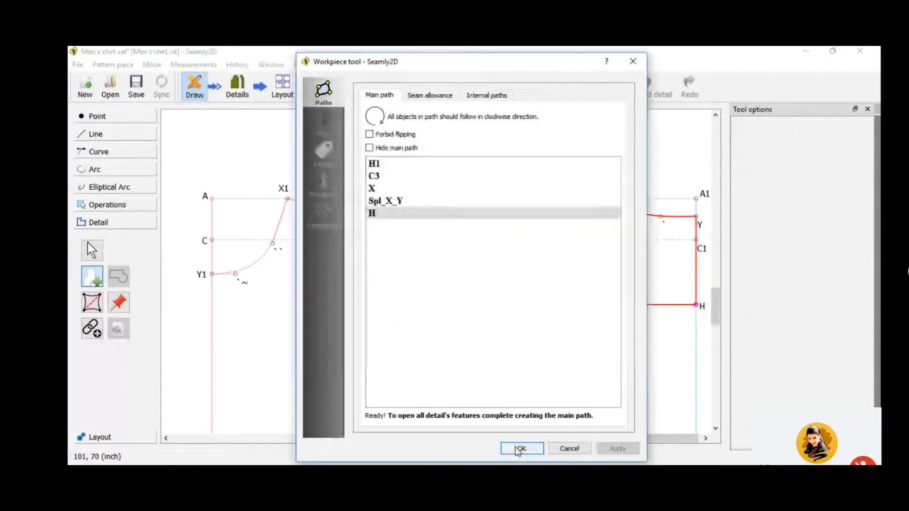
click(518, 449)
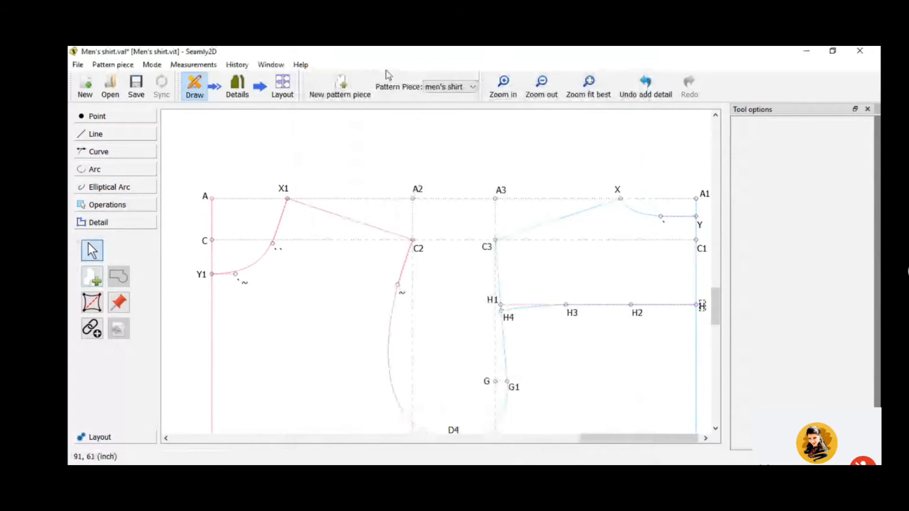
- In Details mode, move the second body piece off the yoke piece and beside the first body piece, with their underarm points D4 meeting
click(240, 85)
click(661, 180)
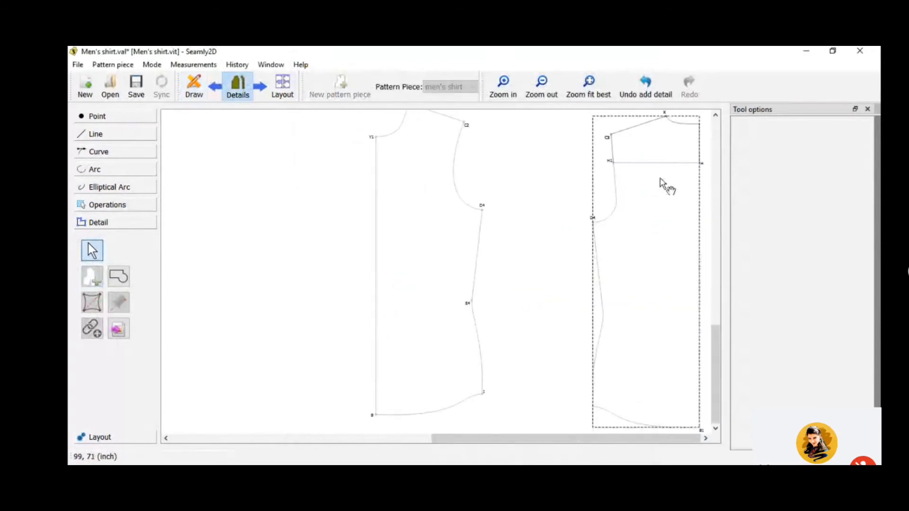
drag(661, 180, 676, 181)
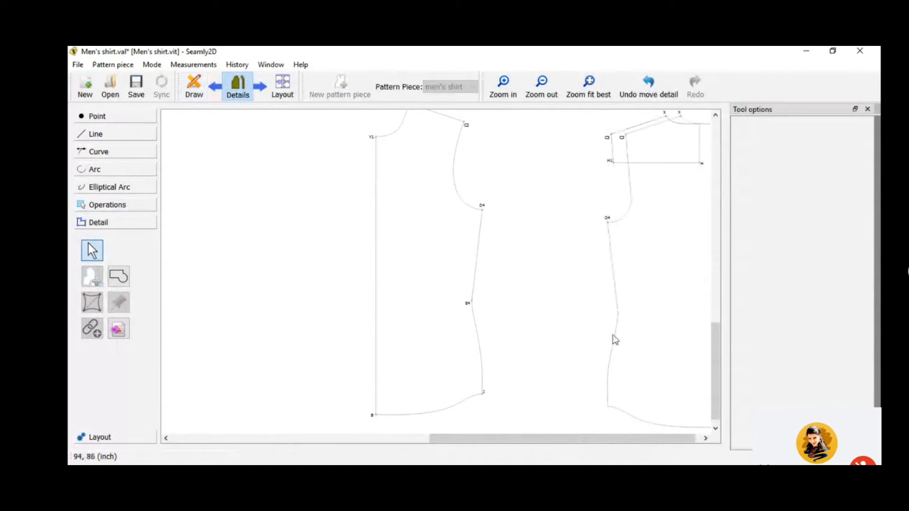
click(705, 439)
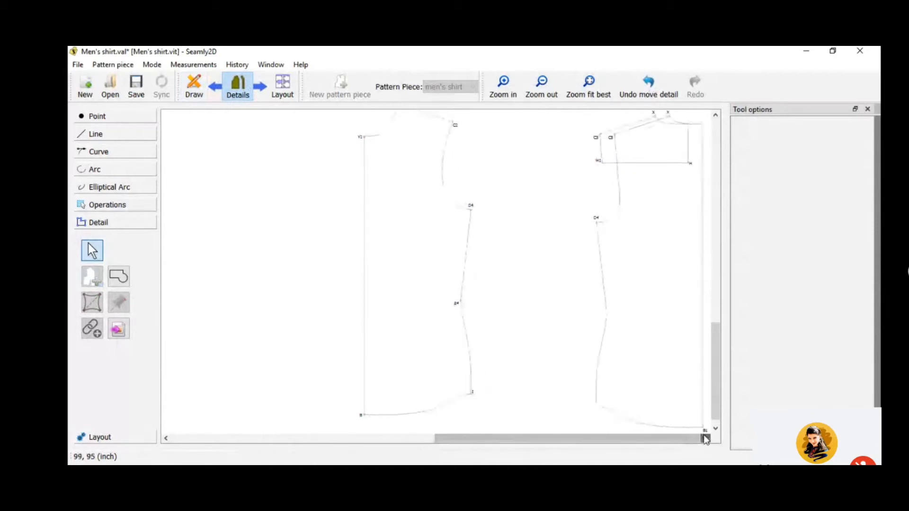
click(633, 212)
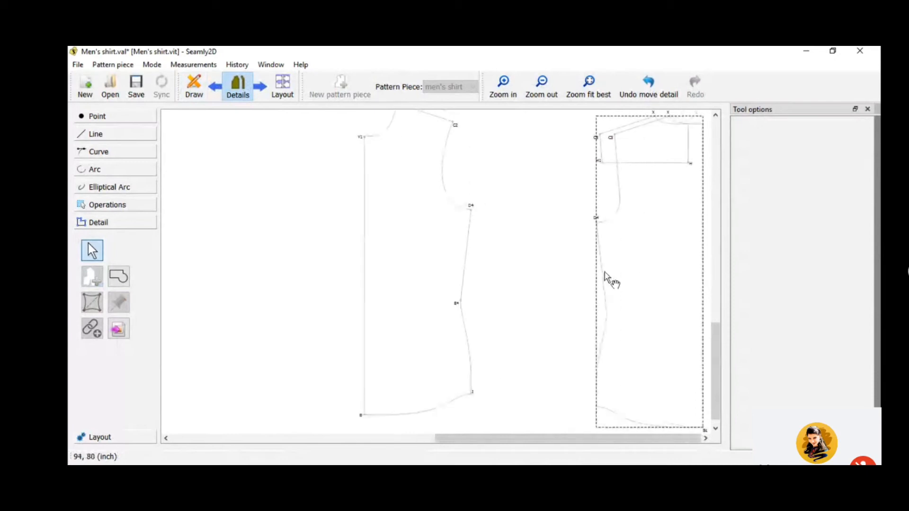
drag(624, 271, 503, 260)
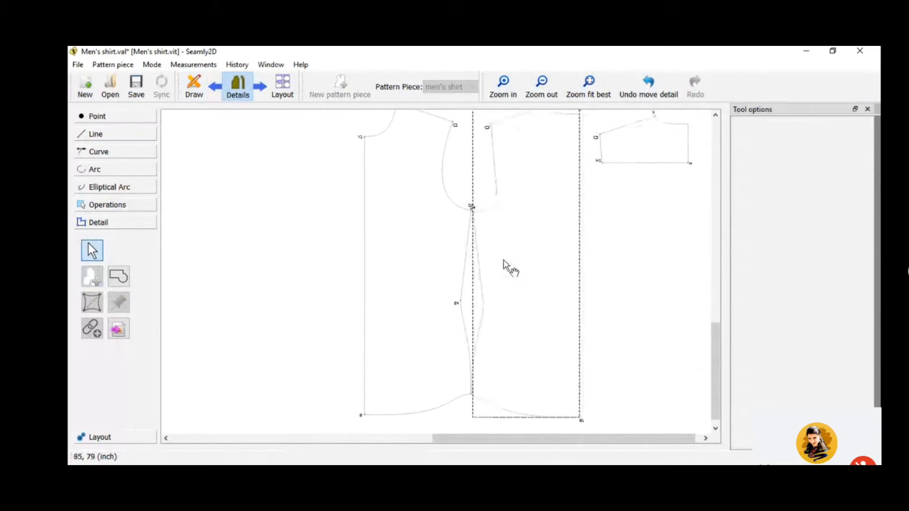
scroll(658, 240, up, 3)
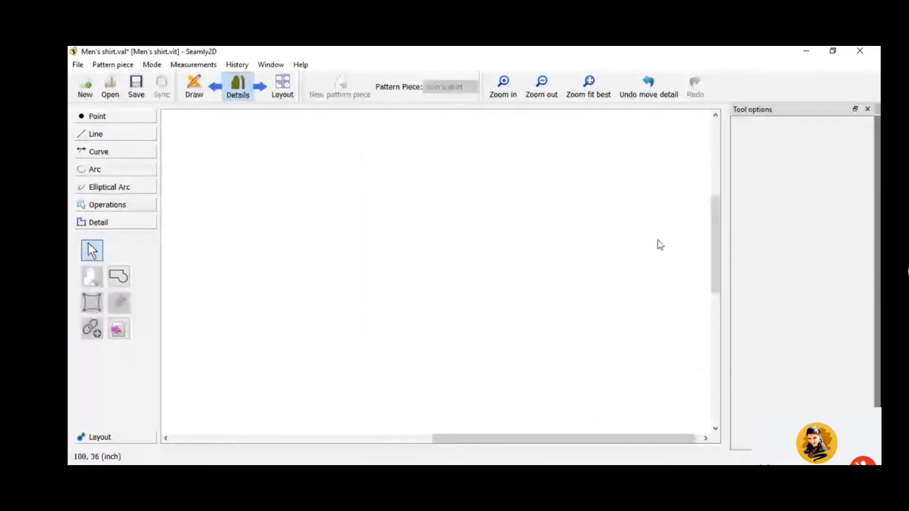
scroll(657, 239, down, 1)
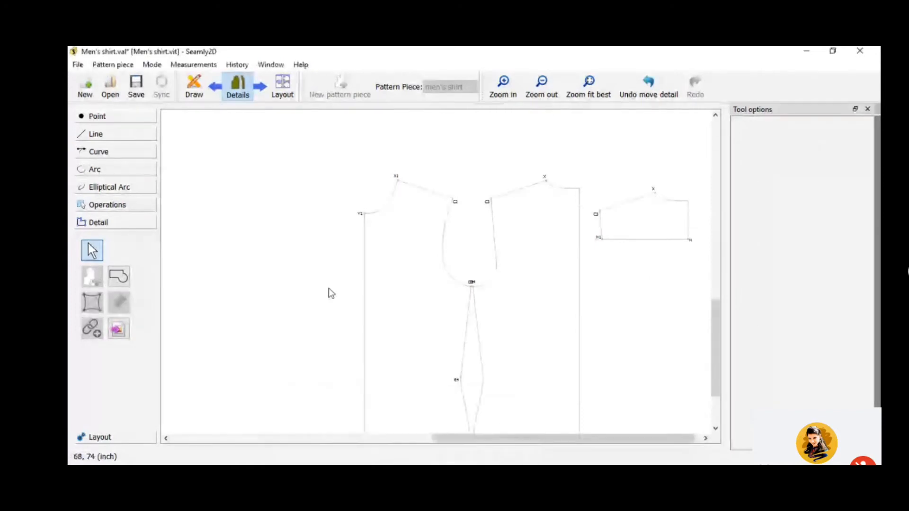
- Return to the draft in Draw mode and examine the yoke line from H1 to H and the curve from H4 to H3
click(198, 89)
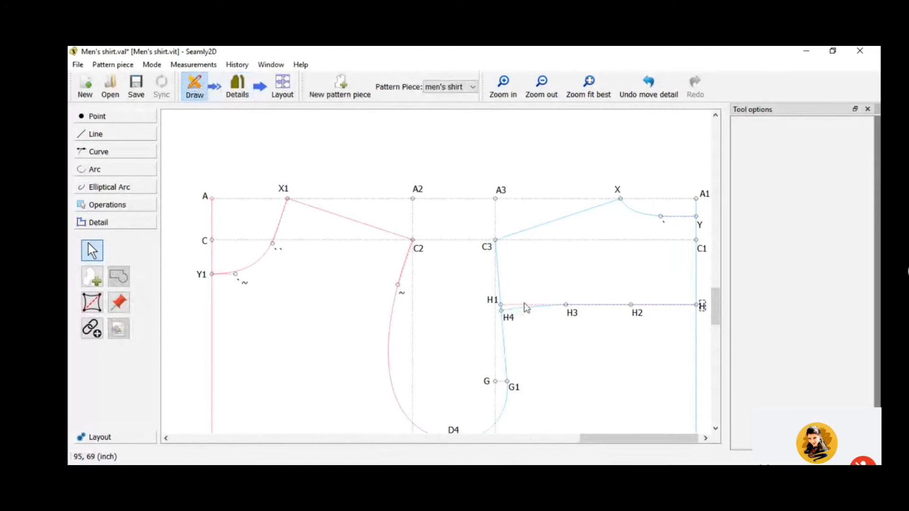
ctrl+scroll(567, 359, up, 3)
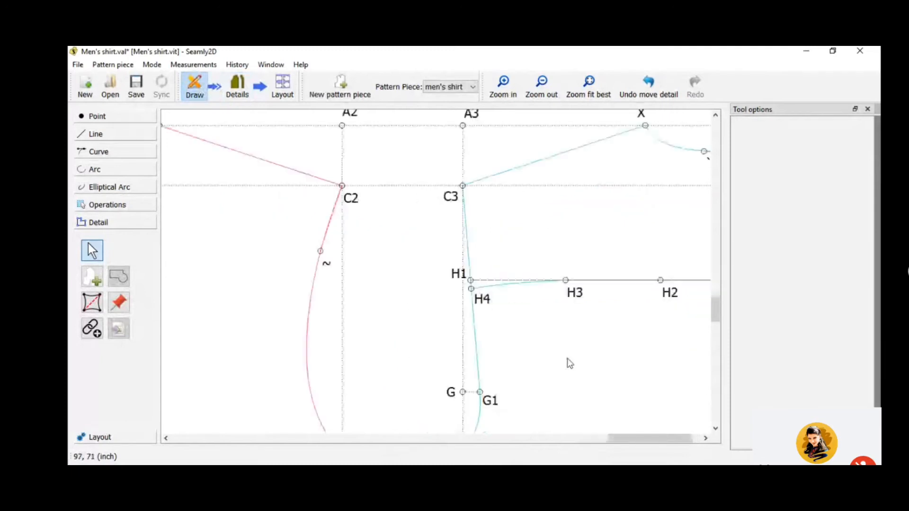
scroll(567, 359, up, 1)
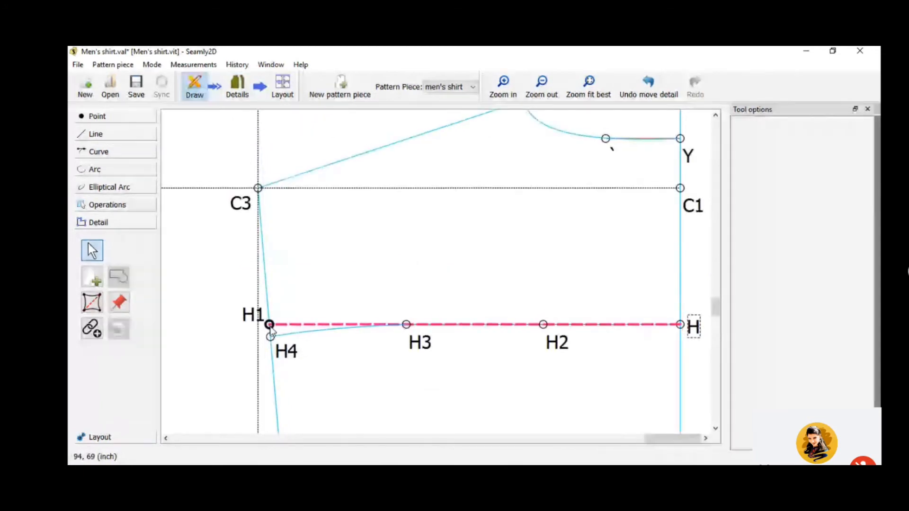
mouse_move(270, 329)
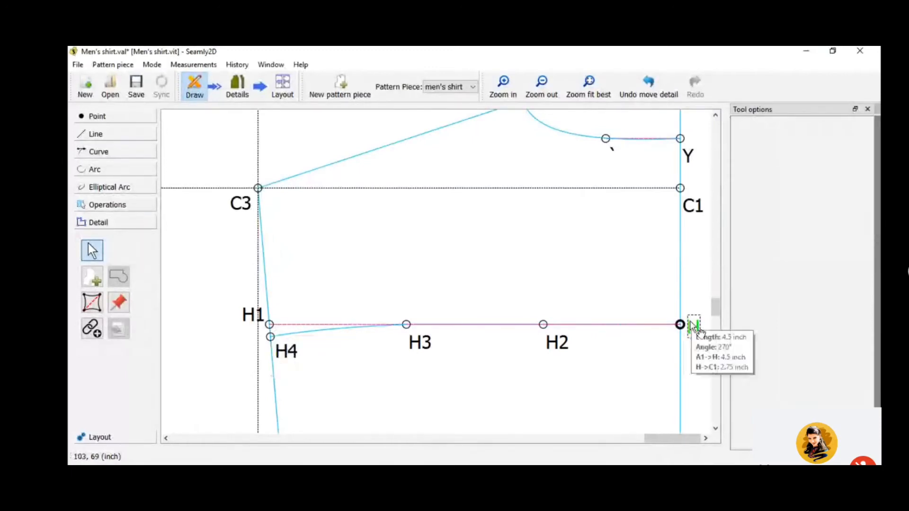
mouse_move(422, 339)
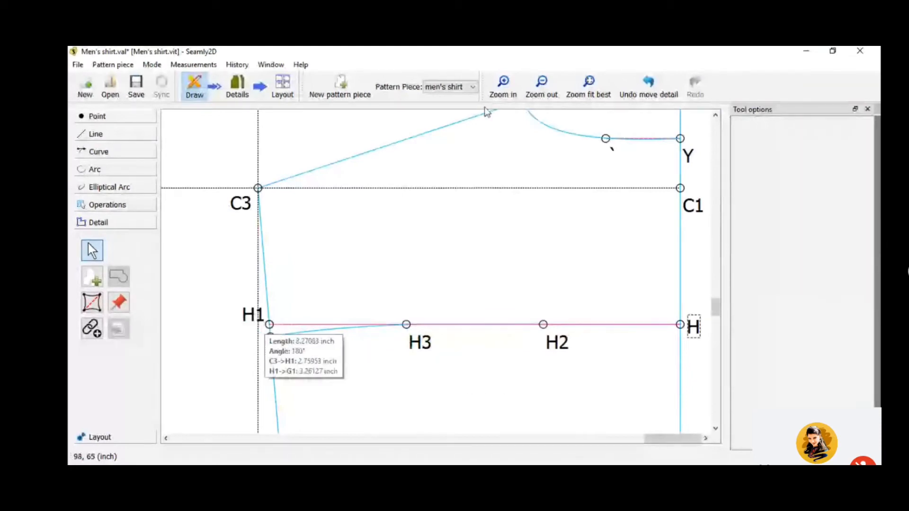
ctrl+scroll(607, 263, down, 1)
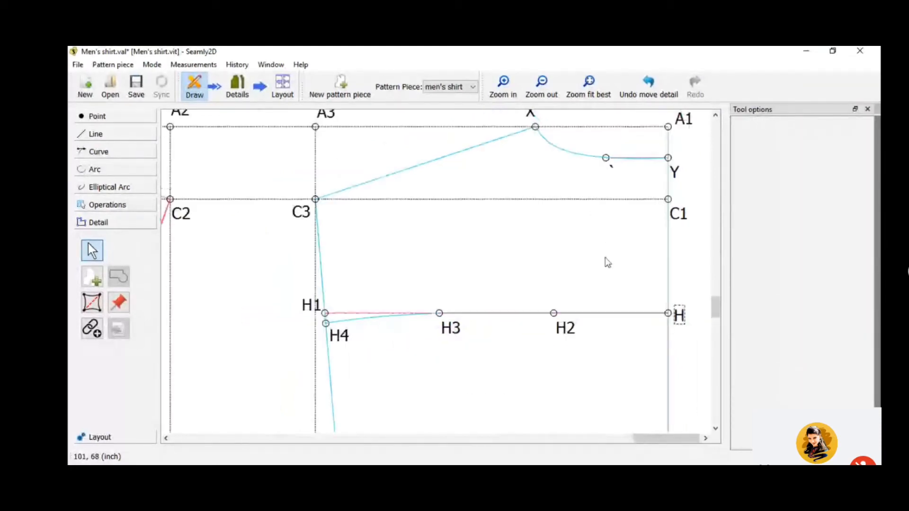
scroll(606, 261, down, 2)
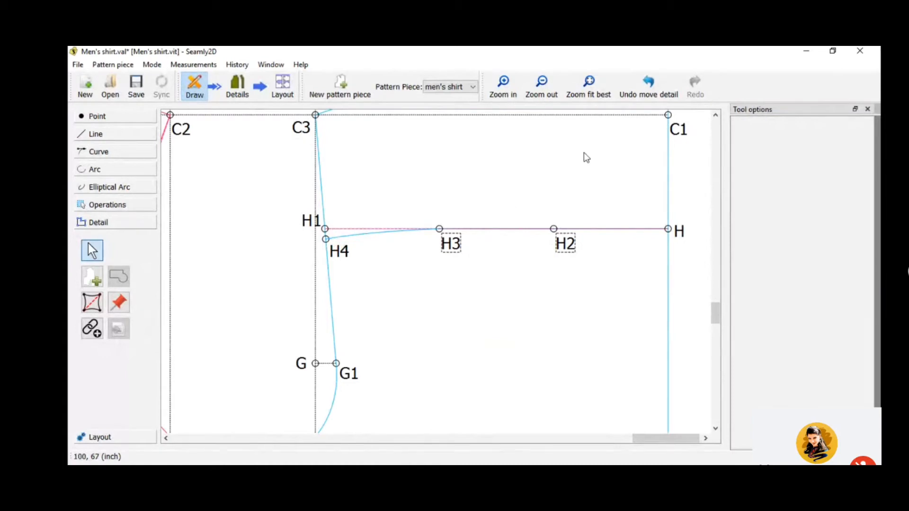
scroll(552, 257, down, 1)
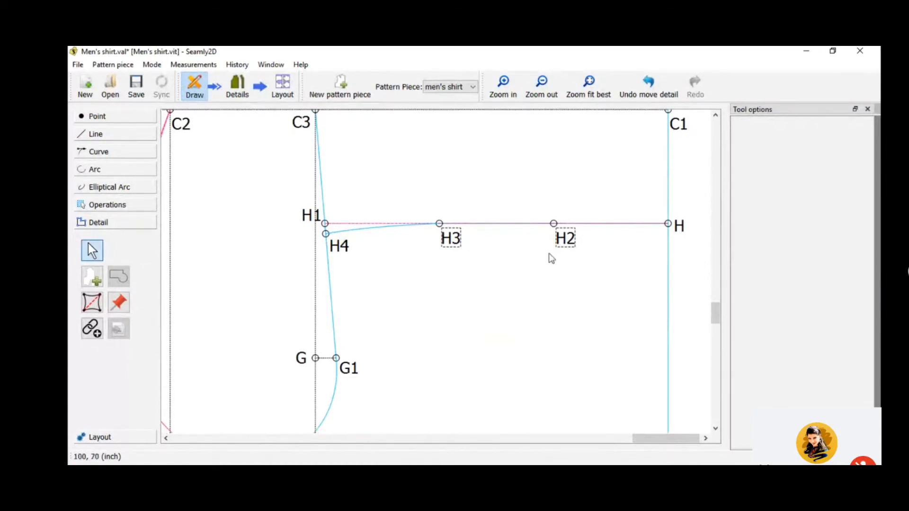
scroll(550, 257, down, 2)
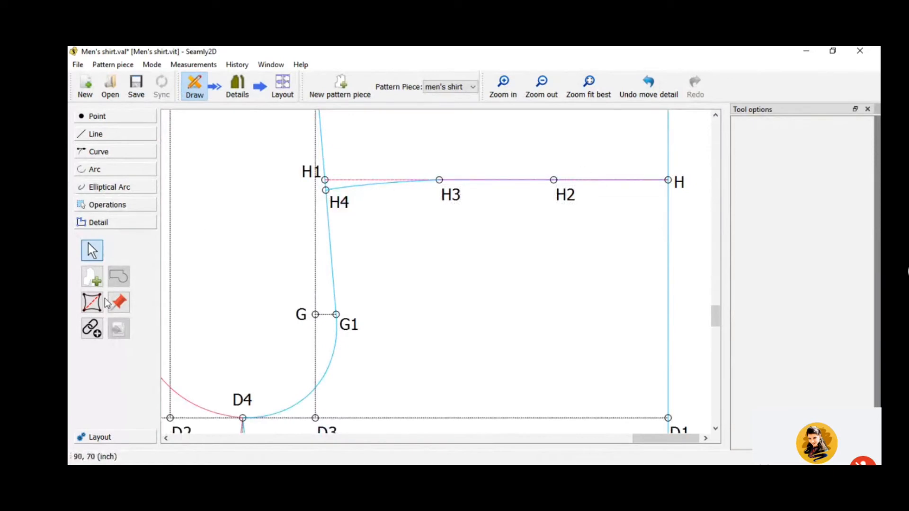
- Start a workpiece for the body below the yoke, tracing H4, the curve to H3, H and the straight edge to B1
click(93, 277)
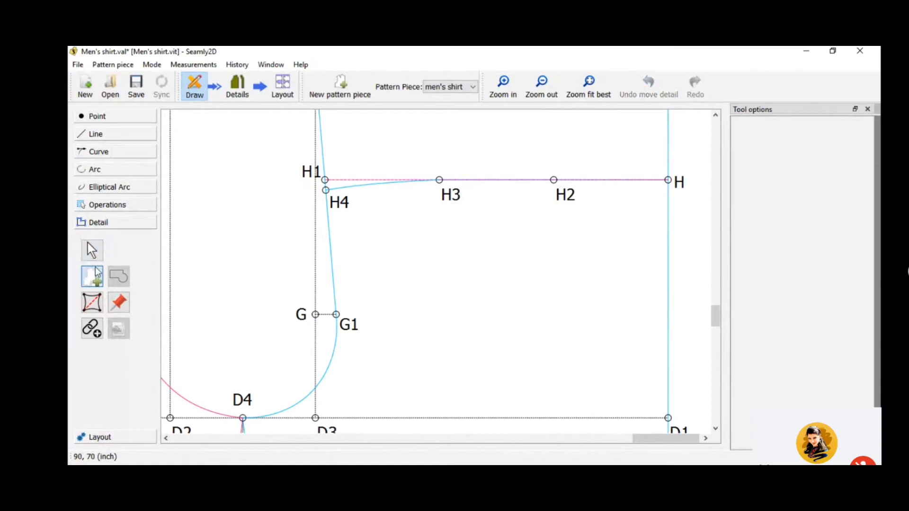
click(339, 206)
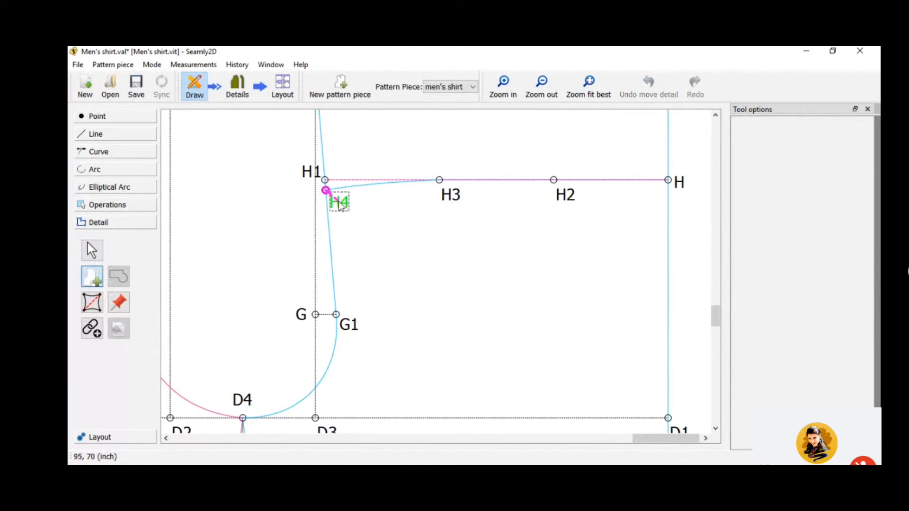
click(362, 190)
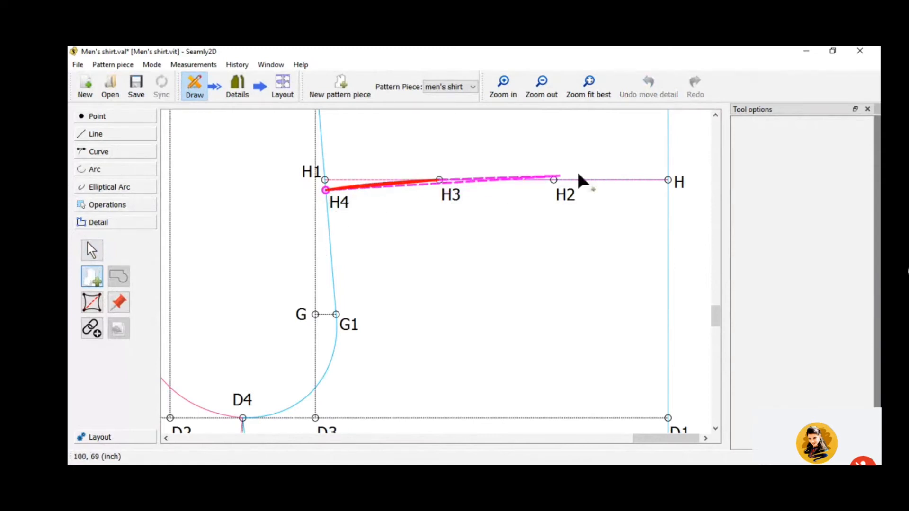
click(668, 180)
scroll(671, 293, down, 1)
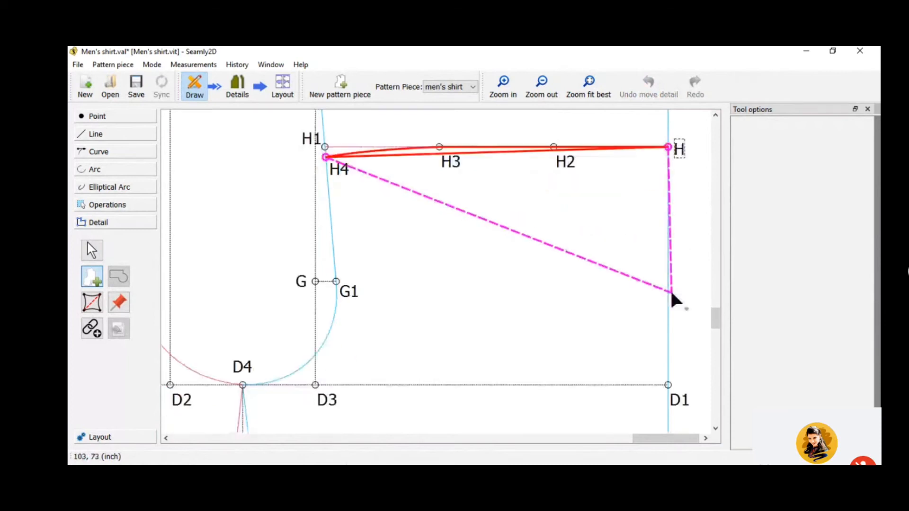
scroll(670, 293, down, 5)
ctrl+scroll(670, 293, down, 3)
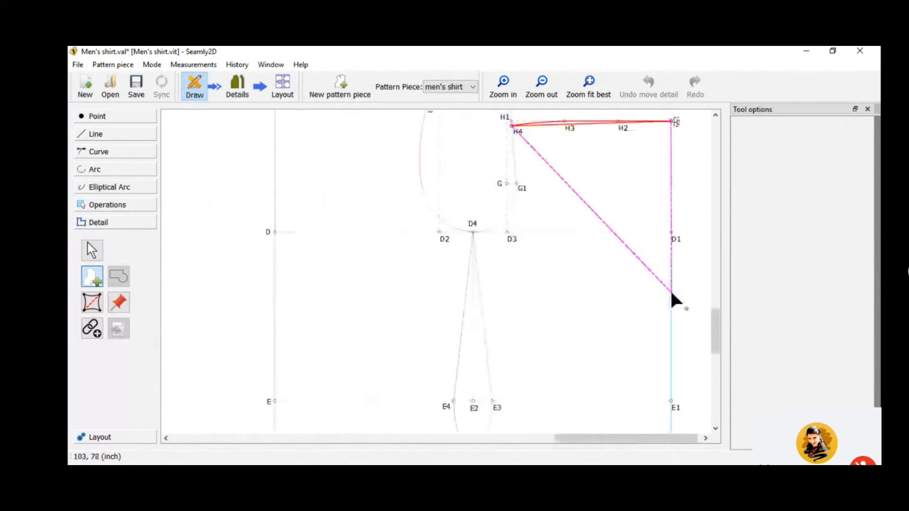
scroll(670, 293, down, 5)
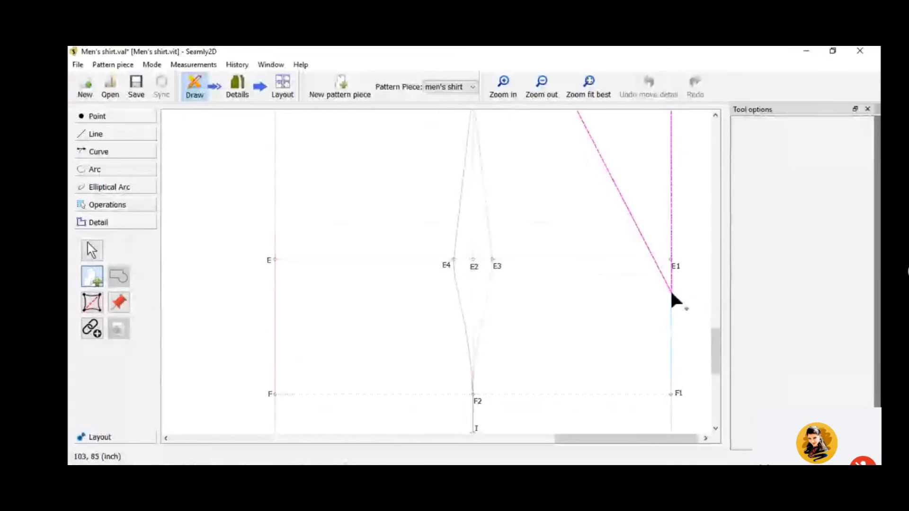
scroll(670, 291, down, 5)
scroll(670, 291, down, 1)
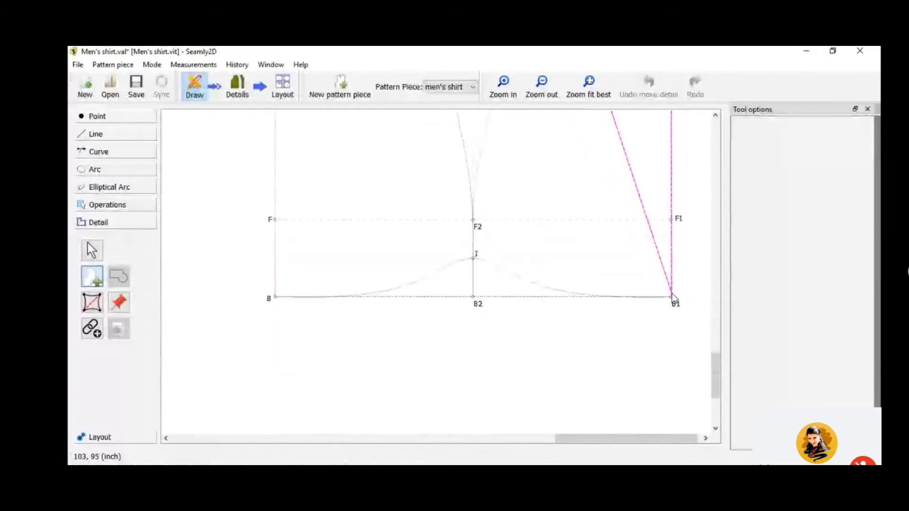
click(672, 296)
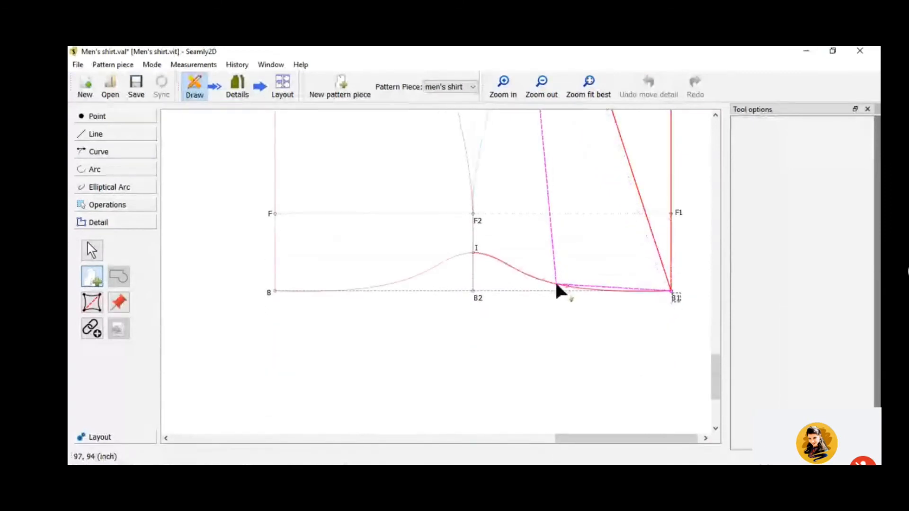
- Continue the workpiece outline along the hem curve from B1 to I, the side curve from F2 to E3, and up to D4
ctrl+scroll(541, 279, up, 1)
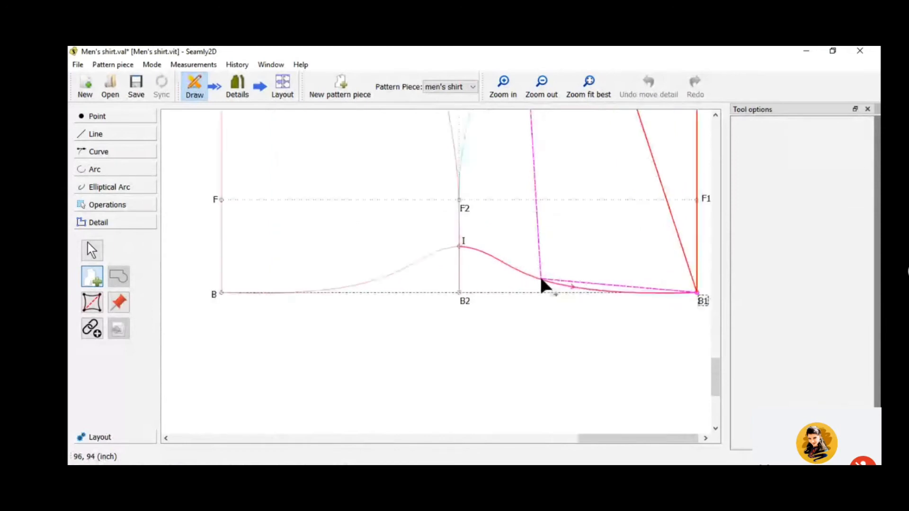
ctrl+scroll(540, 279, up, 2)
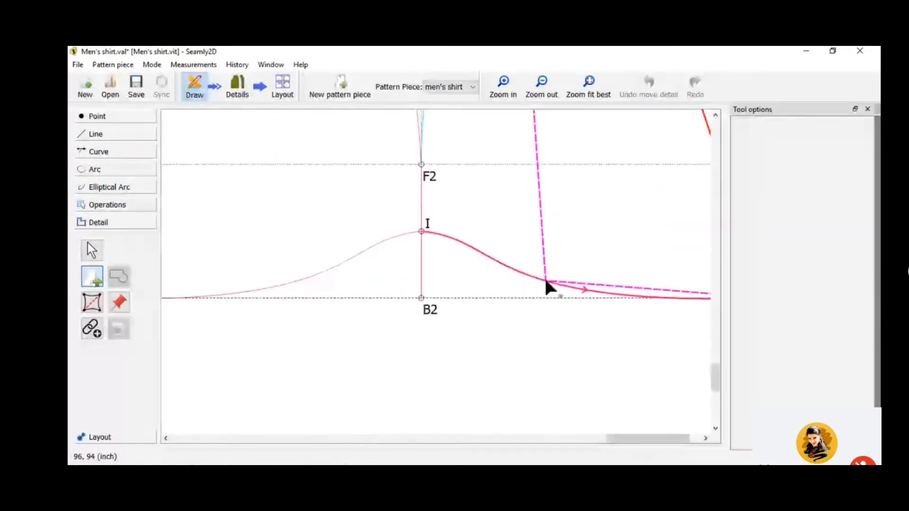
scroll(545, 280, up, 3)
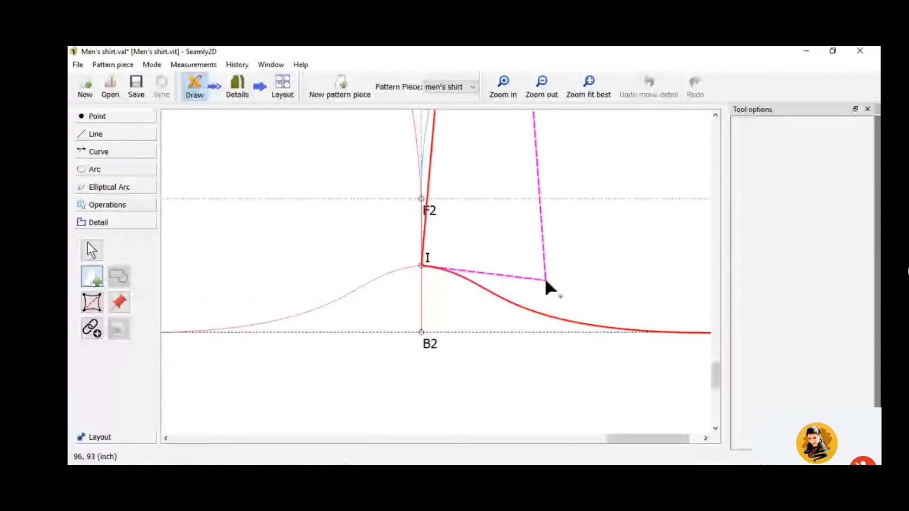
scroll(545, 280, up, 2)
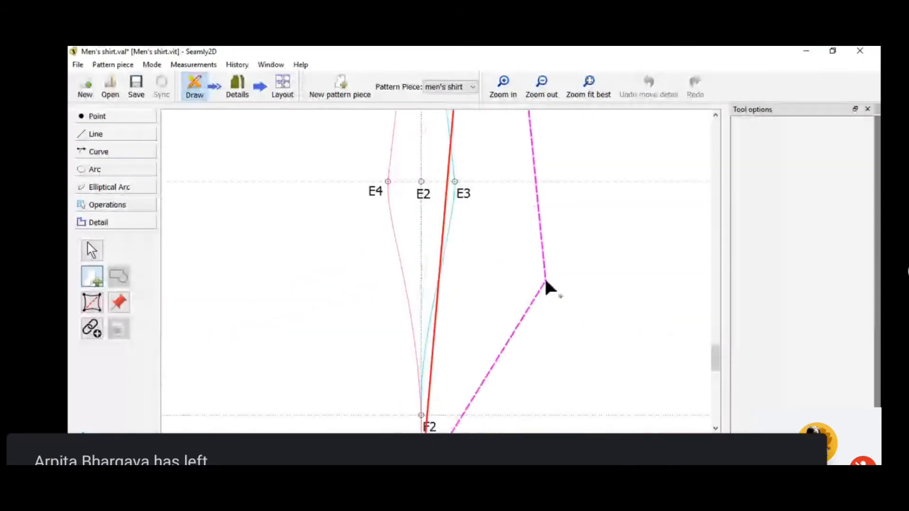
click(429, 344)
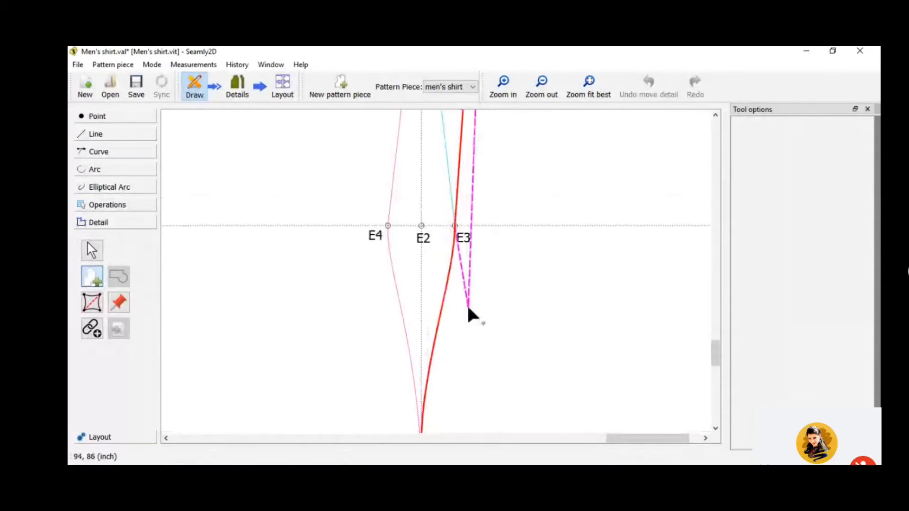
scroll(468, 308, up, 2)
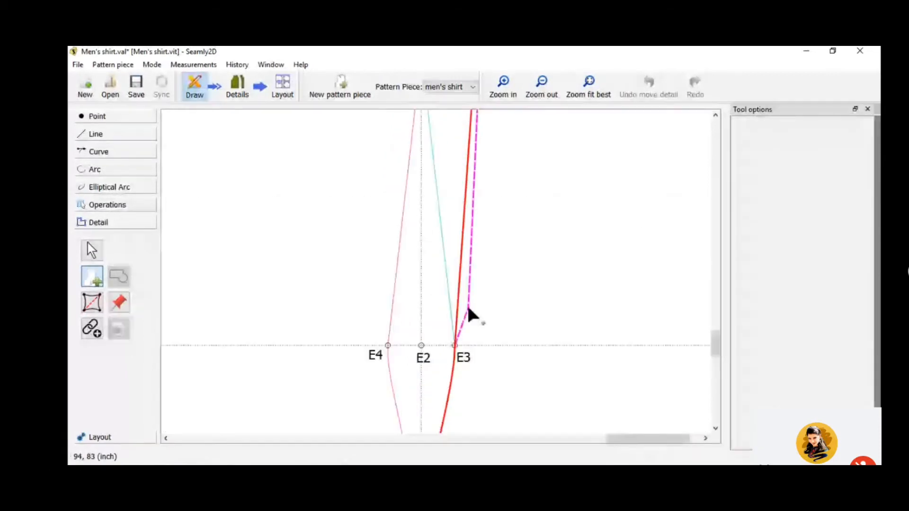
scroll(466, 303, up, 2)
click(421, 170)
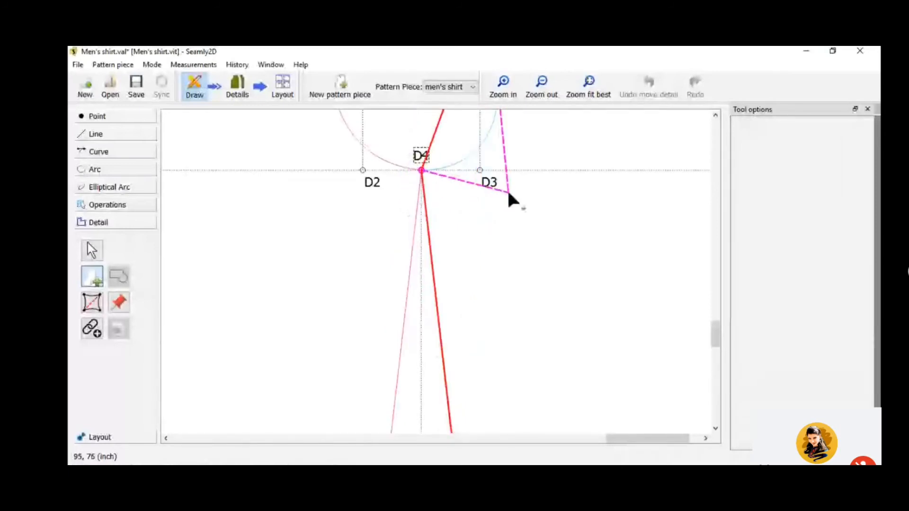
- Close the outline along the armhole curve from D4 to G1 and create the workpiece for the body below the yoke
scroll(509, 193, up, 3)
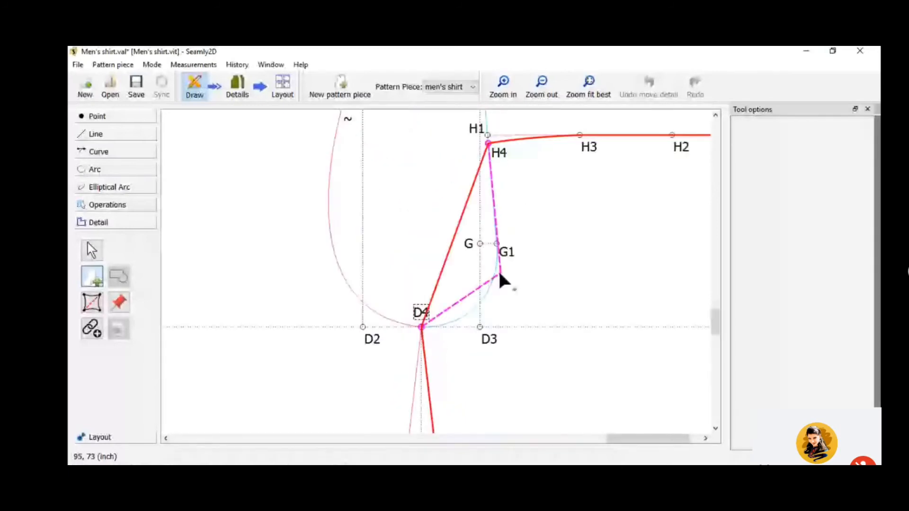
click(493, 277)
click(493, 278)
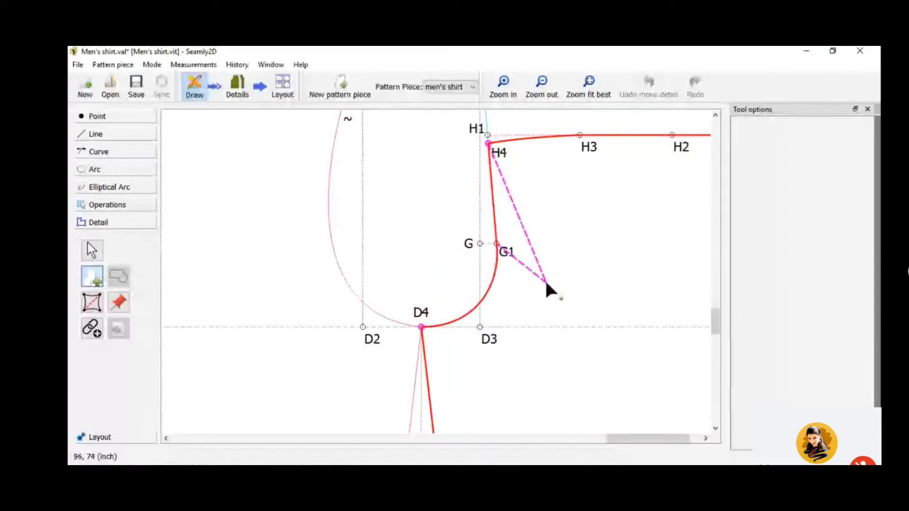
key(Return)
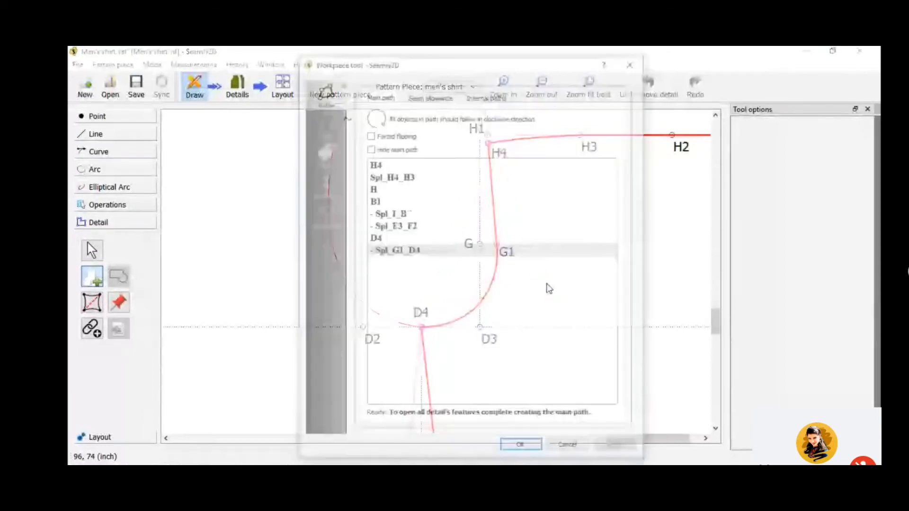
click(520, 447)
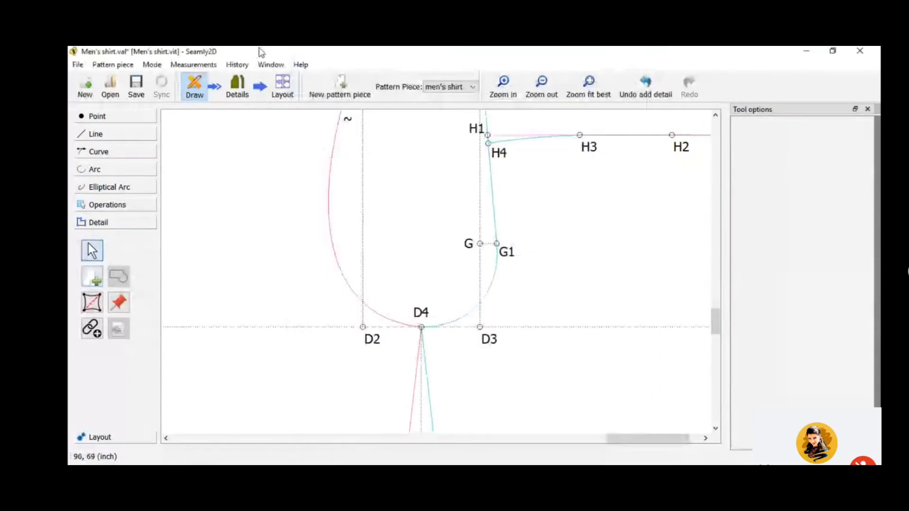
- In Details mode, move the lower body piece clear of the yoke and move the first body piece away from the second
click(238, 86)
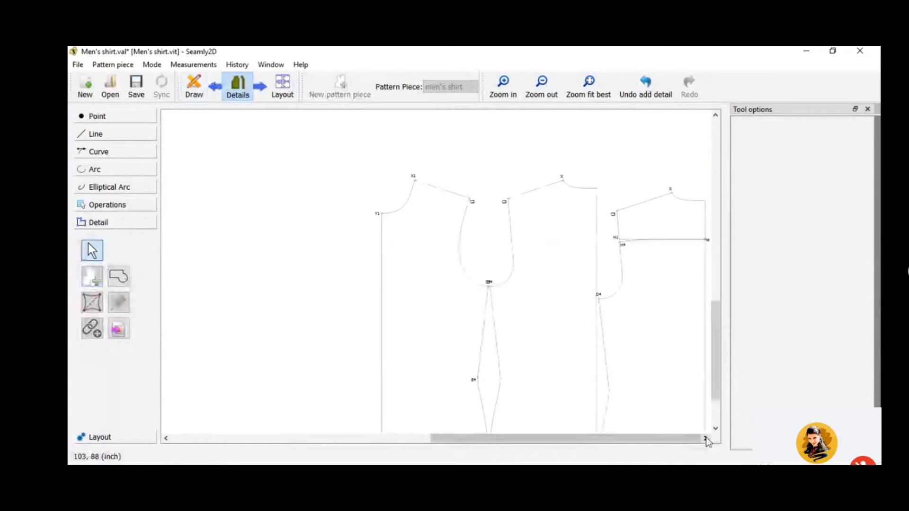
scroll(677, 373, down, 2)
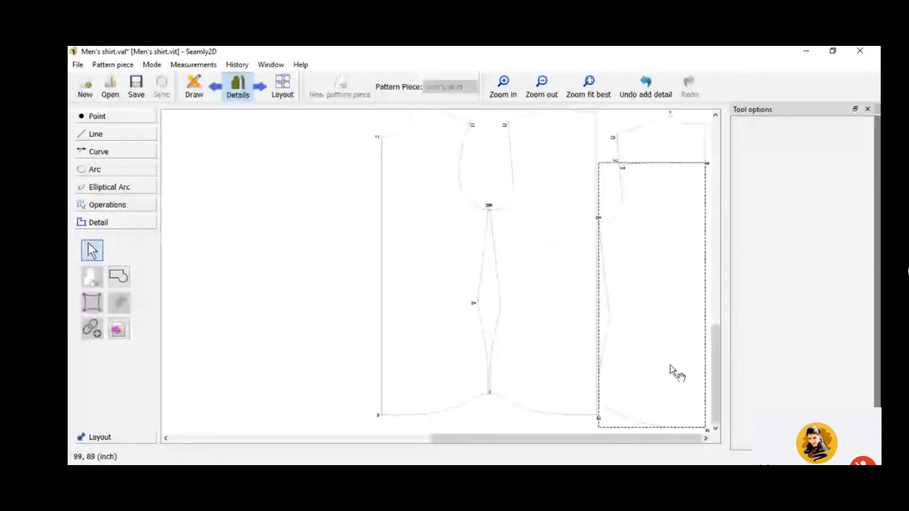
drag(677, 373, 681, 383)
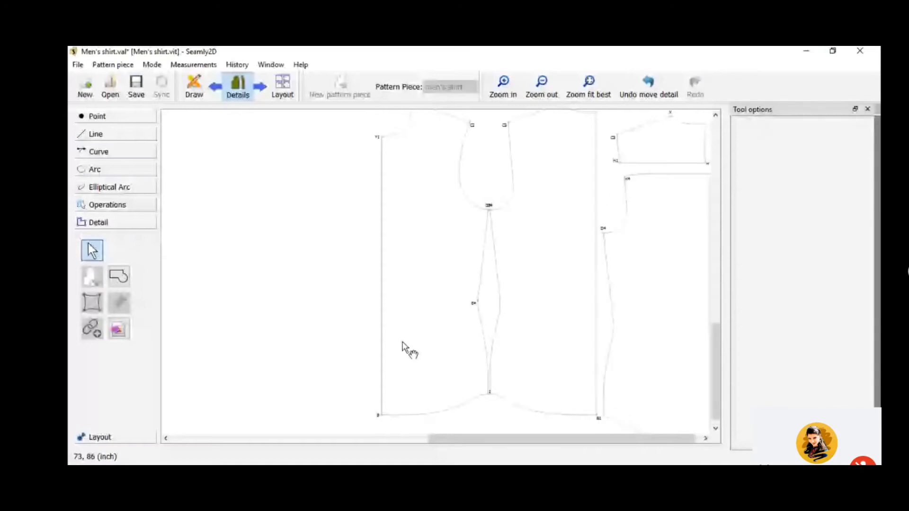
drag(402, 342, 319, 351)
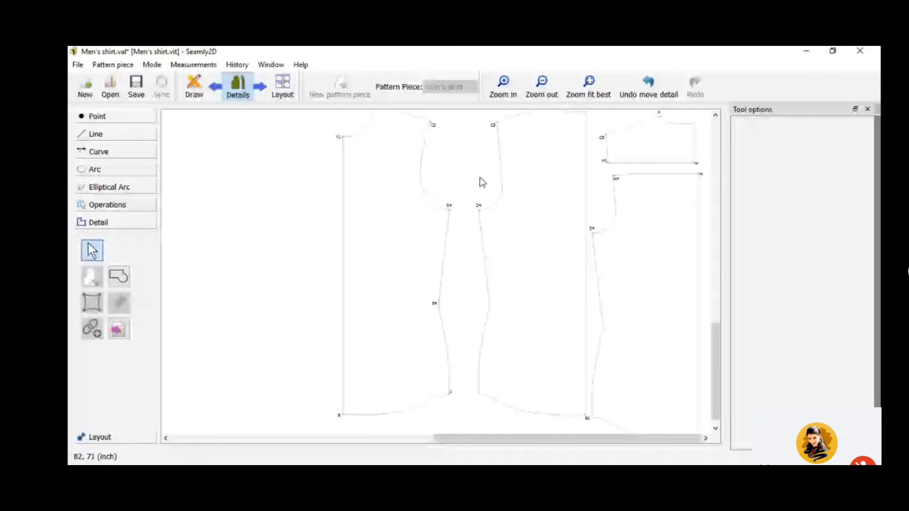
click(541, 87)
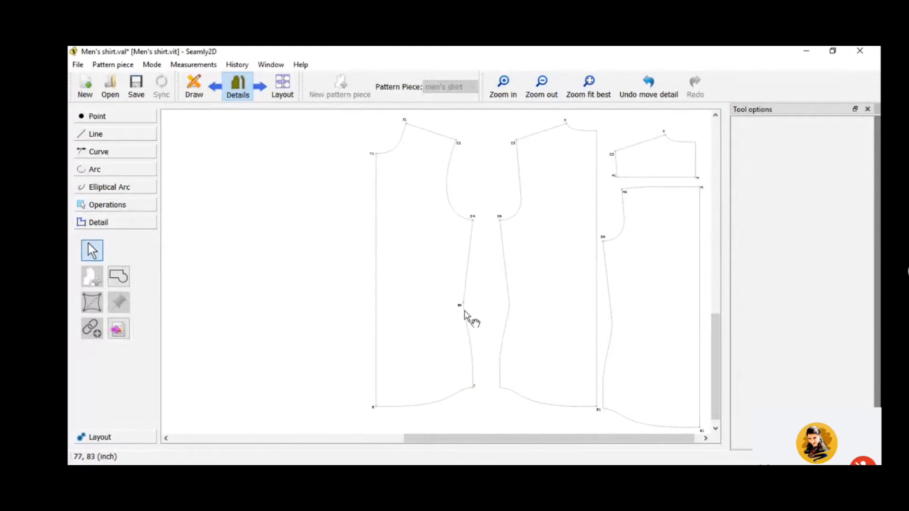
click(413, 274)
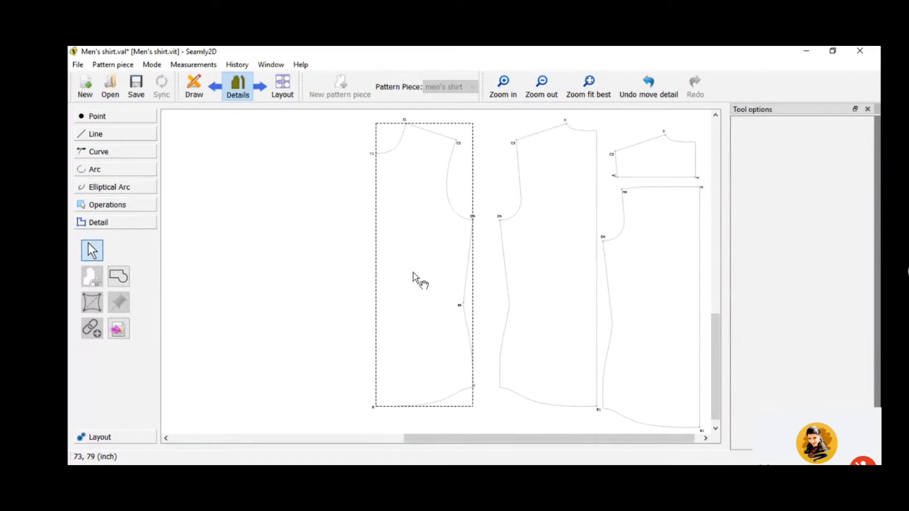
right_click(413, 275)
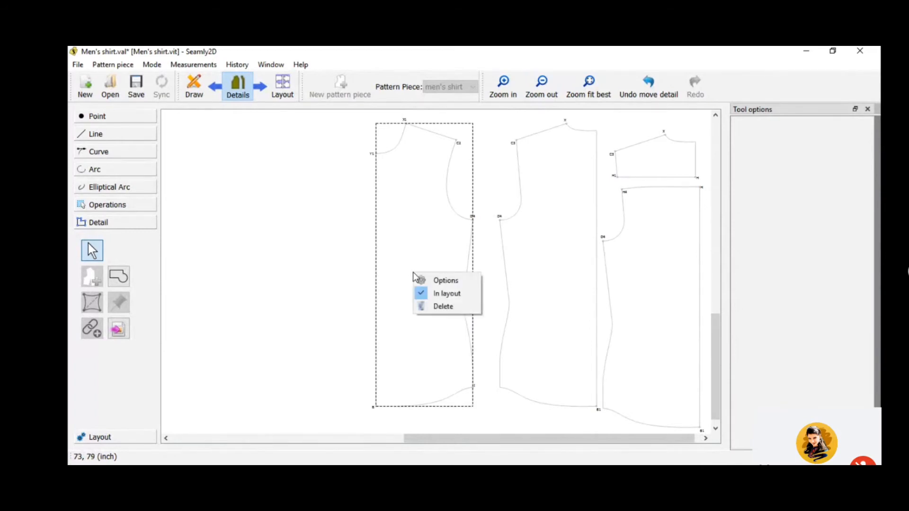
click(430, 280)
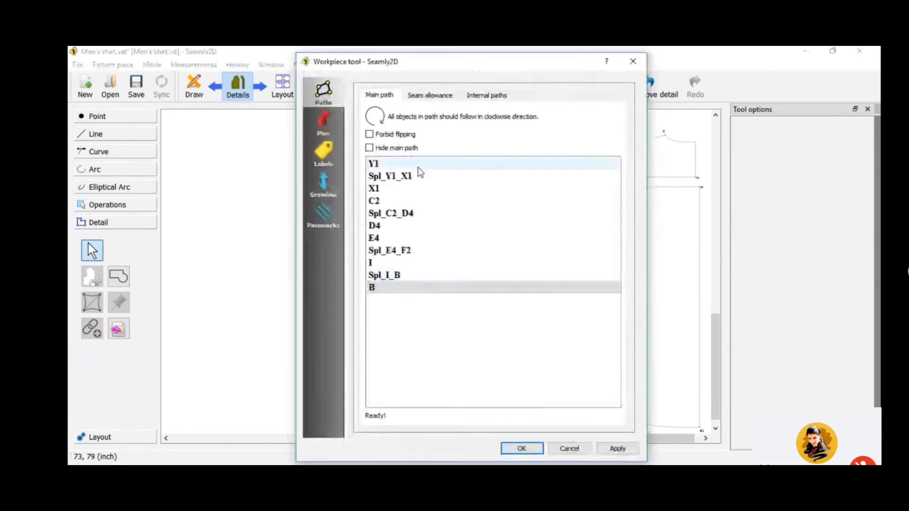
click(424, 98)
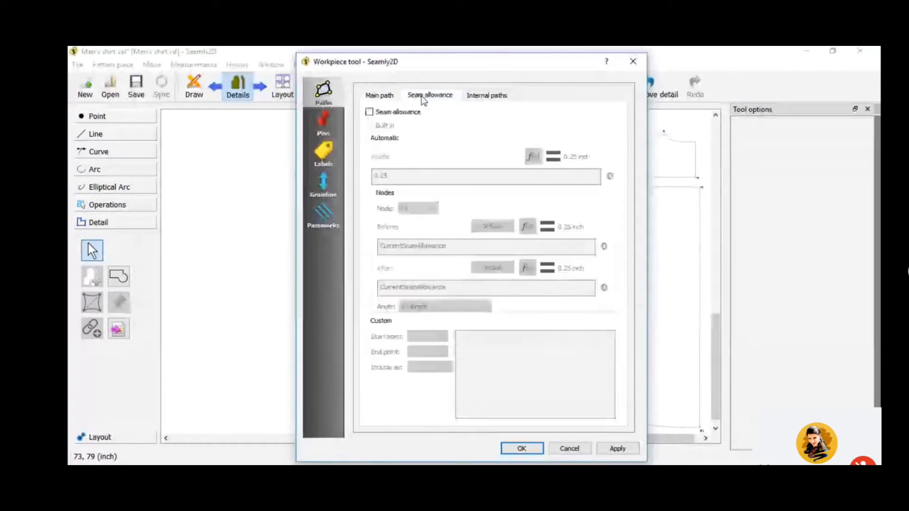
click(370, 112)
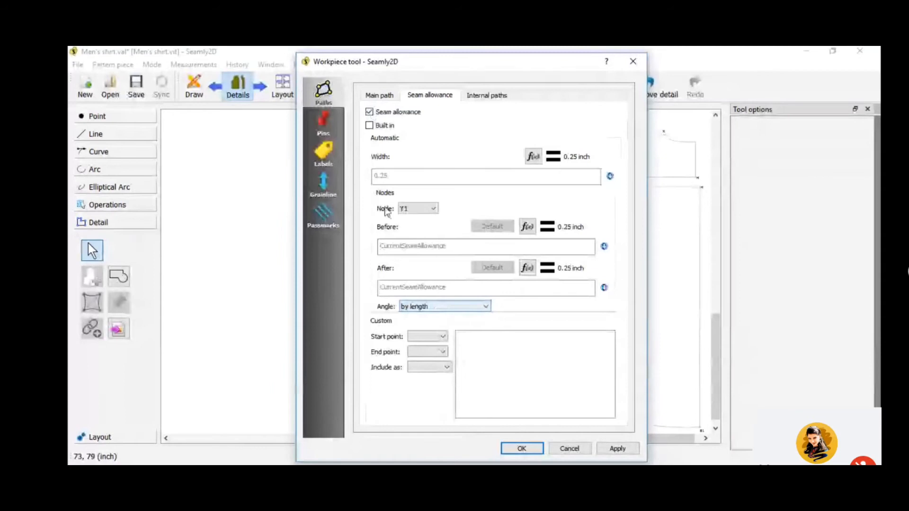
click(369, 112)
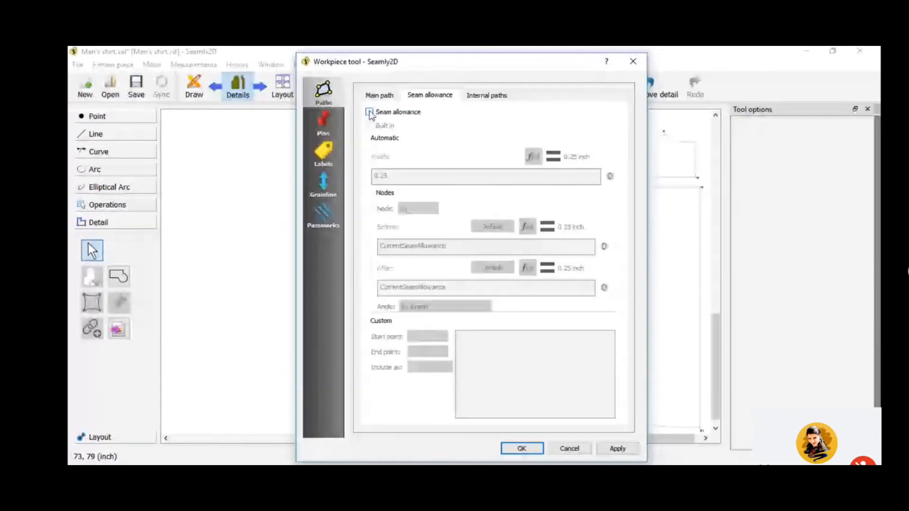
click(632, 62)
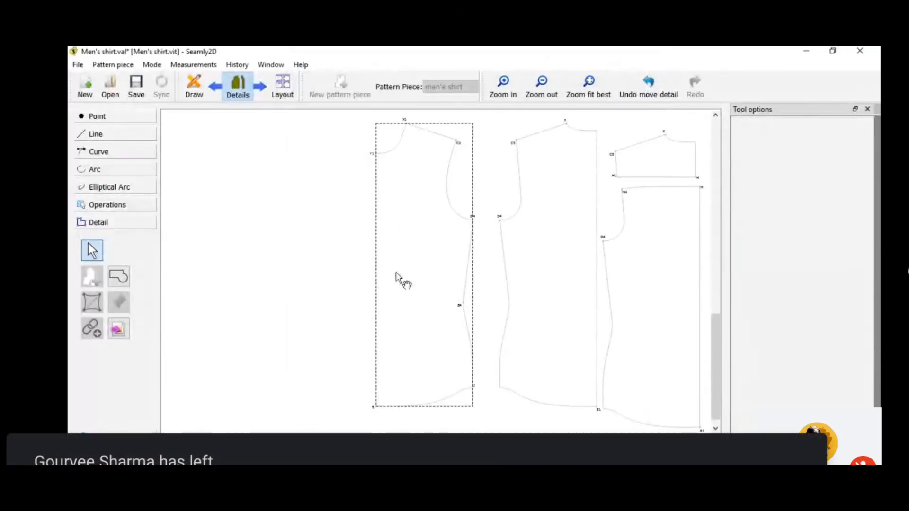
- Enable a seam allowance of 0.5 inch on the middle full-length body piece with corners C3 and X
click(557, 298)
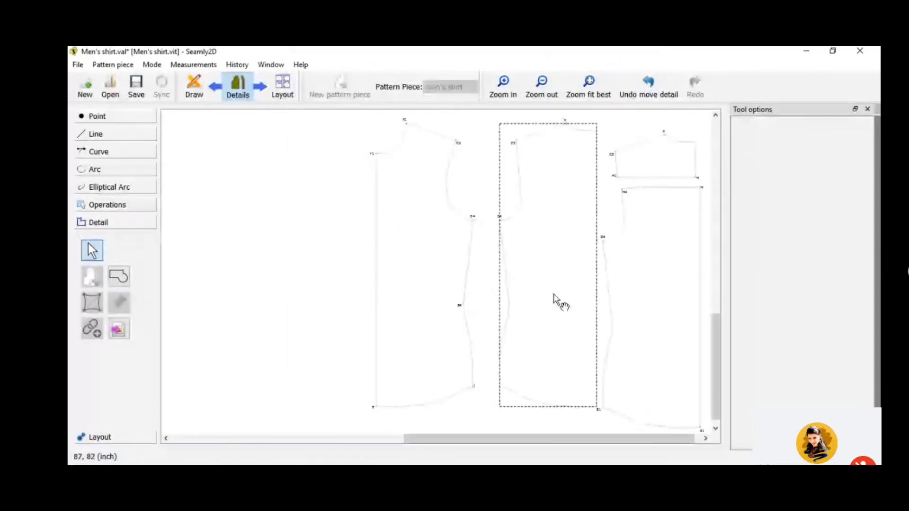
right_click(553, 294)
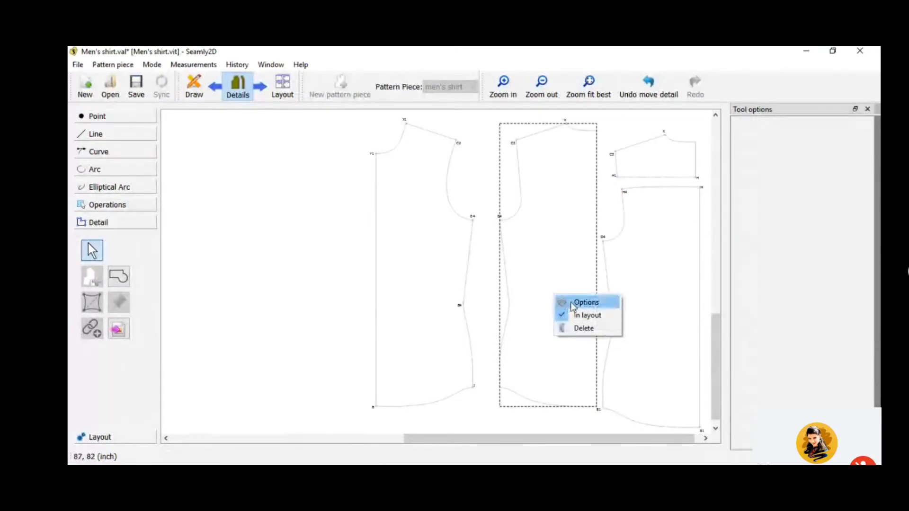
click(573, 304)
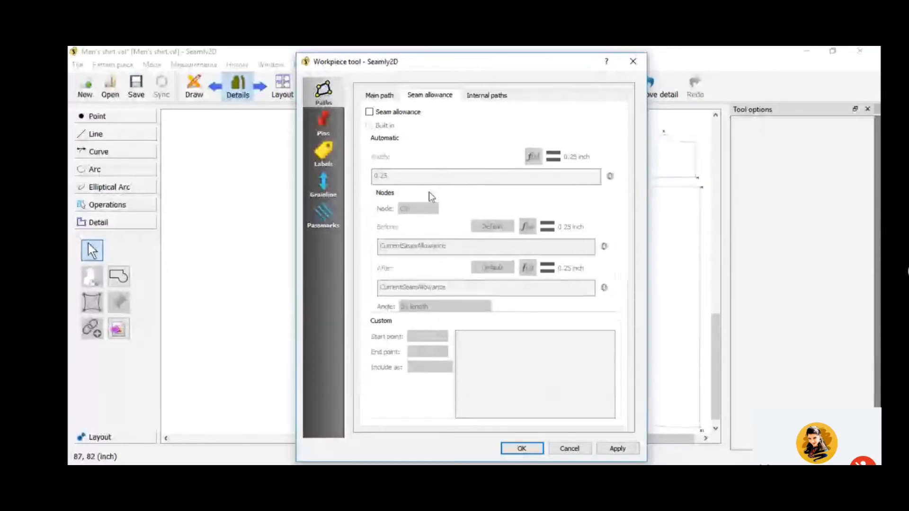
click(369, 112)
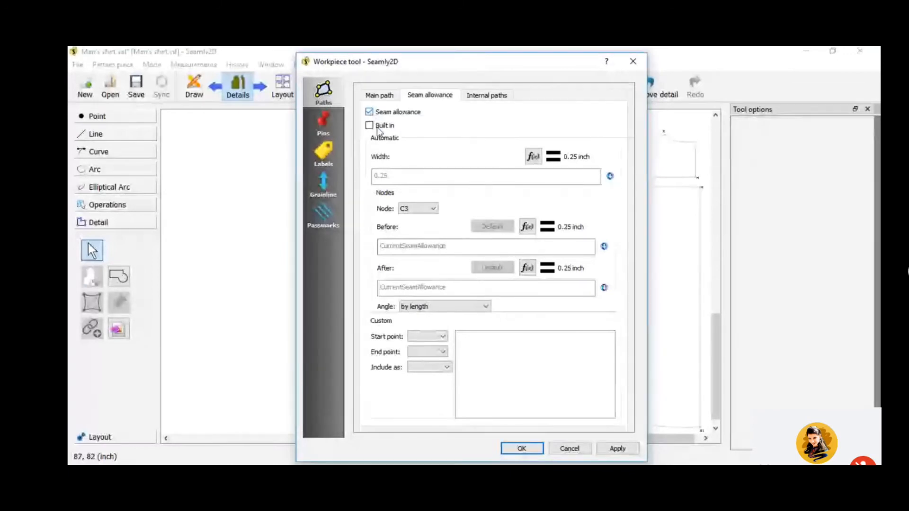
click(425, 179)
key(ctrl+a)
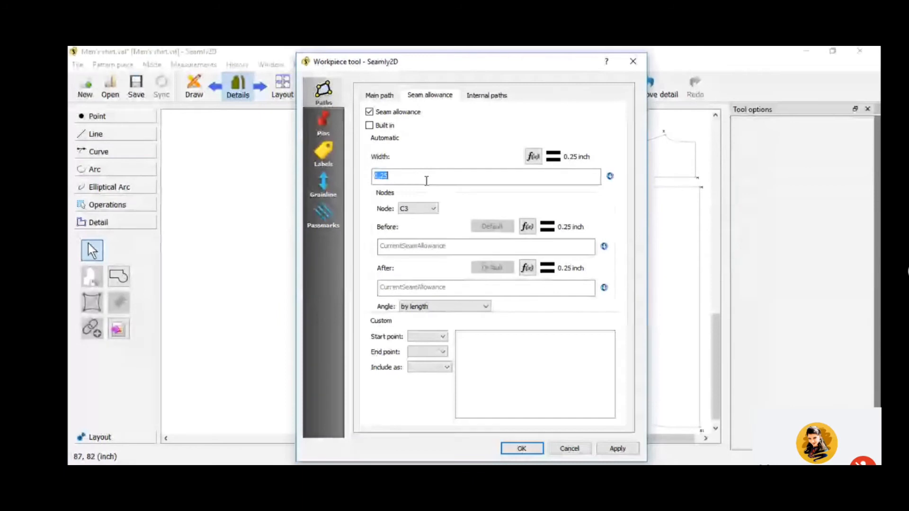
text(5)
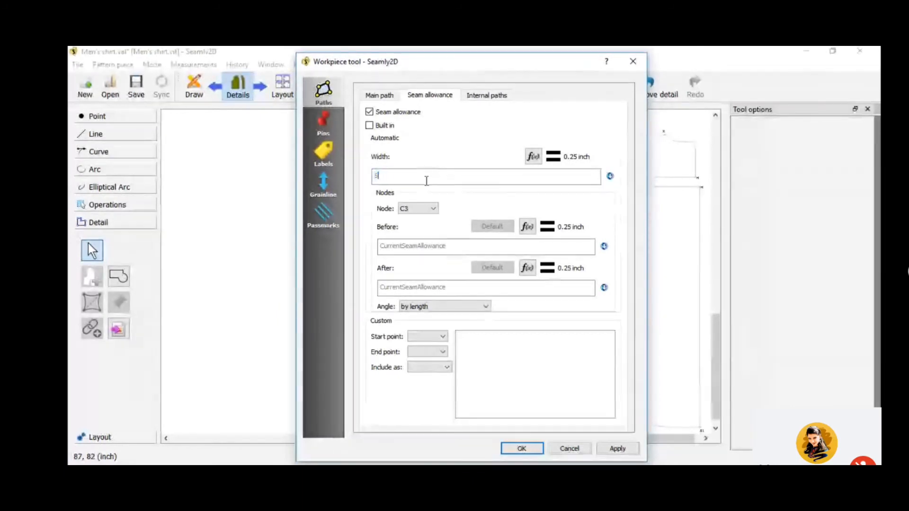
key(BackSpace)
text(0.5)
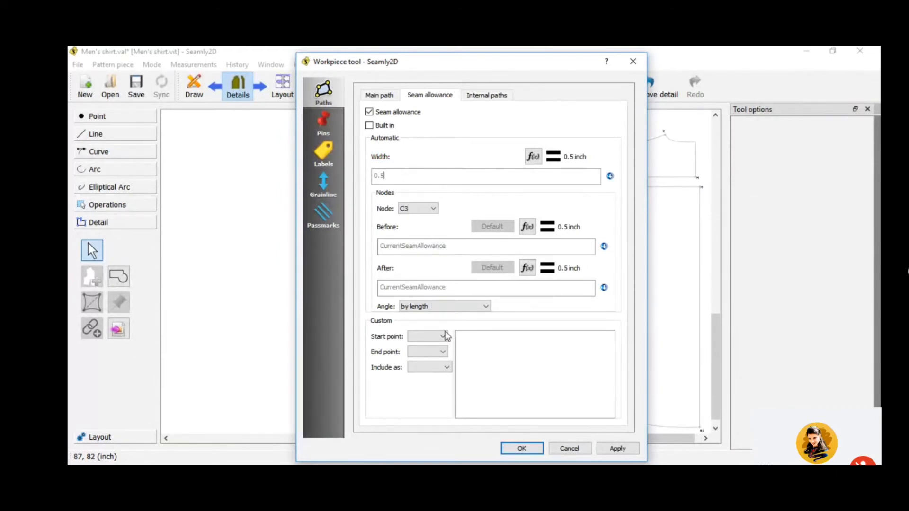
click(534, 449)
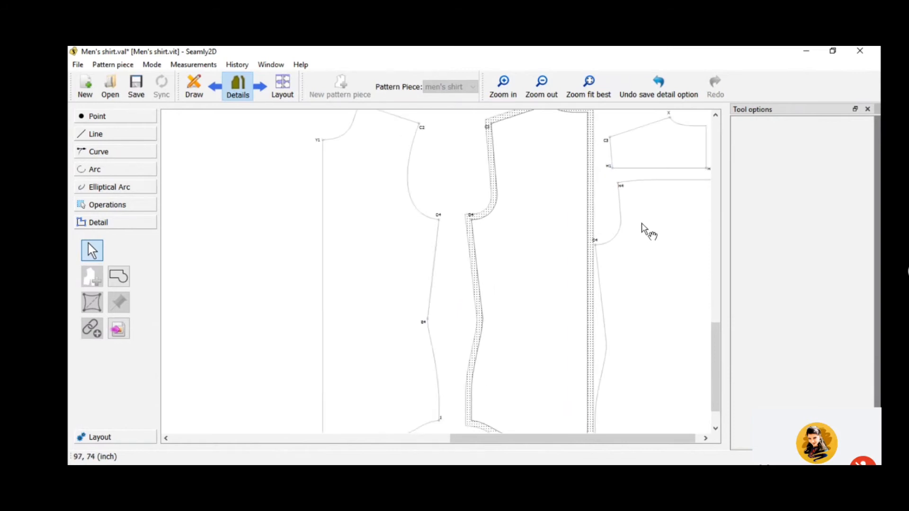
scroll(642, 229, up, 2)
scroll(642, 229, down, 2)
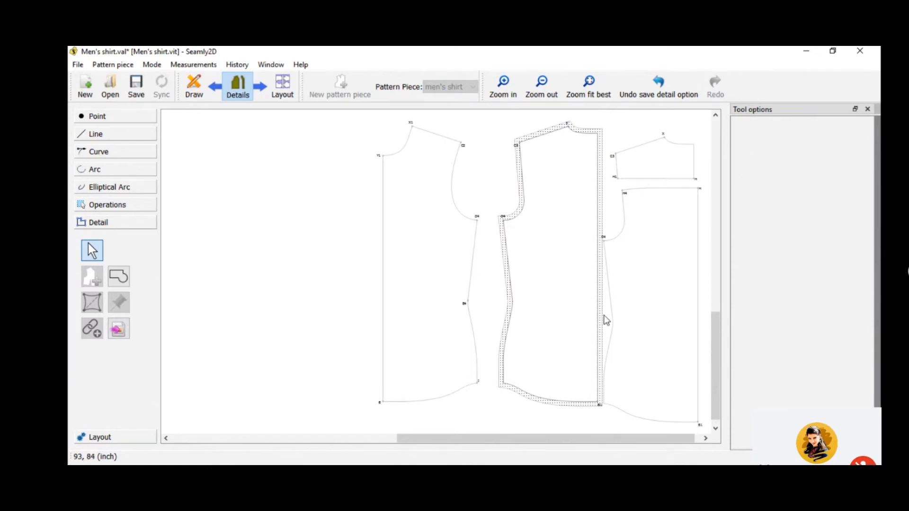
click(599, 406)
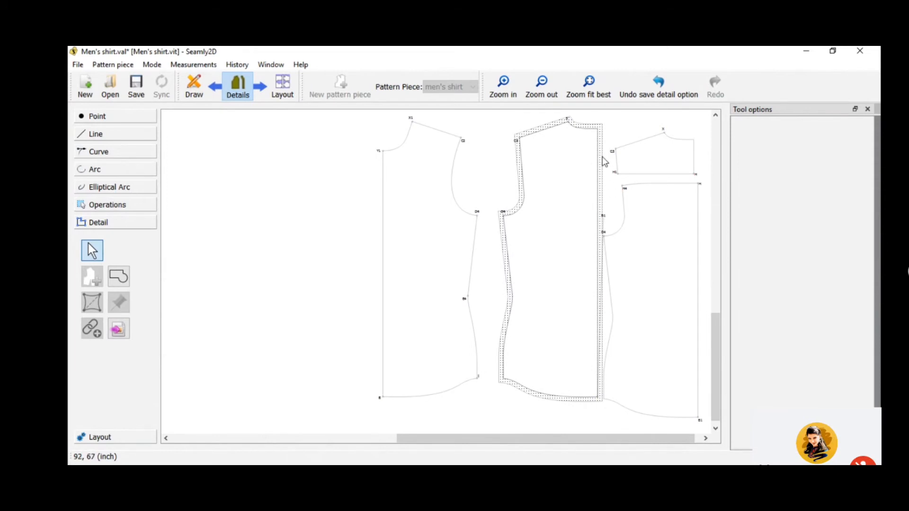
click(575, 181)
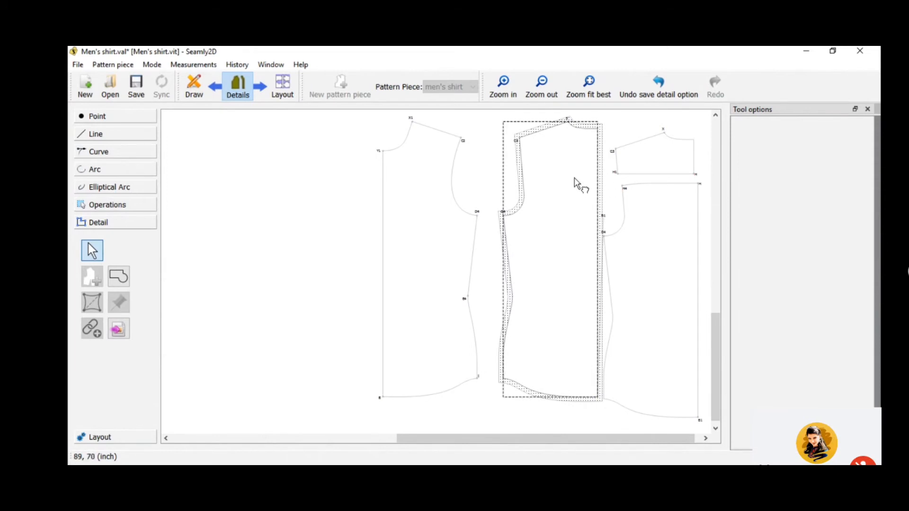
- Open the options of the yoke piece and enable its seam allowance
click(669, 153)
ctrl+scroll(633, 198, up, 1)
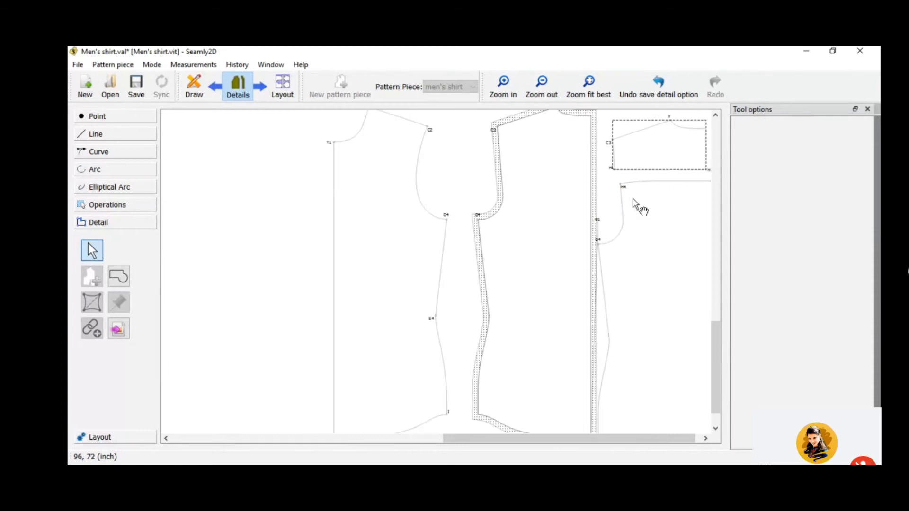
ctrl+scroll(633, 199, up, 4)
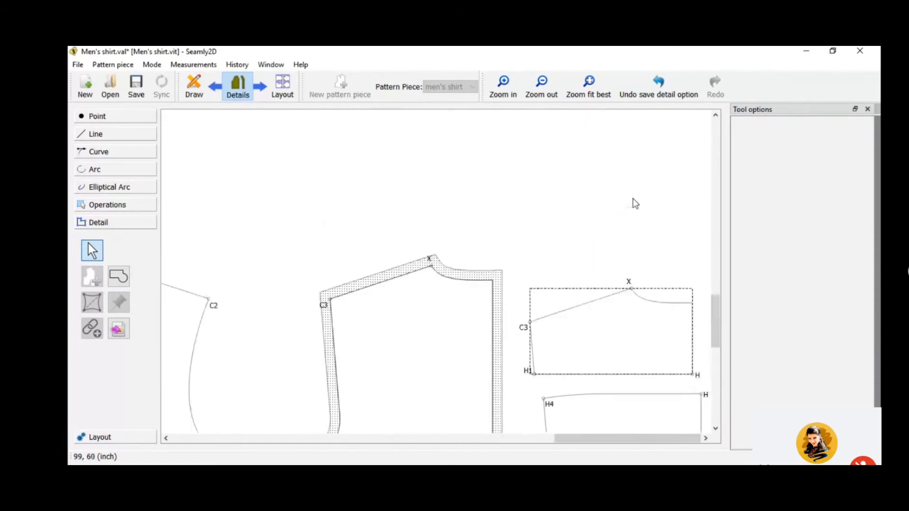
ctrl+scroll(630, 199, up, 2)
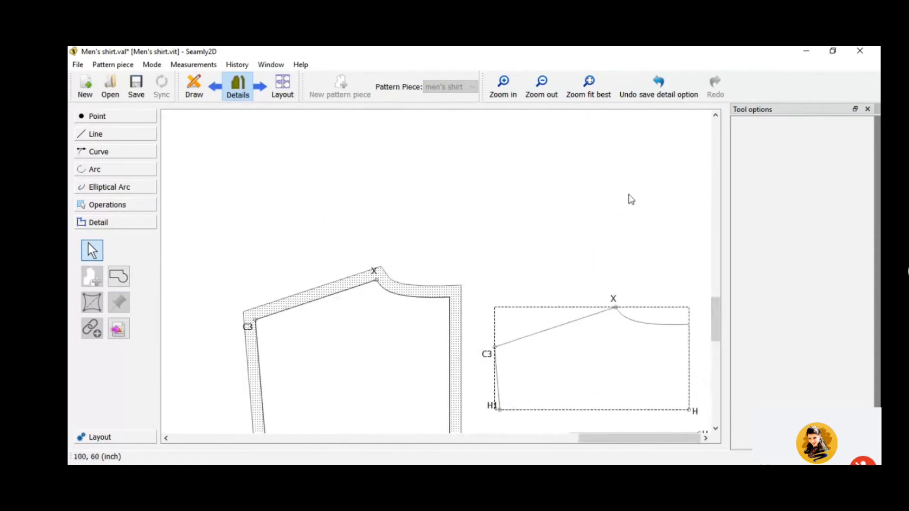
scroll(631, 199, down, 3)
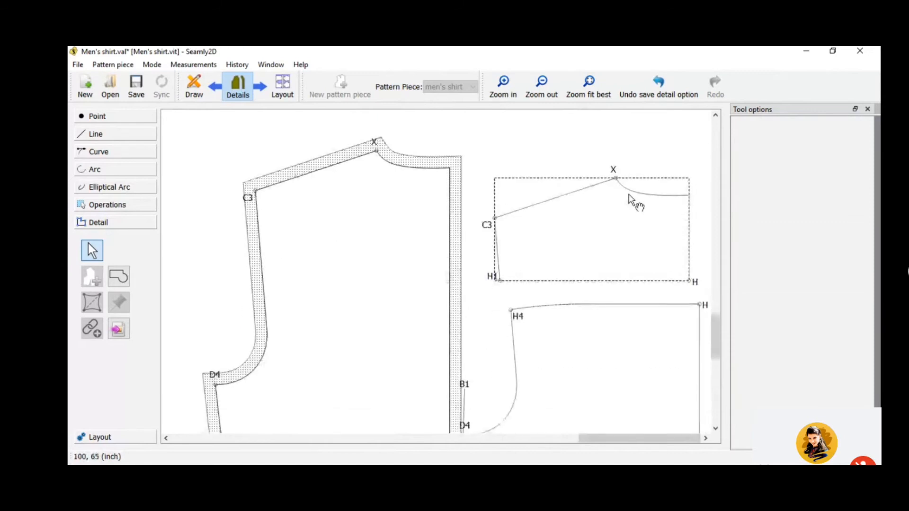
right_click(620, 215)
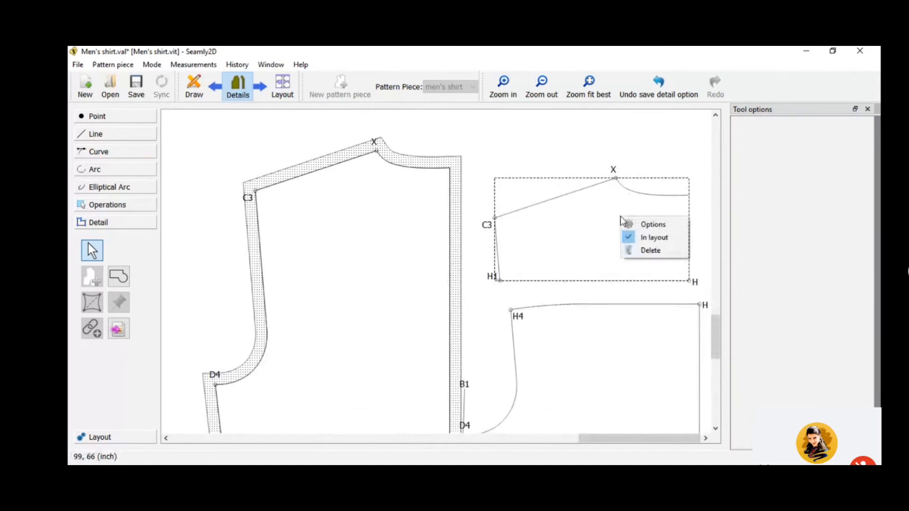
click(632, 225)
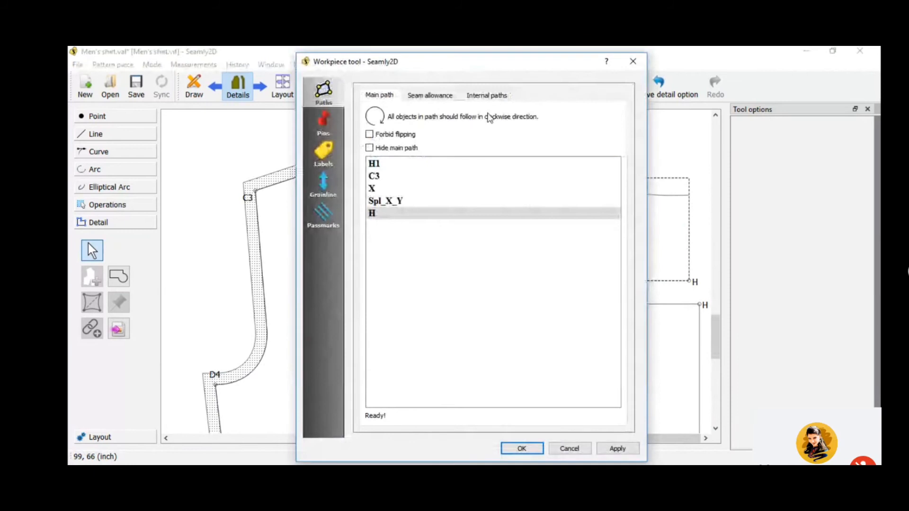
click(416, 96)
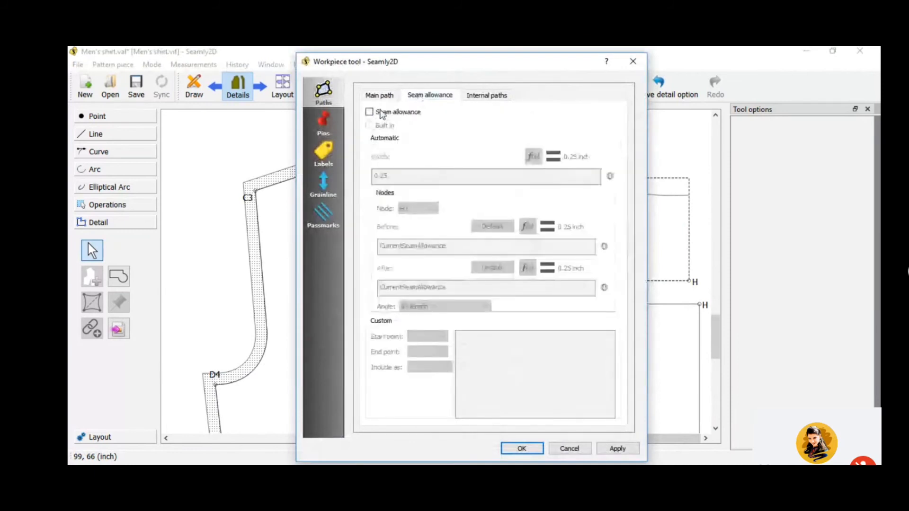
click(381, 114)
- Set the yoke's seam allowance width to 0.5 inch and apply it, keeping the piece in view beside the dialog
click(411, 177)
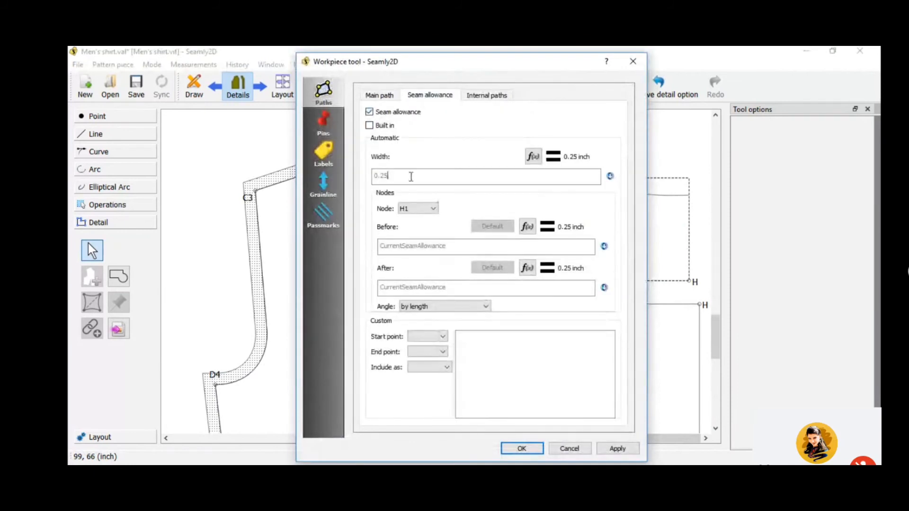
key(BackSpace)
key(BackSpace)
key(BackSpace)
key(BackSpace)
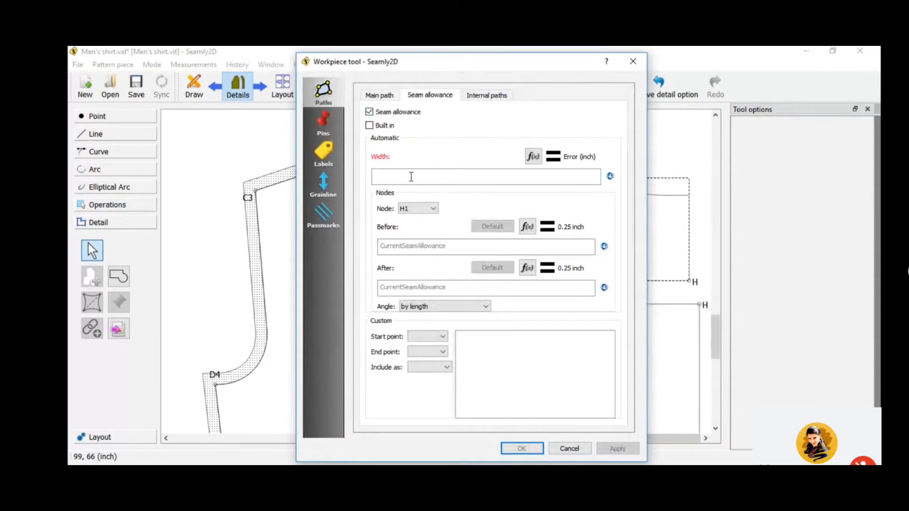
text(0.5)
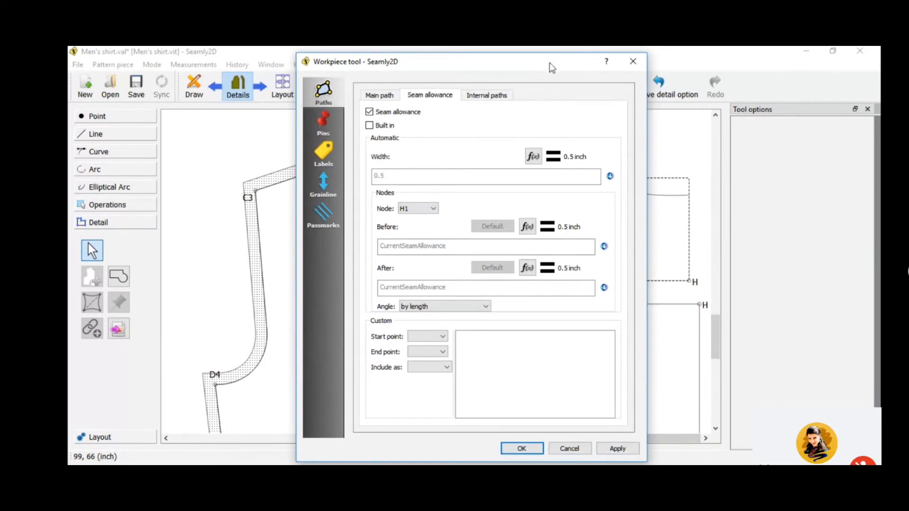
drag(550, 65, 370, 55)
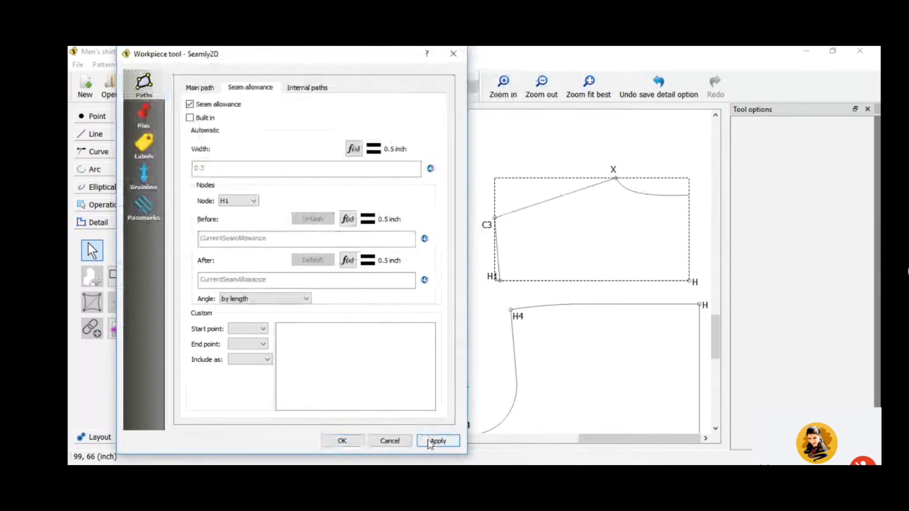
click(431, 442)
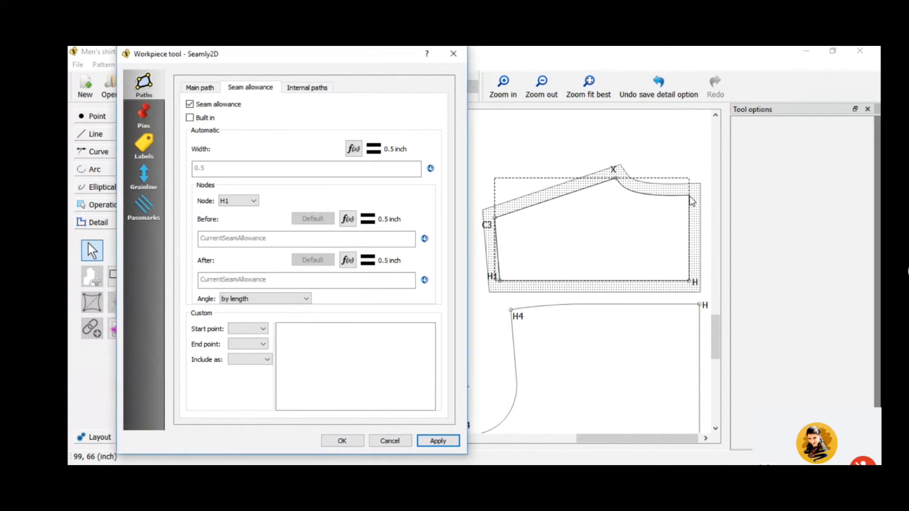
- Choose node H of the yoke for an individual seam allowance setting
click(246, 201)
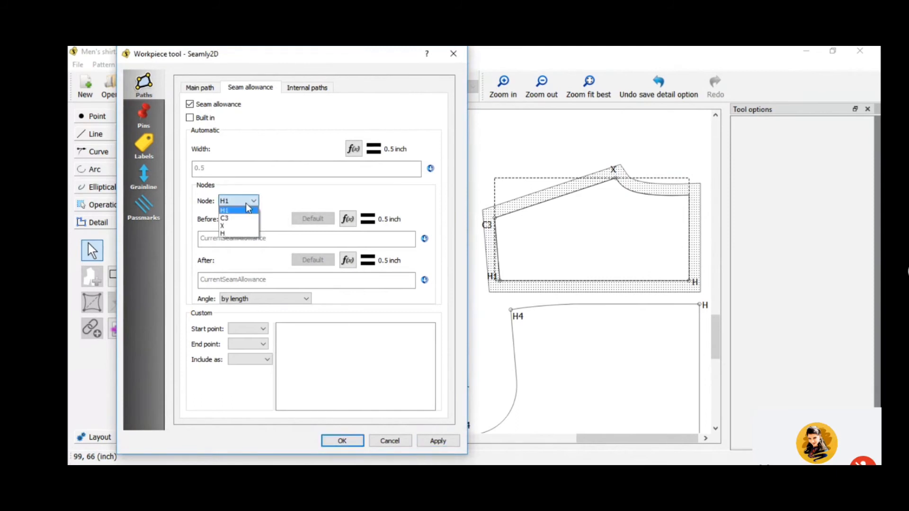
click(212, 240)
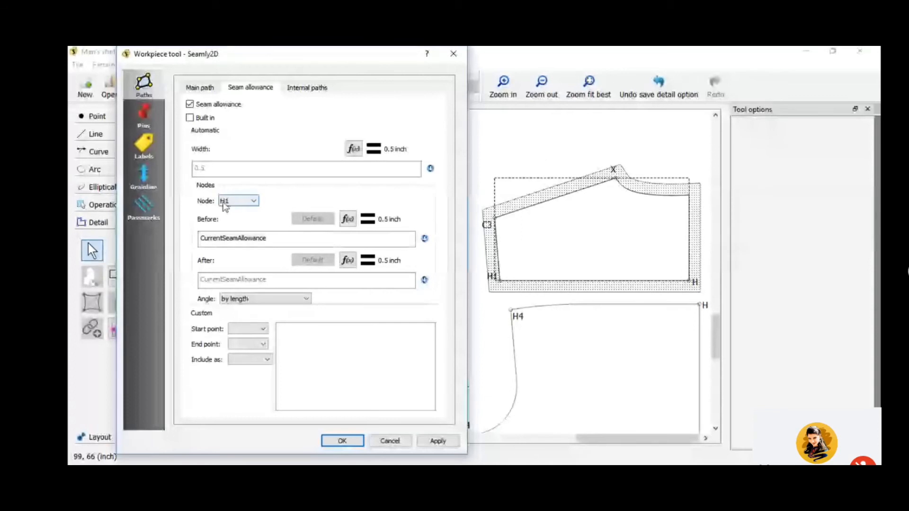
click(237, 200)
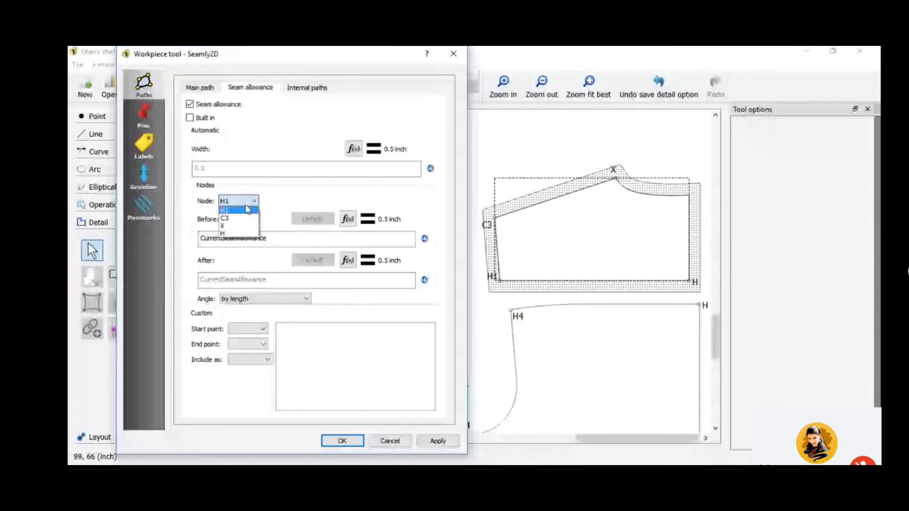
click(222, 233)
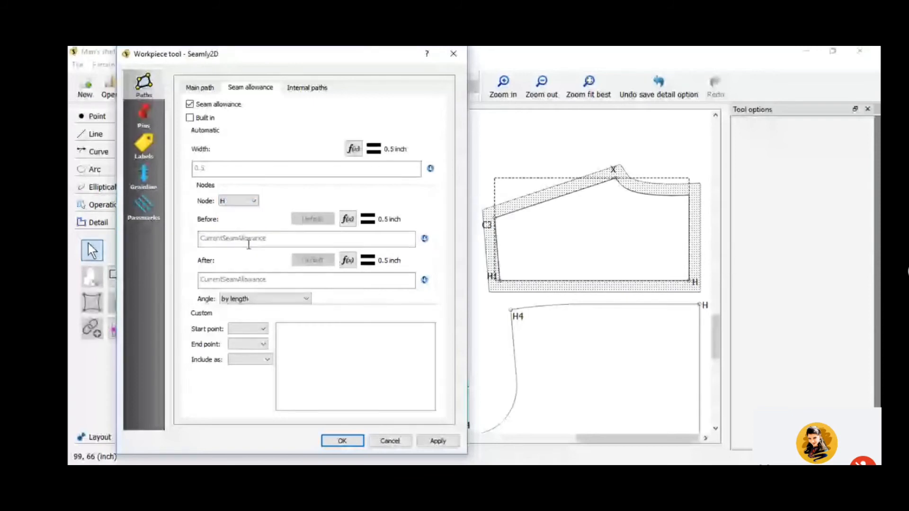
double_click(256, 239)
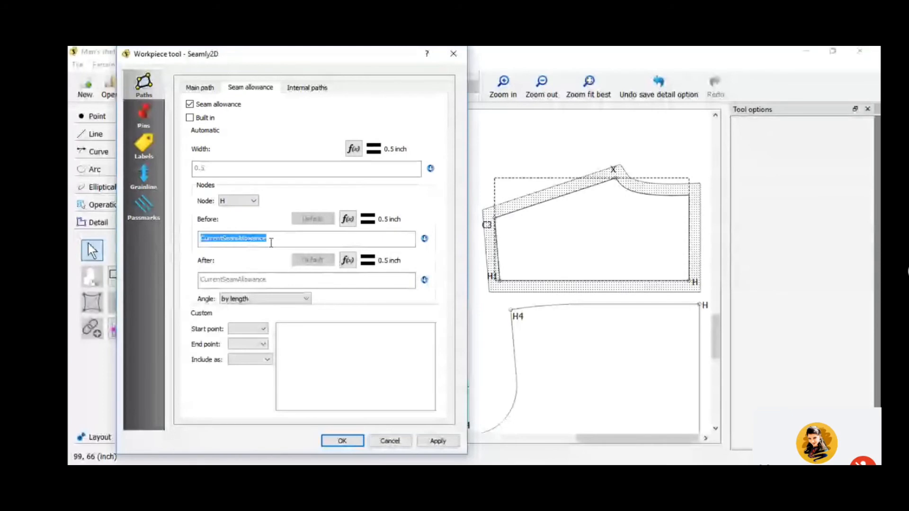
click(290, 239)
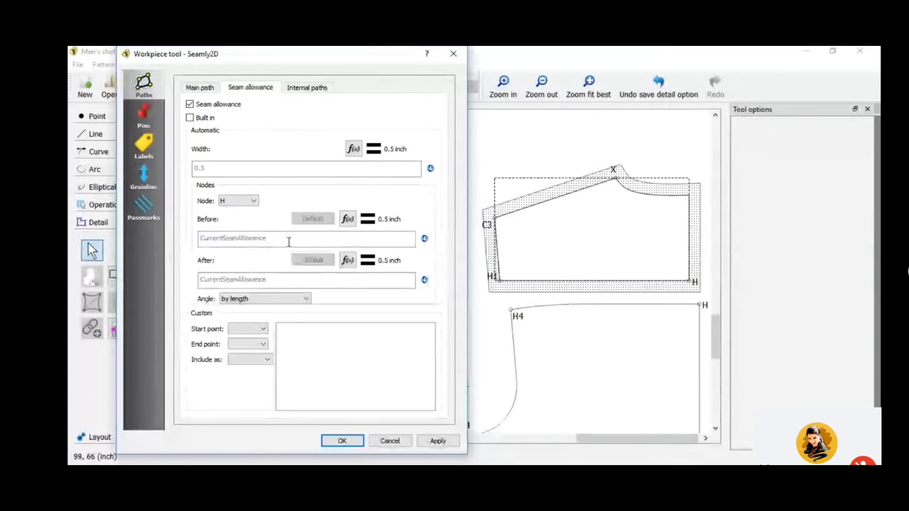
click(347, 220)
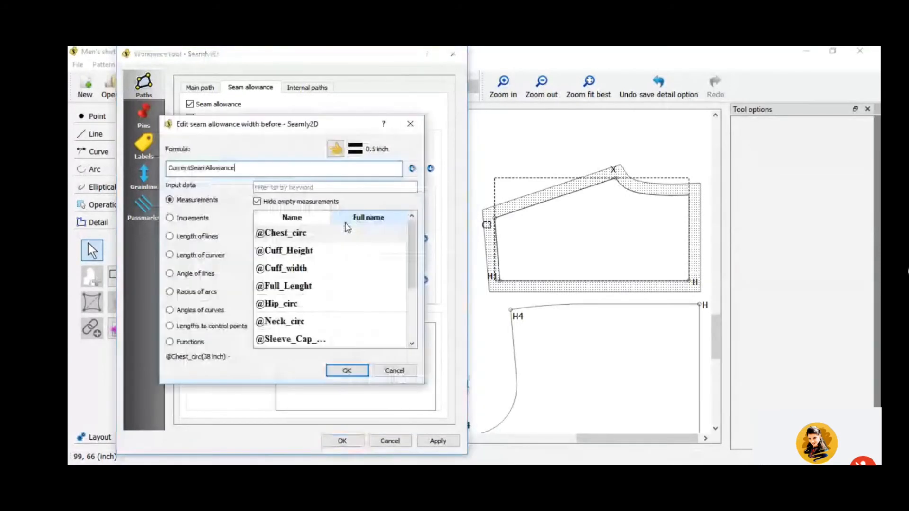
click(409, 124)
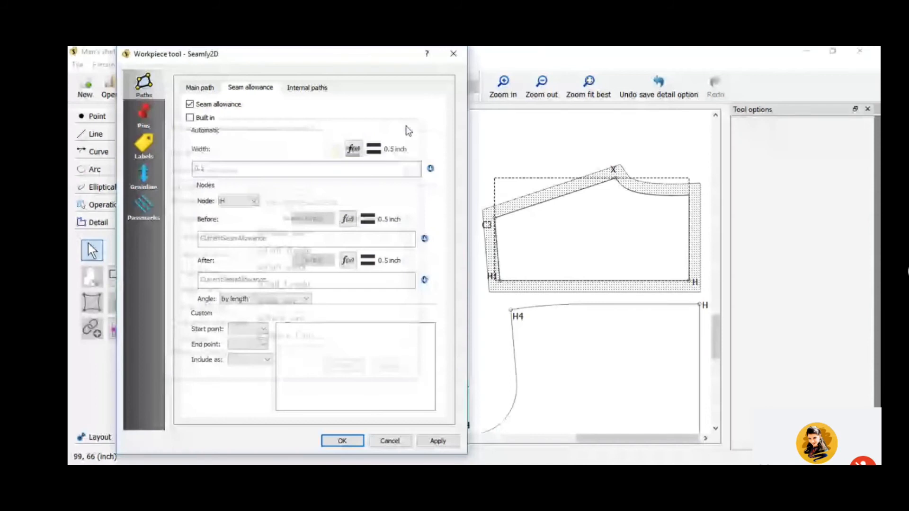
click(348, 220)
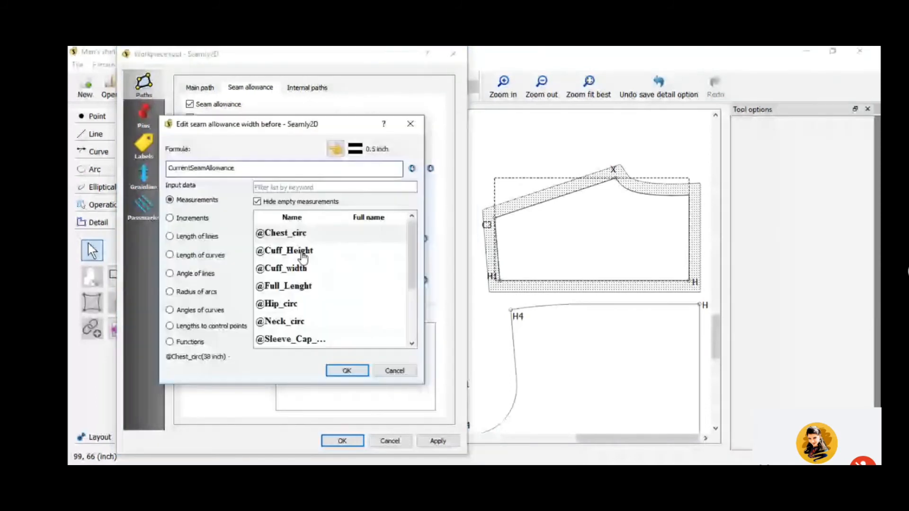
click(410, 124)
- Set the yoke's seam allowance before node H to 0 and apply the change
double_click(367, 241)
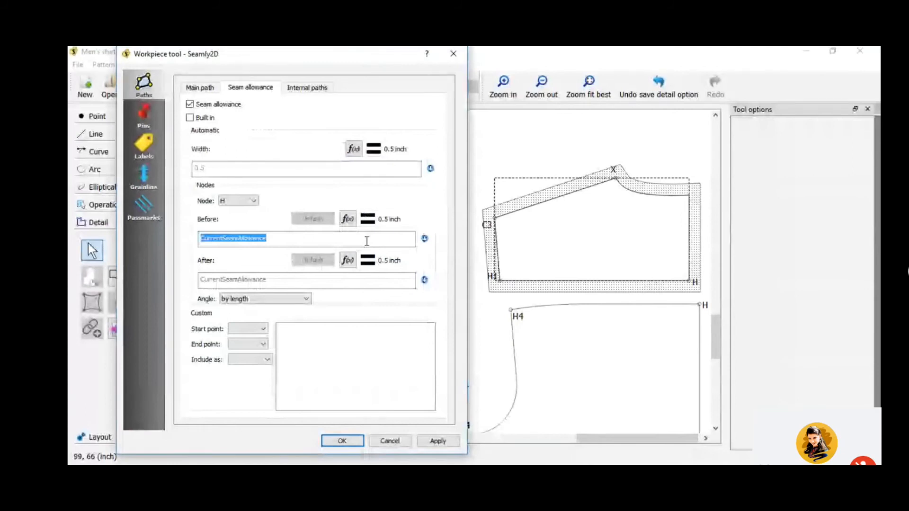
text(0)
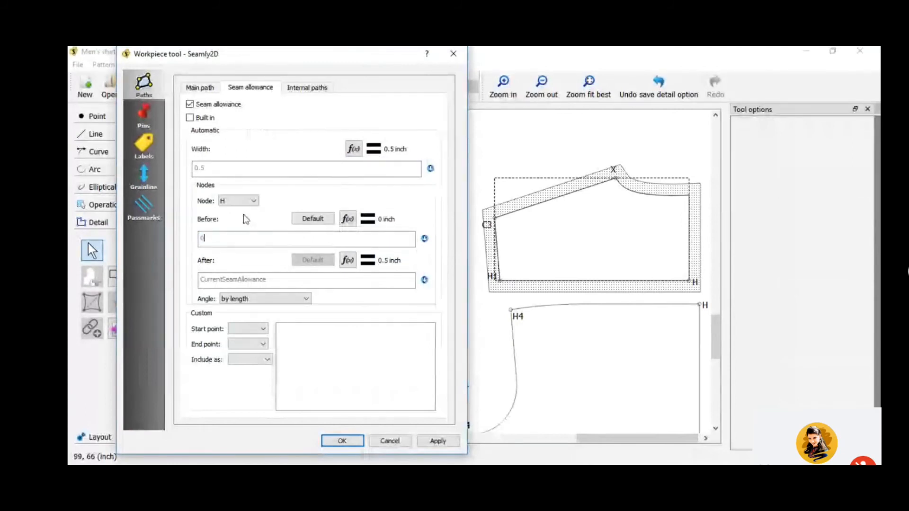
click(438, 441)
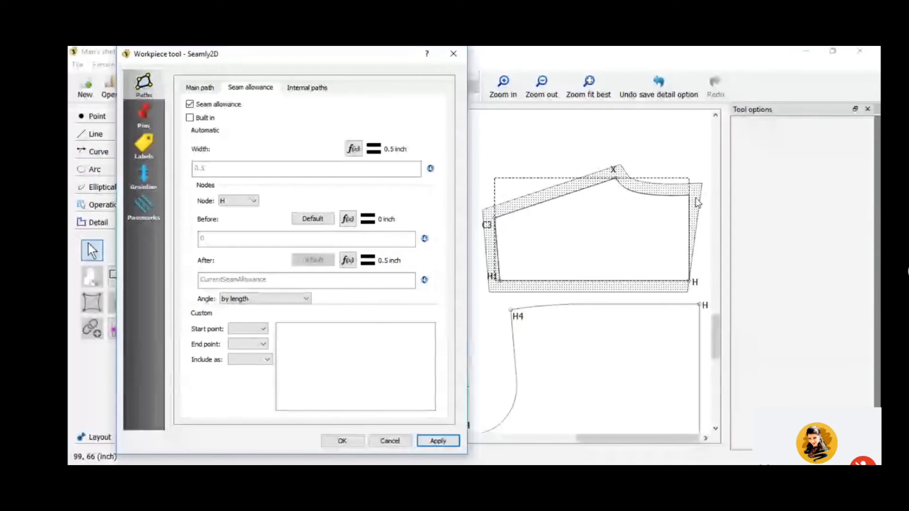
- Check the yoke's node list for the centre-back neckline corner and close the piece options
click(246, 201)
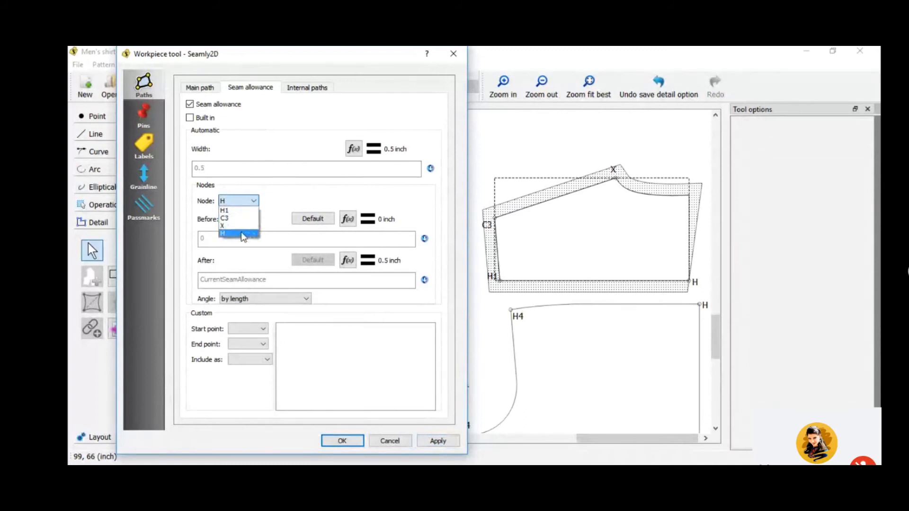
click(702, 198)
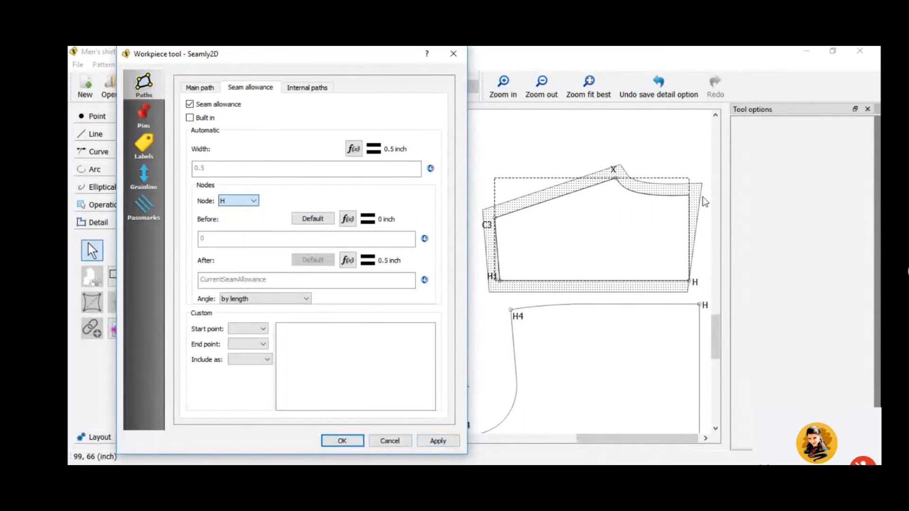
click(453, 54)
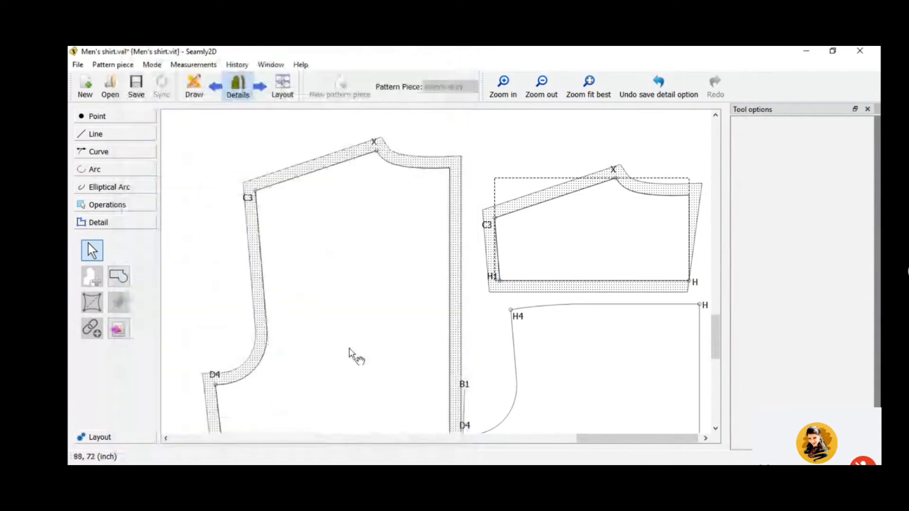
click(192, 94)
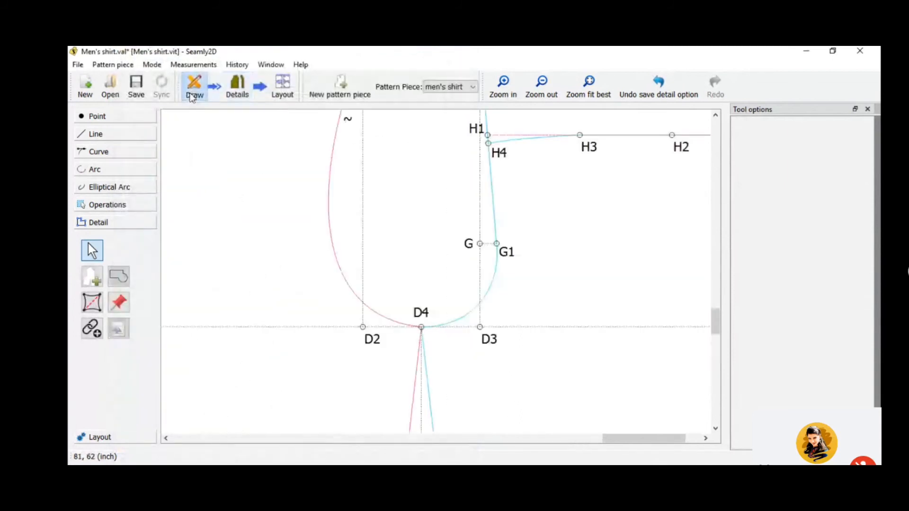
scroll(572, 212, up, 4)
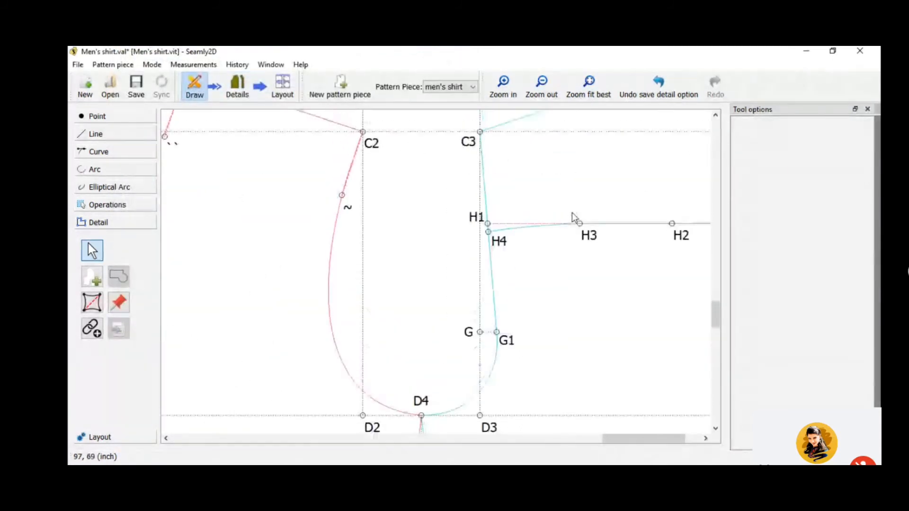
ctrl+scroll(572, 212, down, 4)
scroll(571, 212, right, 1)
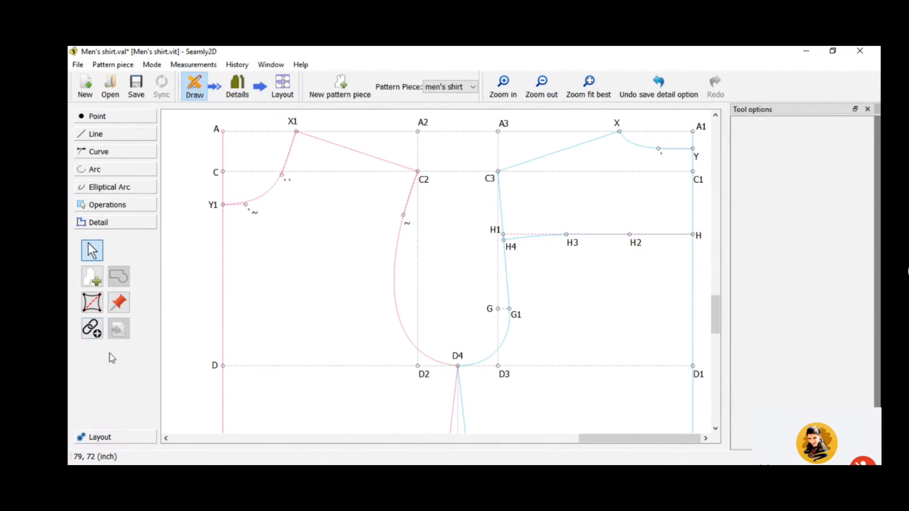
click(94, 329)
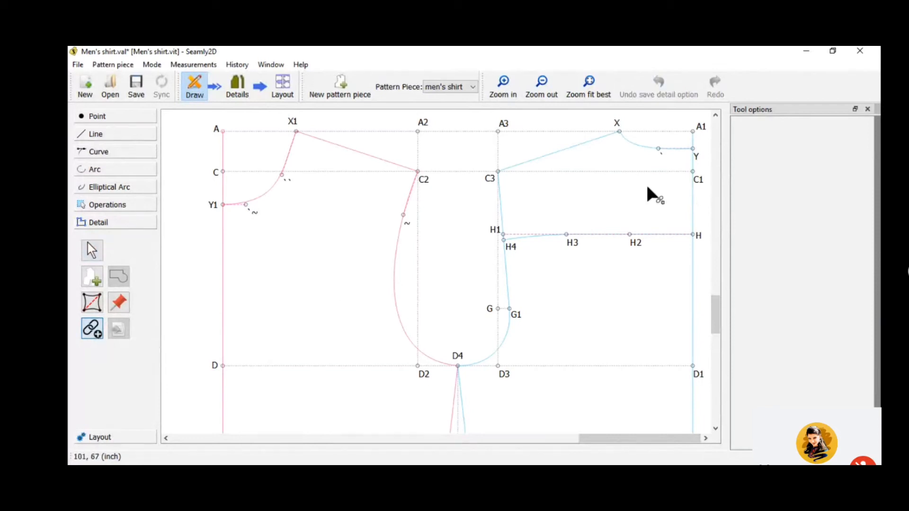
click(694, 153)
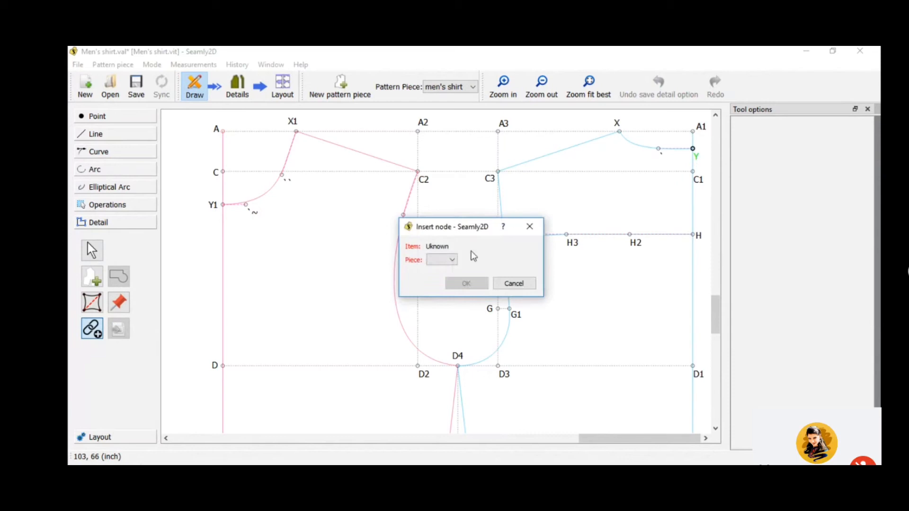
click(452, 261)
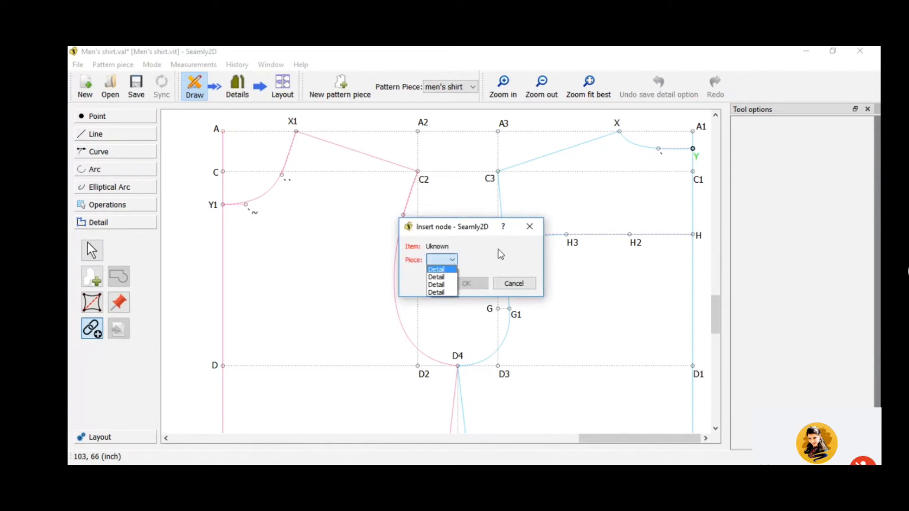
click(554, 255)
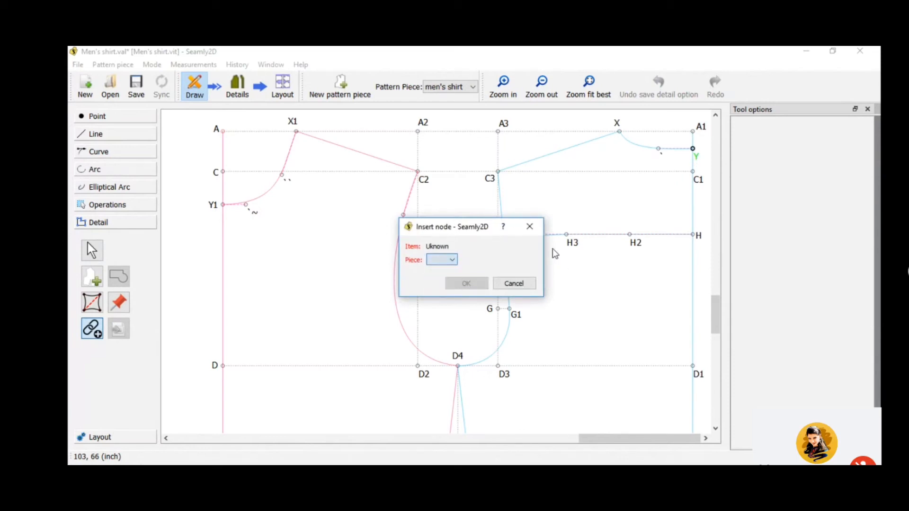
click(531, 228)
click(695, 156)
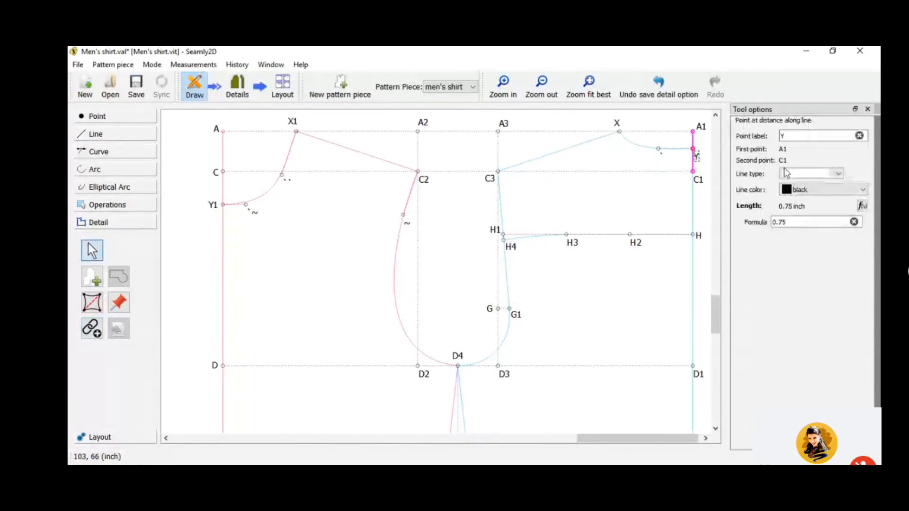
click(702, 164)
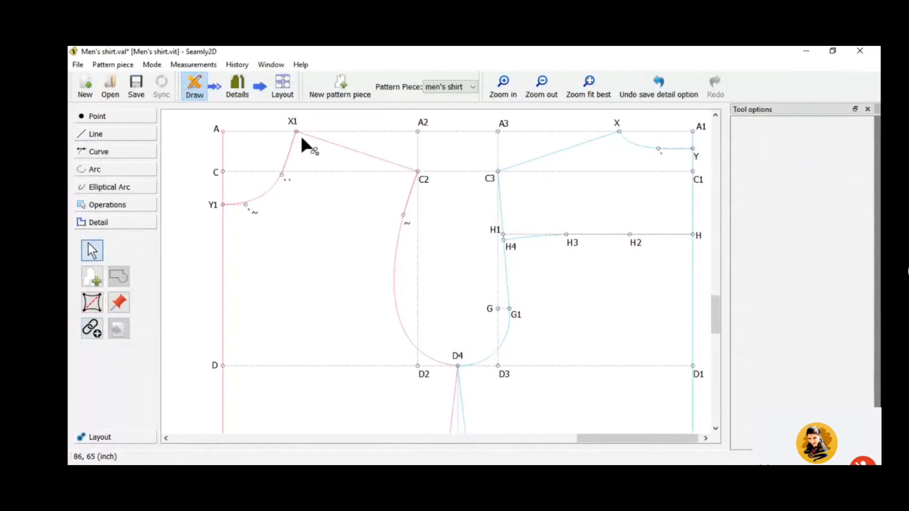
- Return to Details mode and name the yoke piece "Yoke" in its label data
click(242, 92)
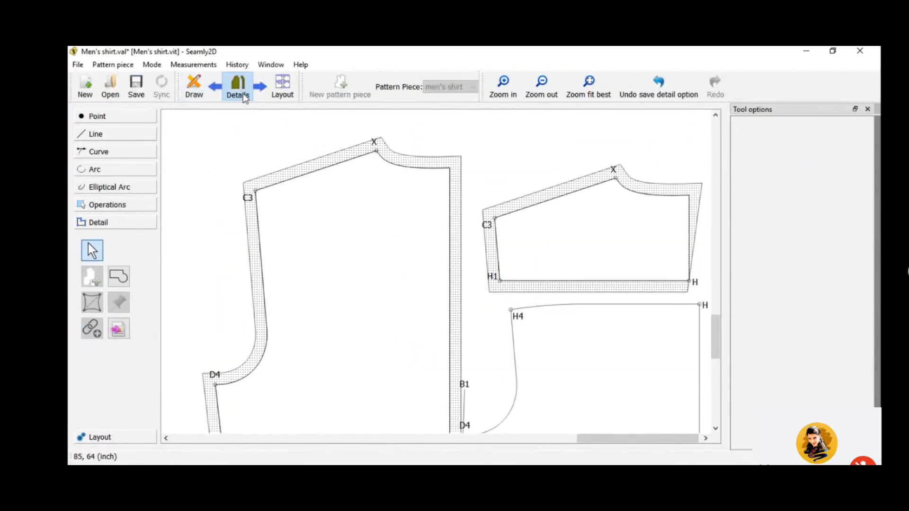
click(578, 232)
right_click(578, 229)
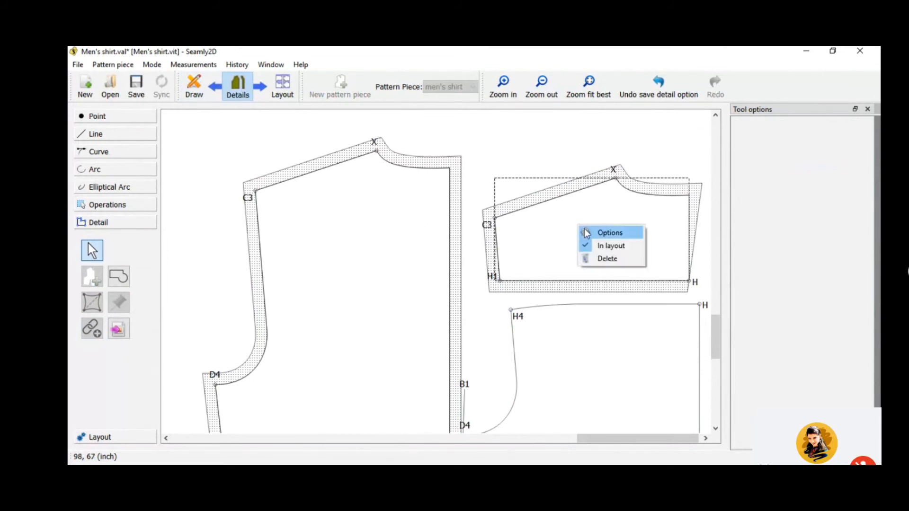
click(609, 233)
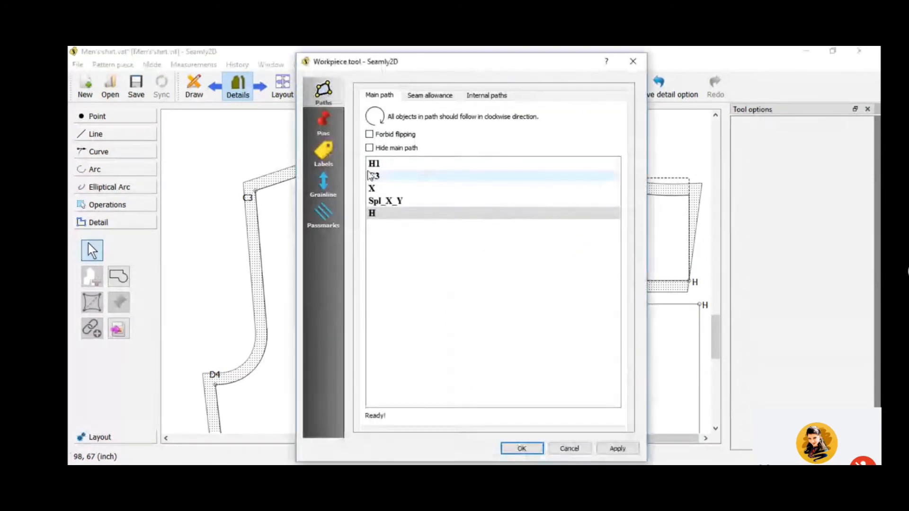
click(323, 152)
double_click(449, 159)
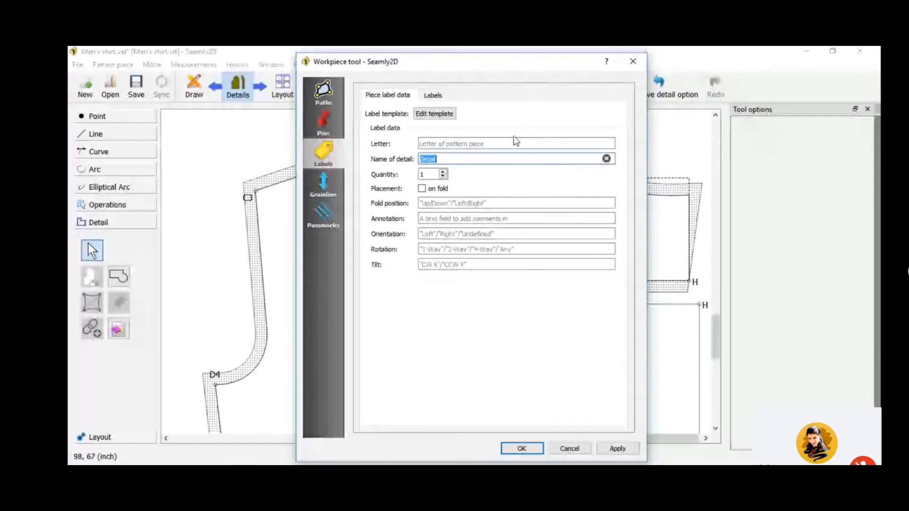
text(Yoke)
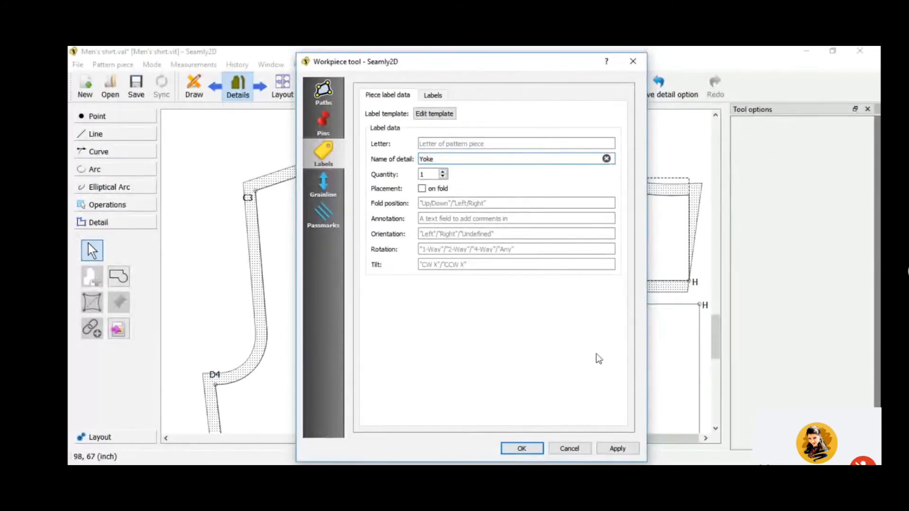
key(Return)
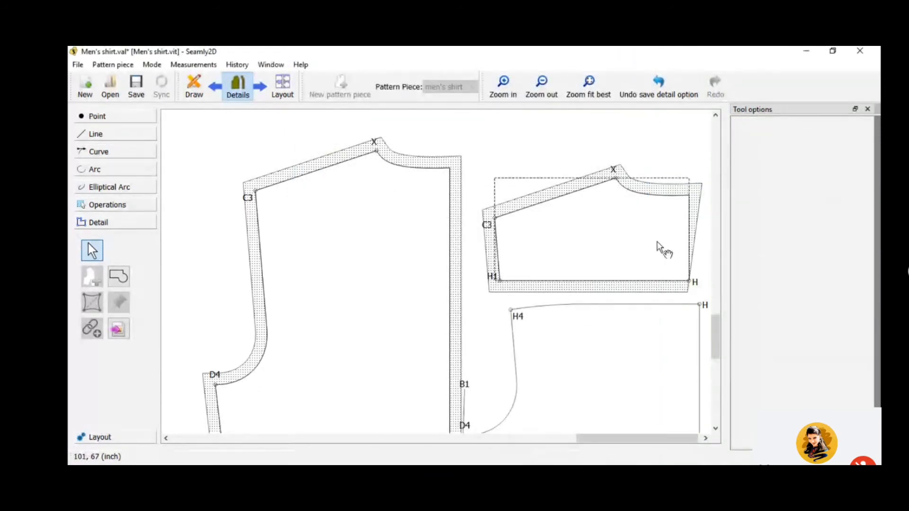
- Display the list of pattern details together with the tool options beside the drawing
click(868, 109)
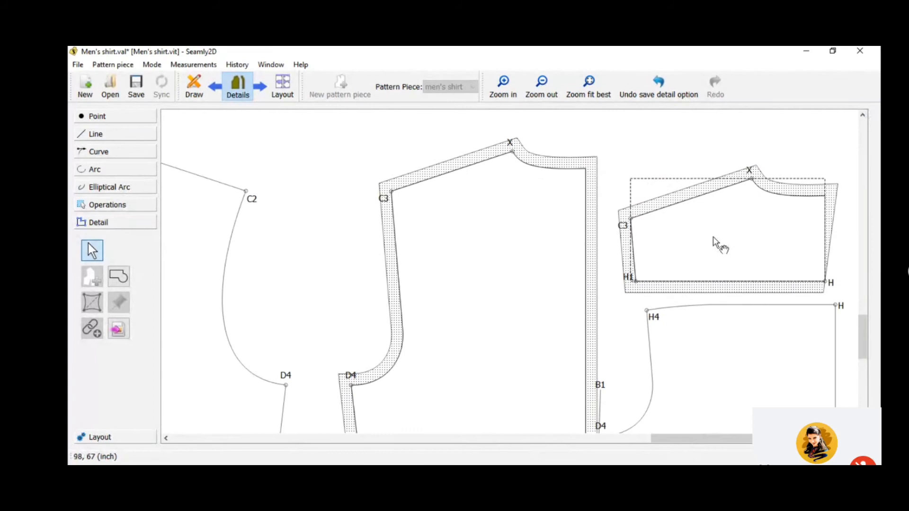
click(127, 65)
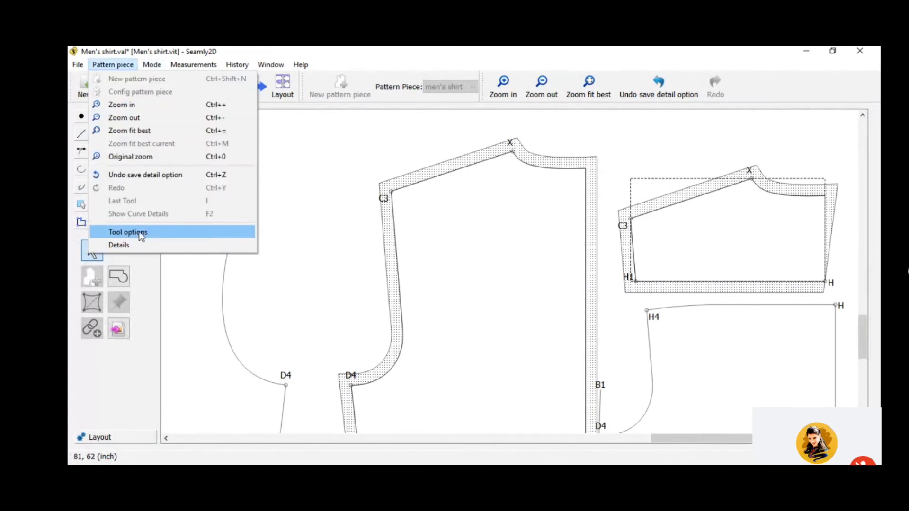
click(141, 232)
click(113, 68)
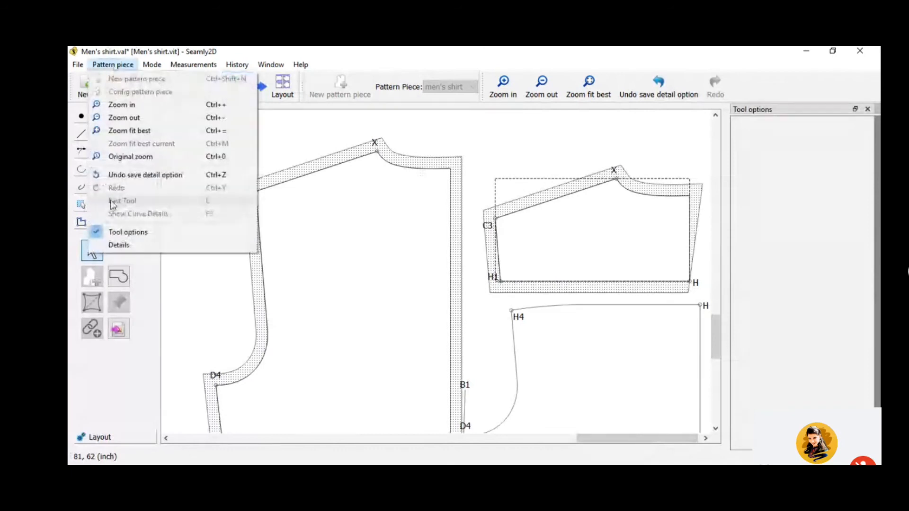
click(116, 246)
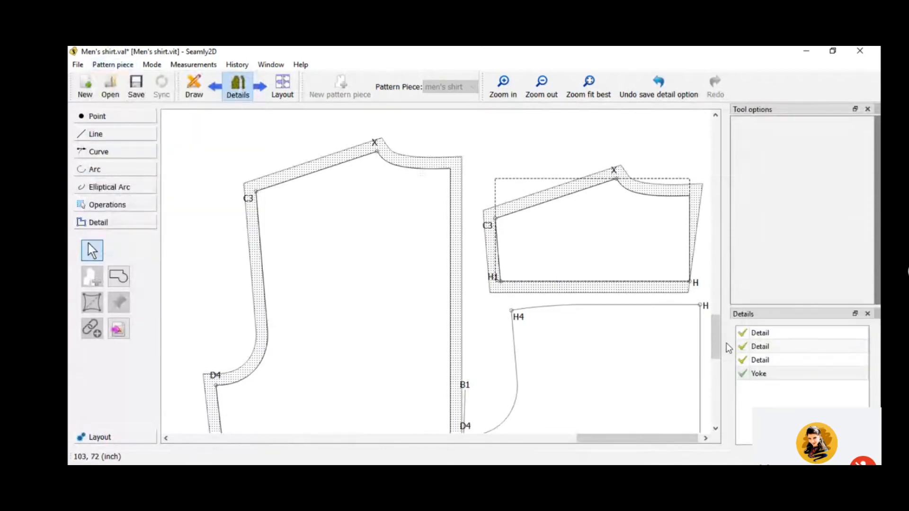
- Compare the entries in the details list with the yoke, lower back and full back pieces
click(781, 375)
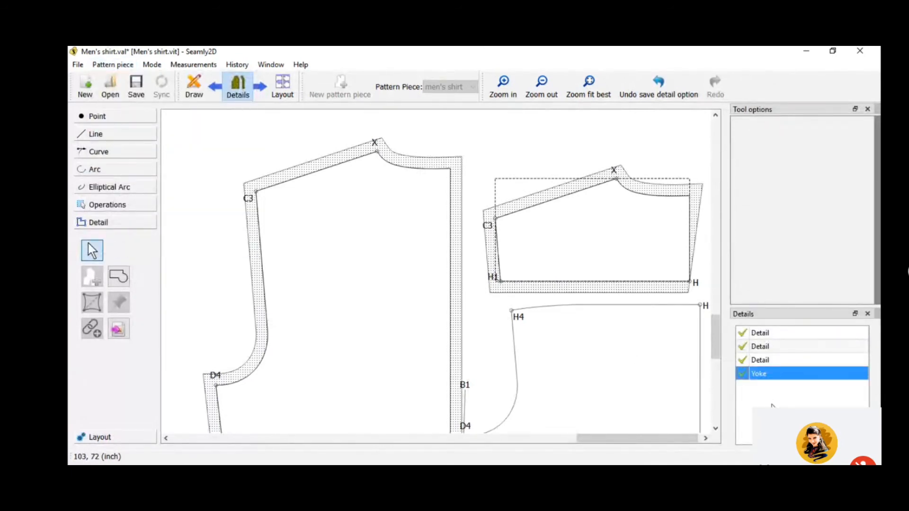
click(629, 379)
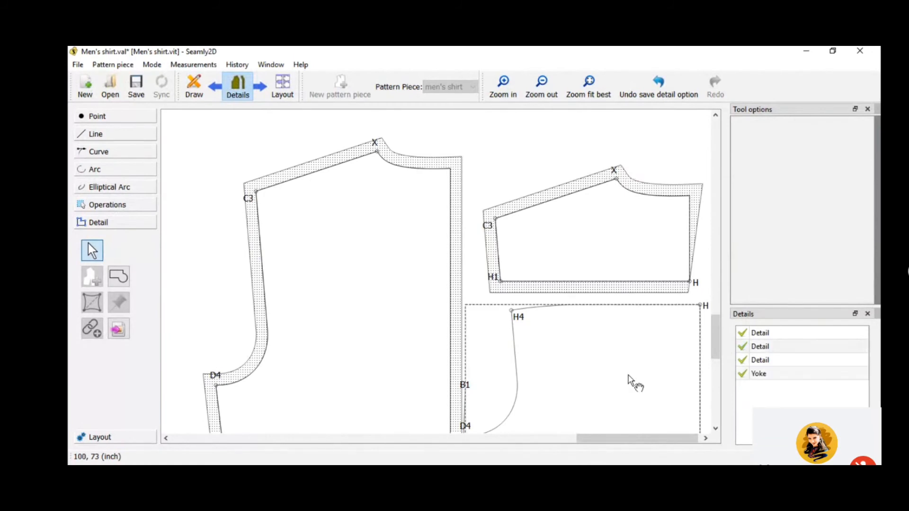
click(597, 232)
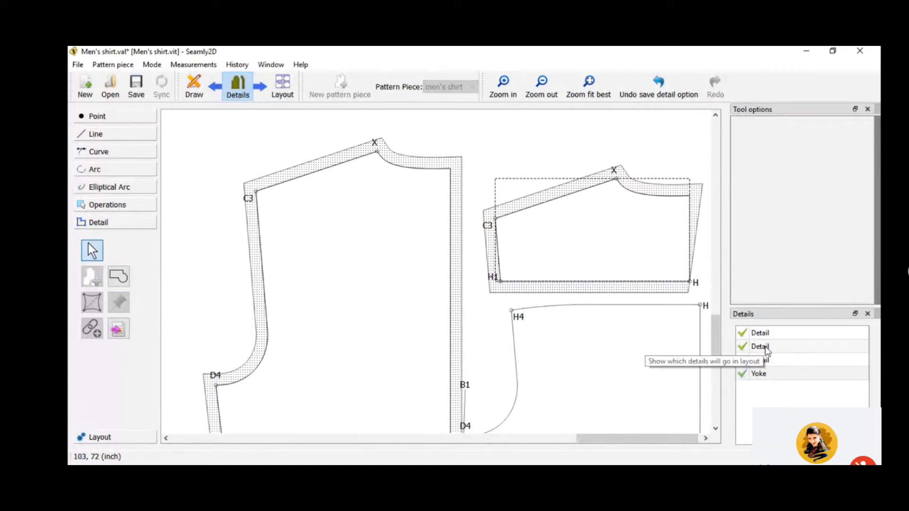
click(443, 280)
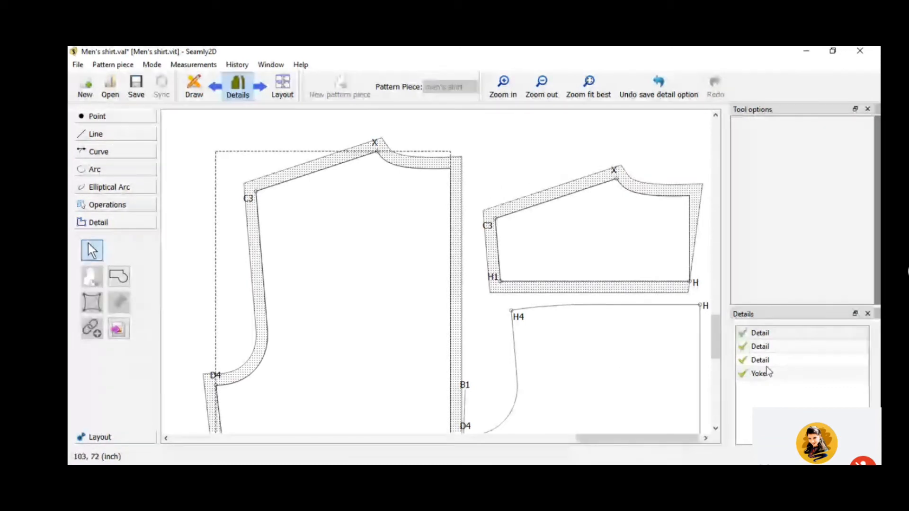
click(756, 375)
click(391, 317)
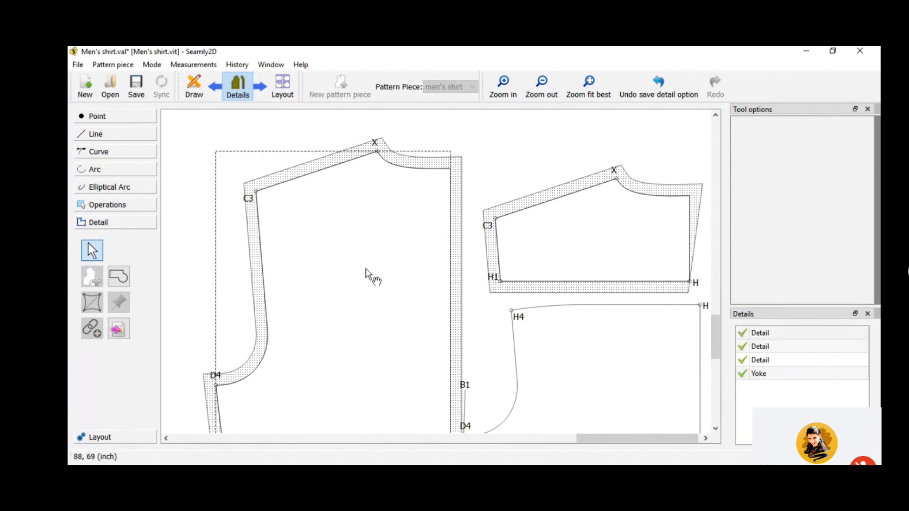
click(611, 368)
click(396, 341)
right_click(799, 333)
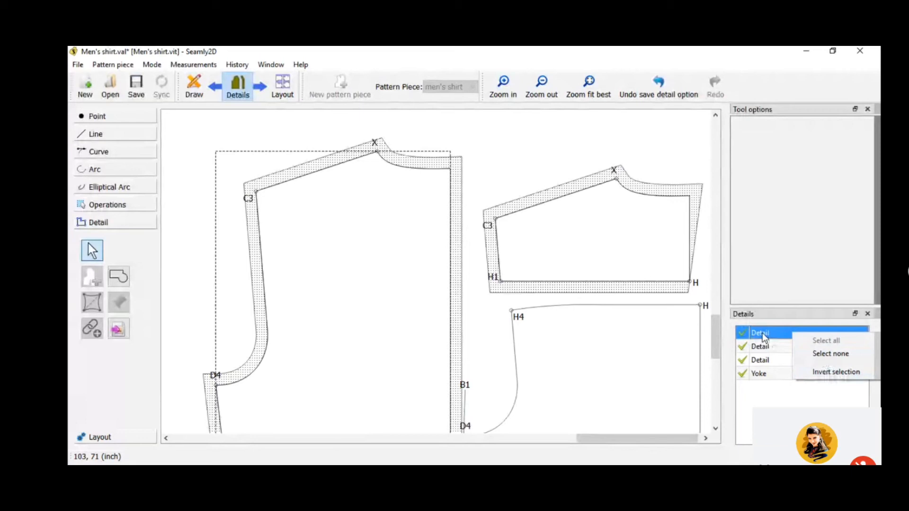
- Open the options of the full back piece and name it "Back full" in its label data
click(392, 278)
double_click(392, 278)
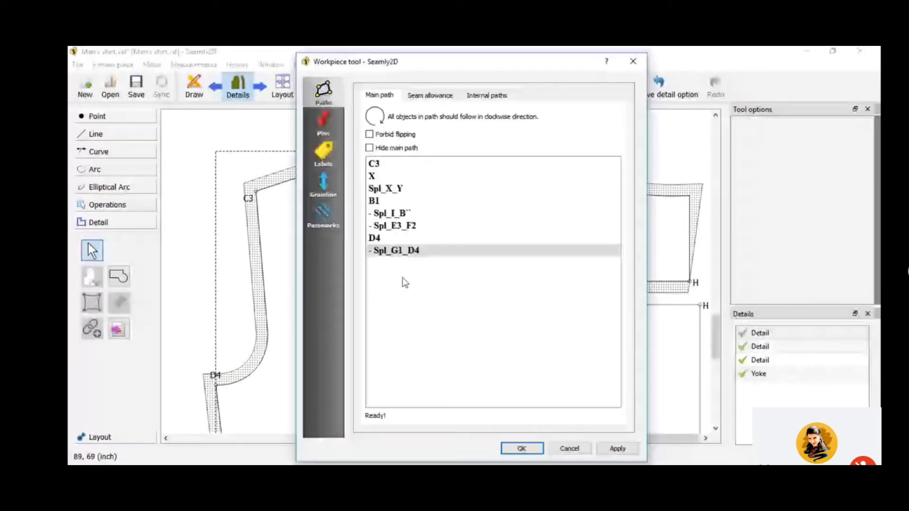
click(319, 161)
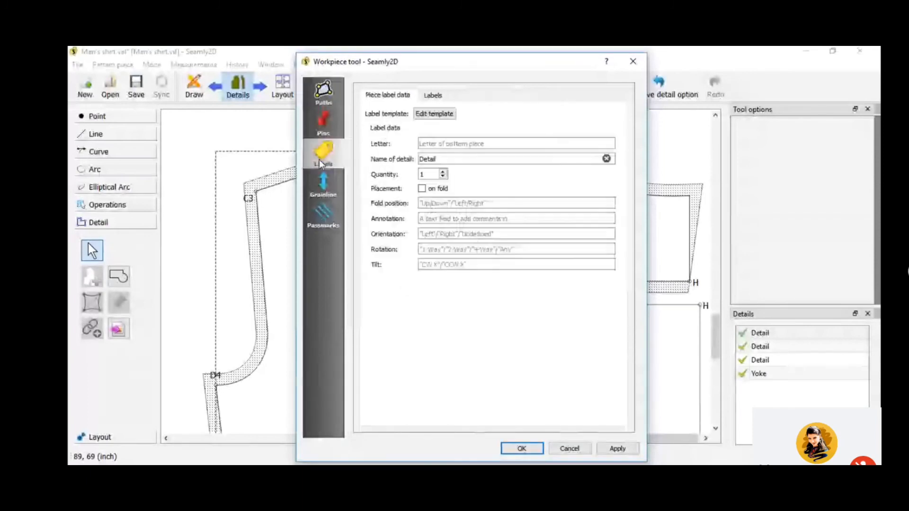
double_click(435, 160)
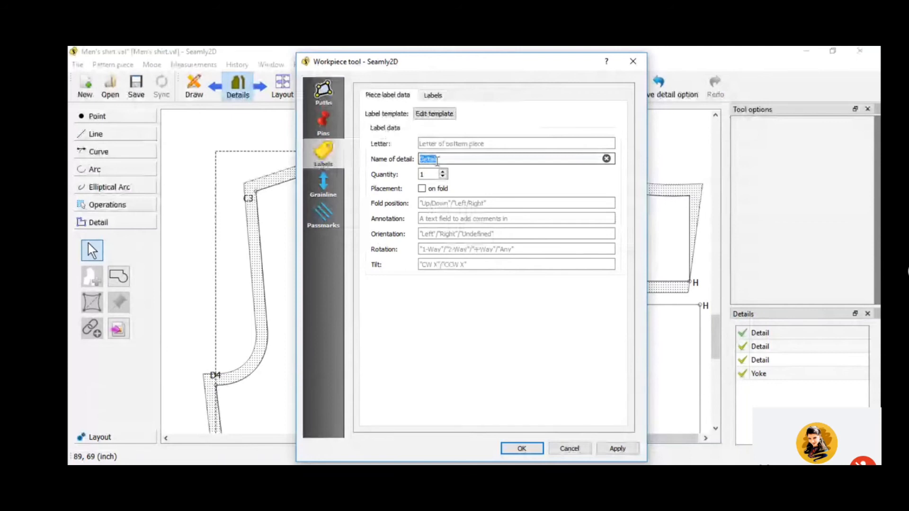
text(Back full)
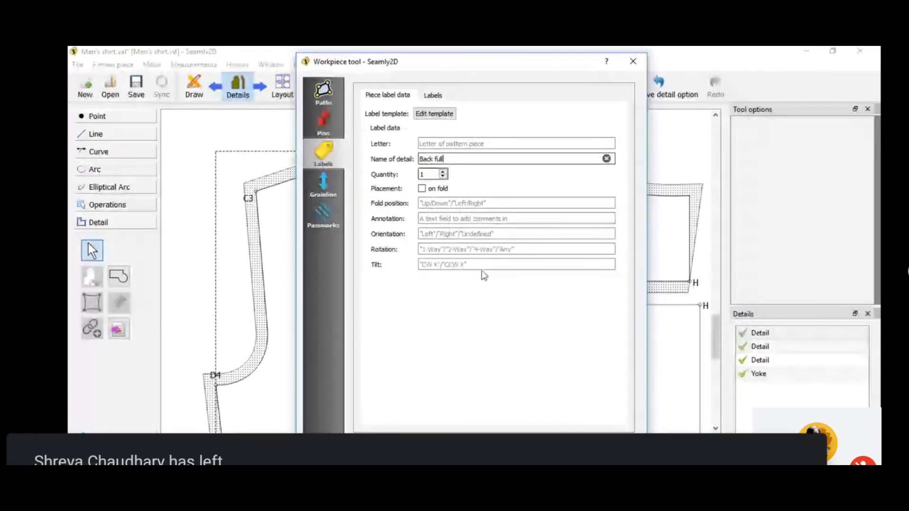
click(522, 449)
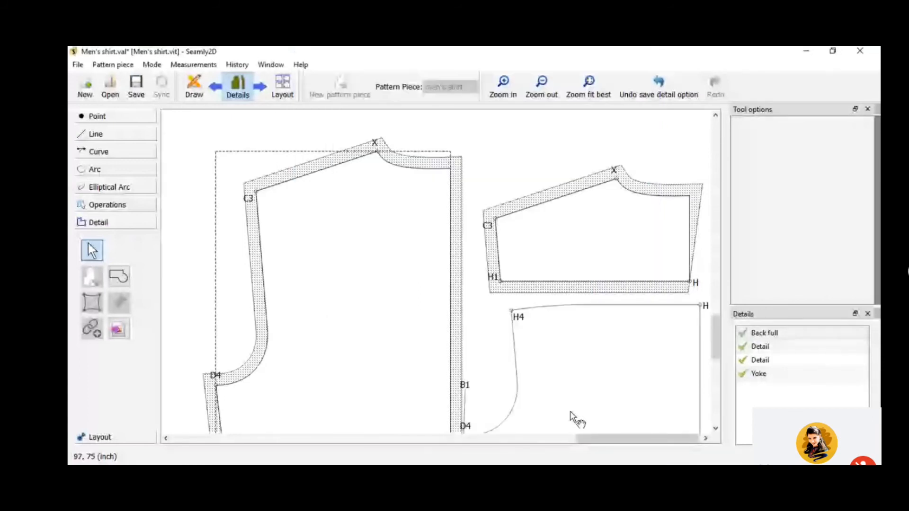
- Try to insert neckline node Y from the draft into the Yoke piece
click(598, 244)
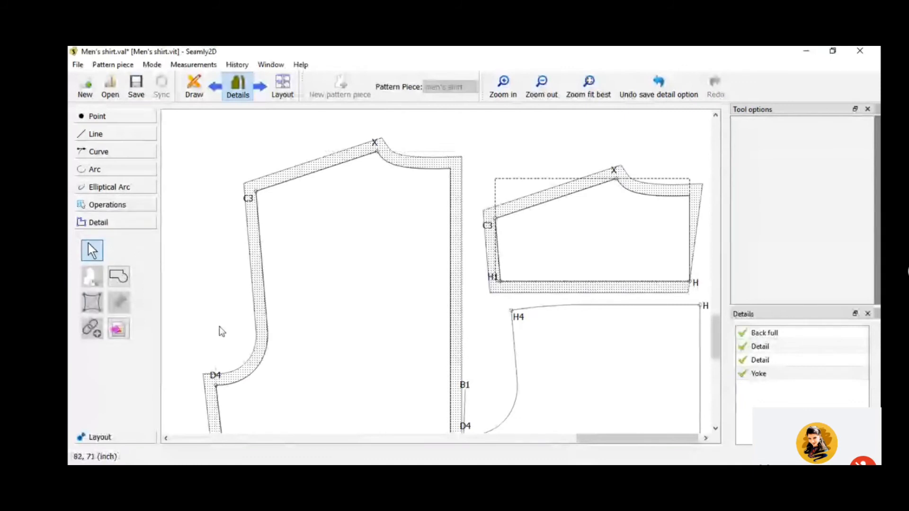
click(194, 90)
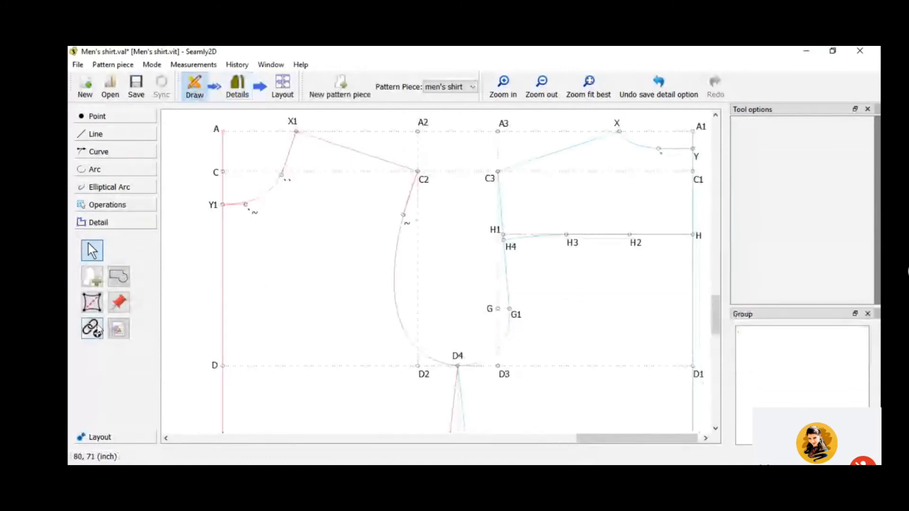
click(697, 156)
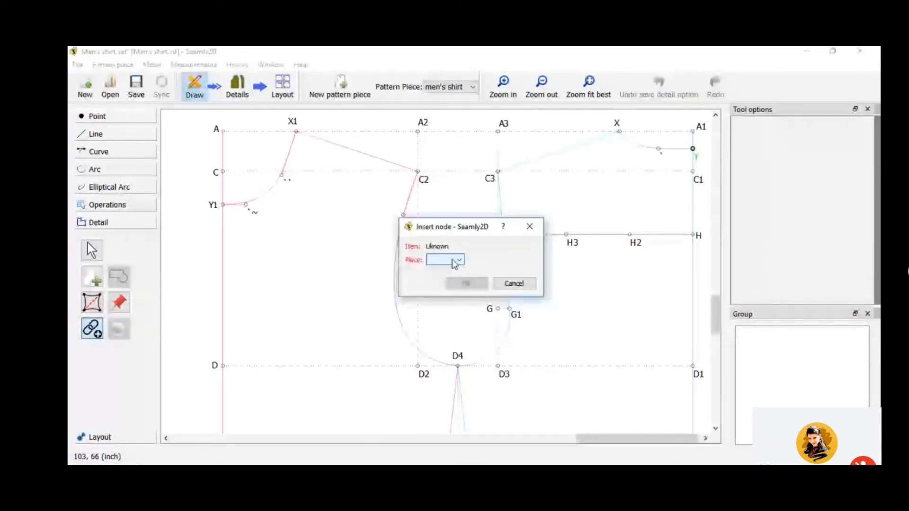
click(454, 262)
click(451, 287)
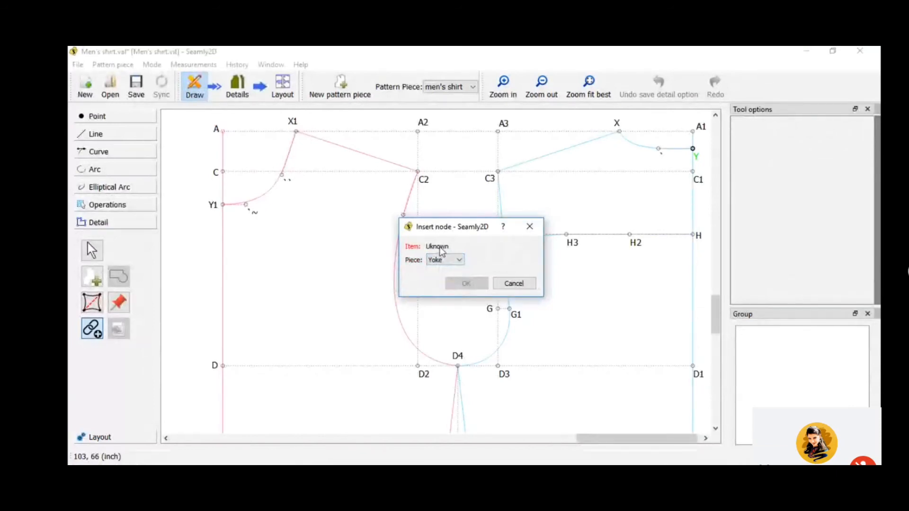
click(529, 226)
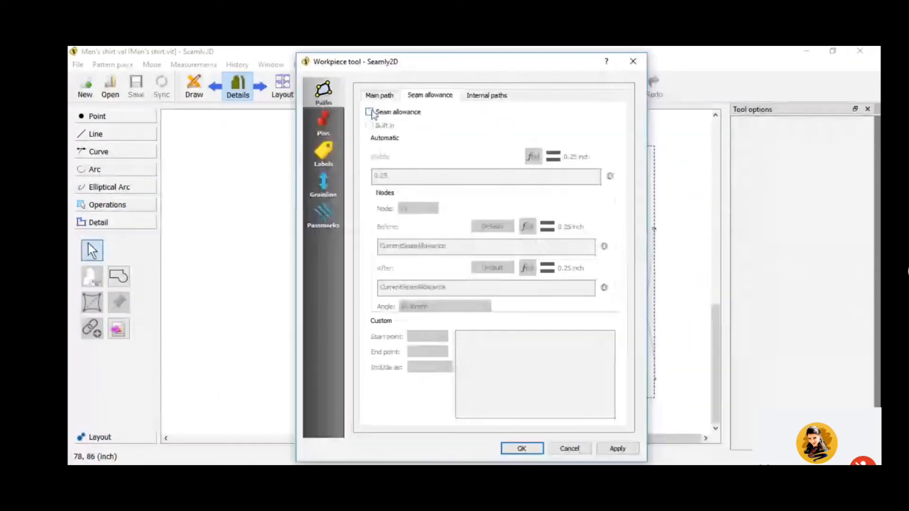
- Enable the seam allowance on the front piece with an automatic width of 0.5 inch
click(369, 112)
double_click(402, 179)
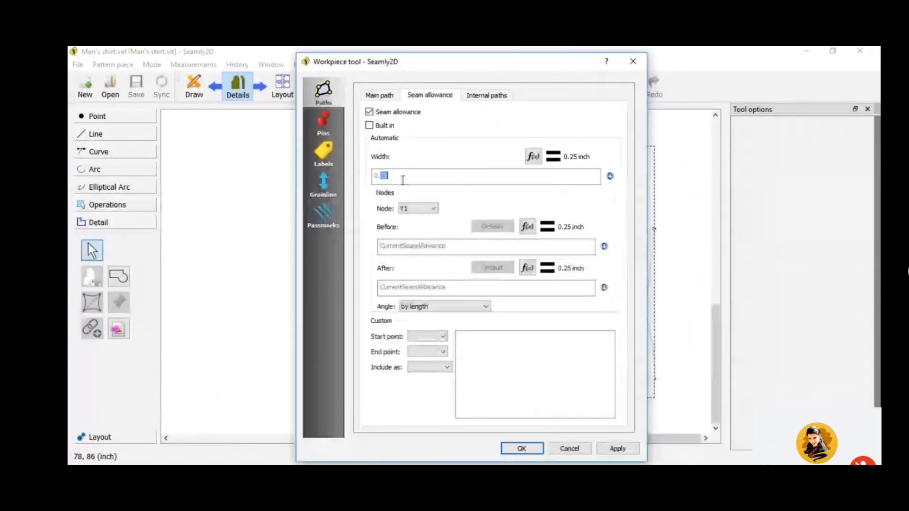
key(BackSpace)
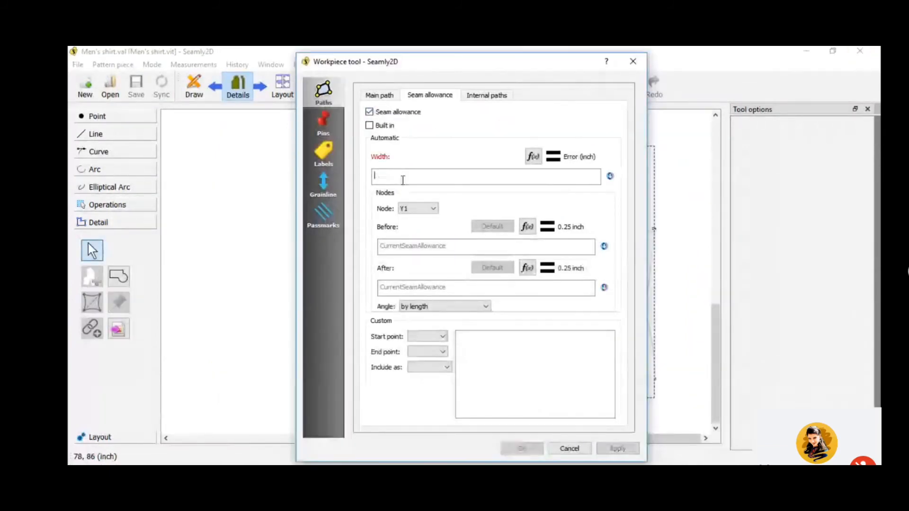
text(5)
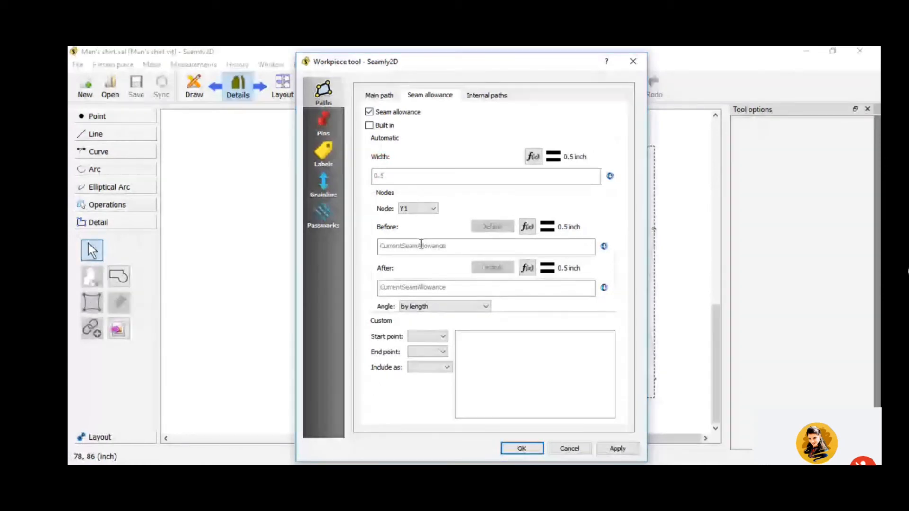
click(605, 449)
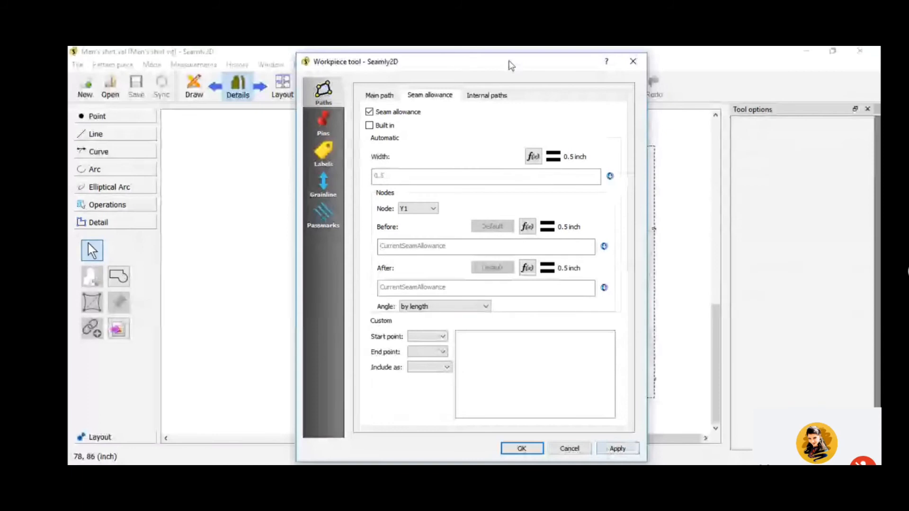
drag(512, 66, 423, 72)
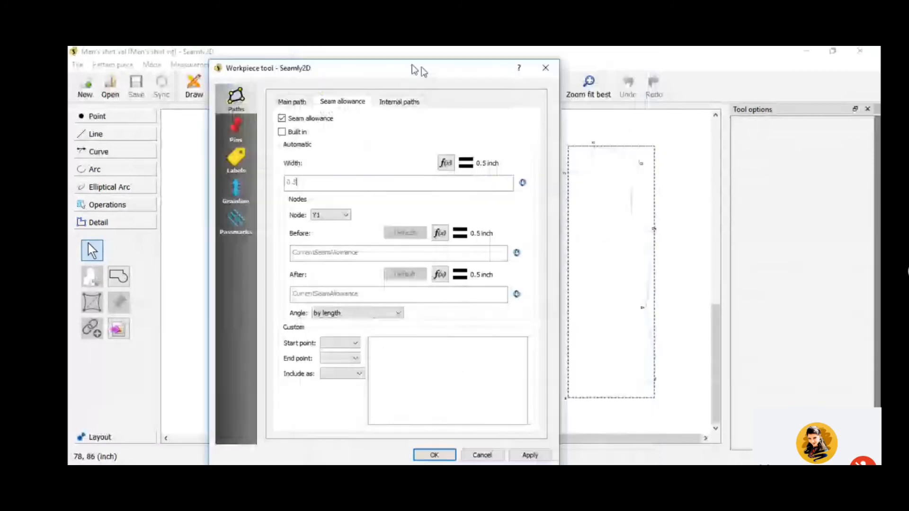
drag(422, 66, 354, 53)
click(477, 443)
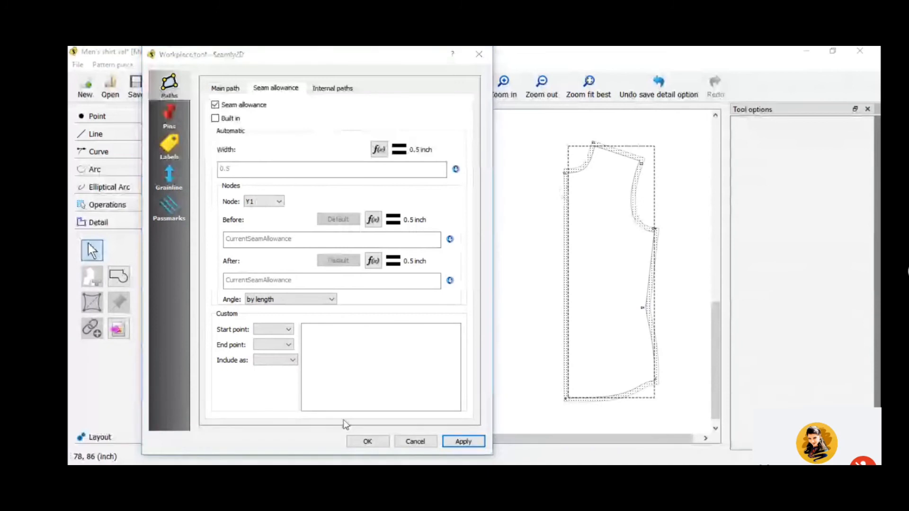
click(367, 441)
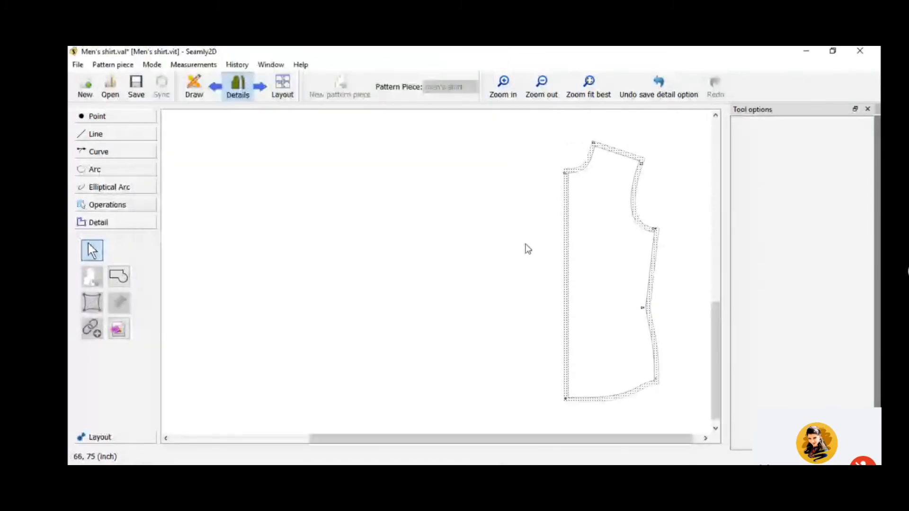
- Reopen the front piece's seam allowance options and apply an allowance of 0 before node Y1
scroll(582, 216, up, 4)
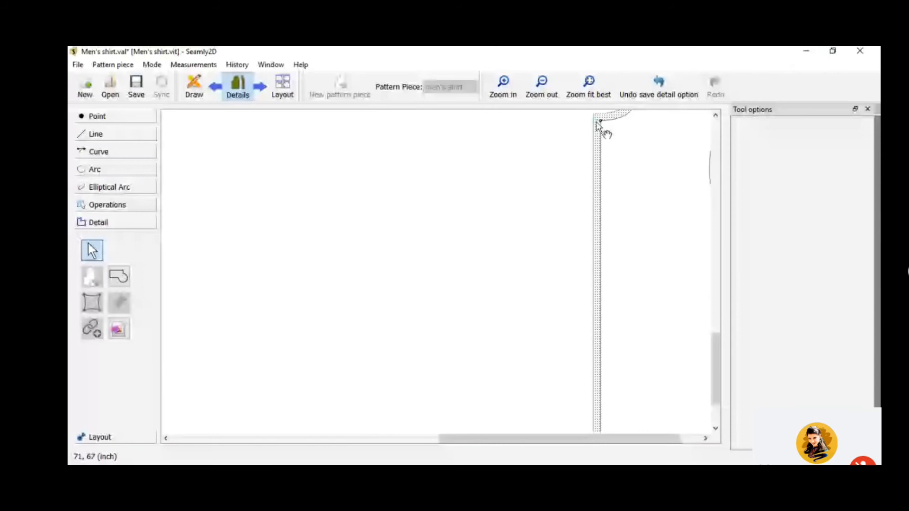
scroll(567, 254, down, 5)
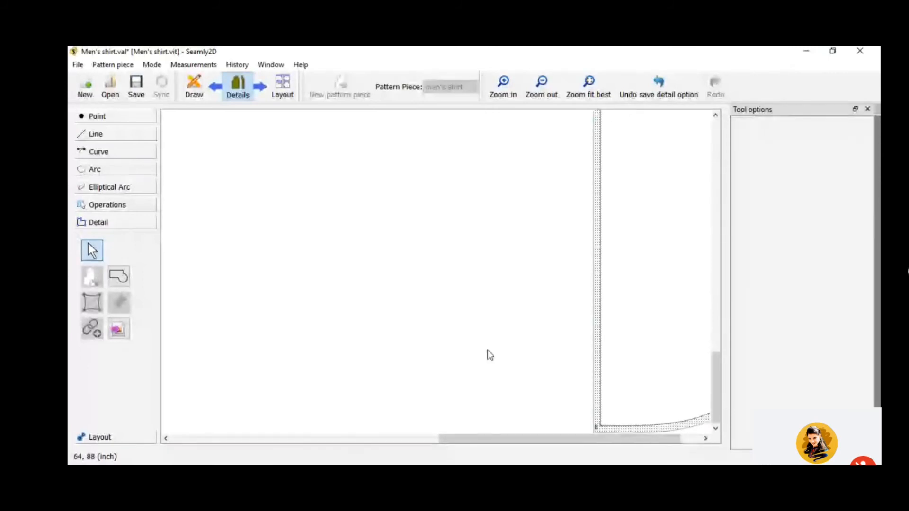
scroll(643, 313, down, 2)
right_click(639, 308)
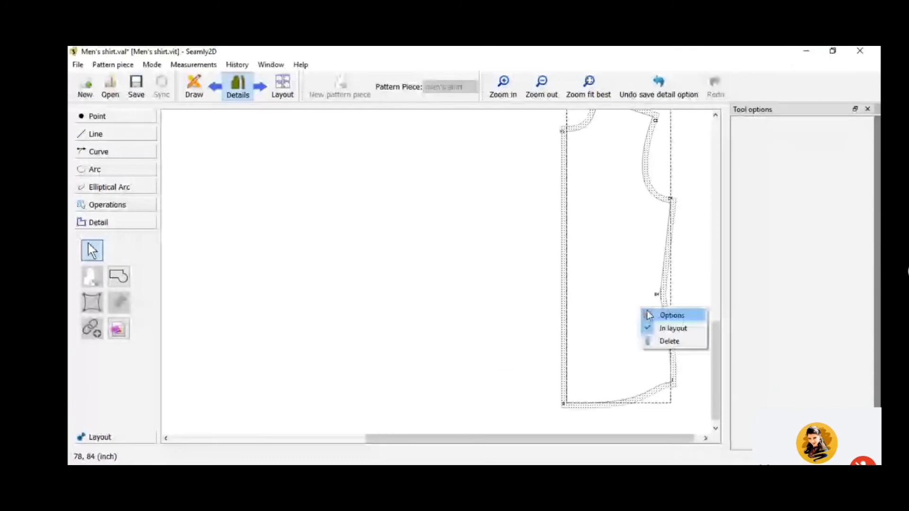
click(648, 314)
click(426, 96)
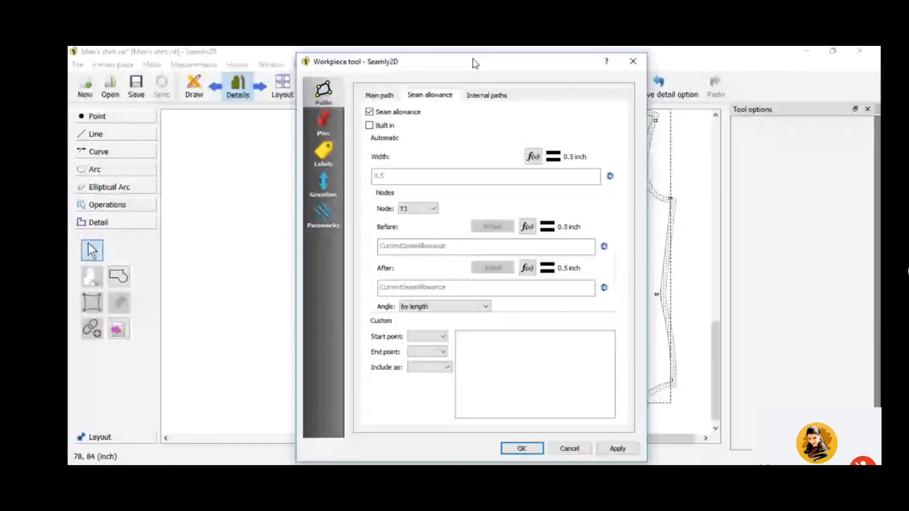
drag(475, 64, 345, 63)
click(287, 208)
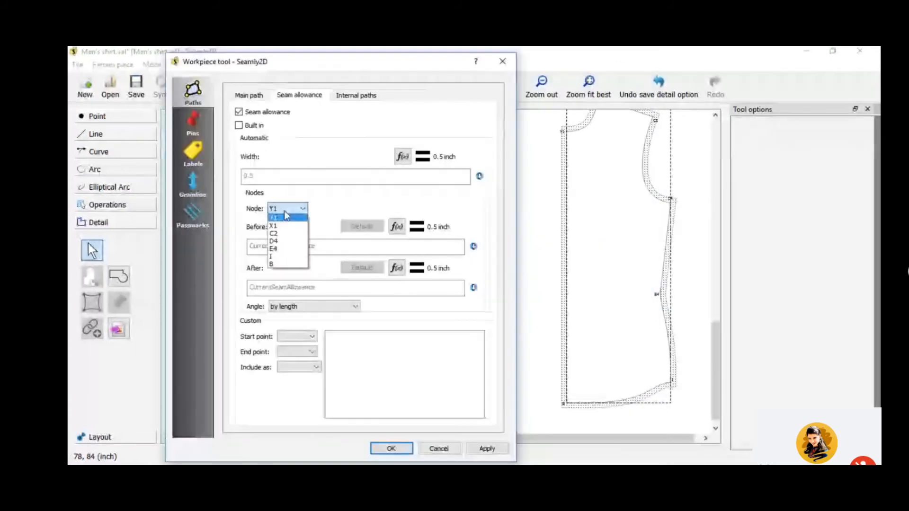
click(286, 221)
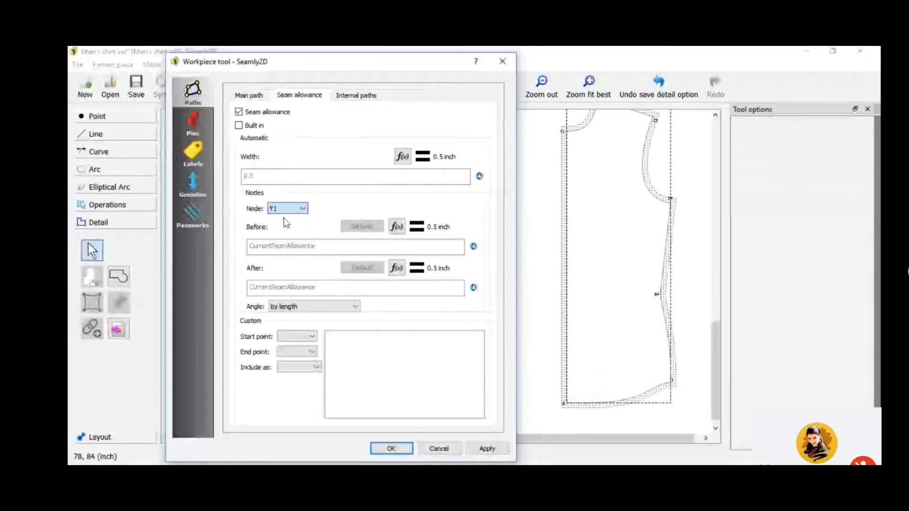
click(315, 247)
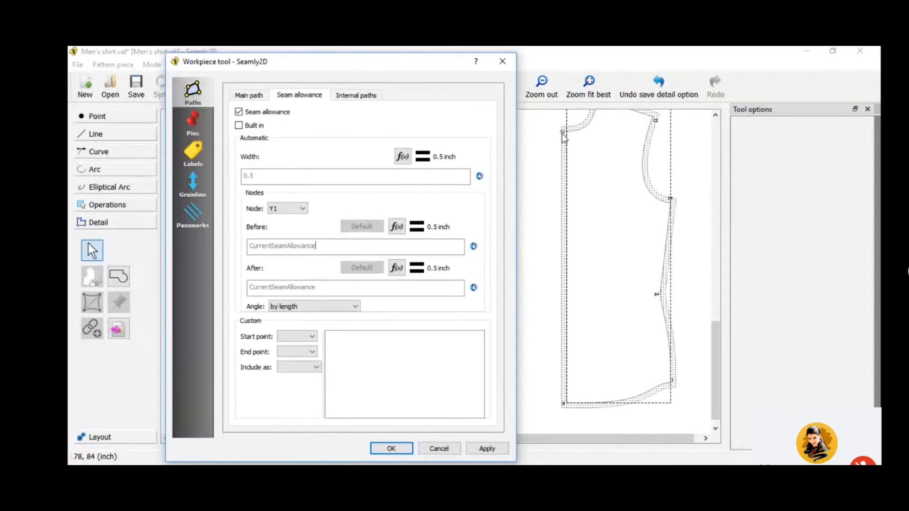
double_click(285, 242)
text(0)
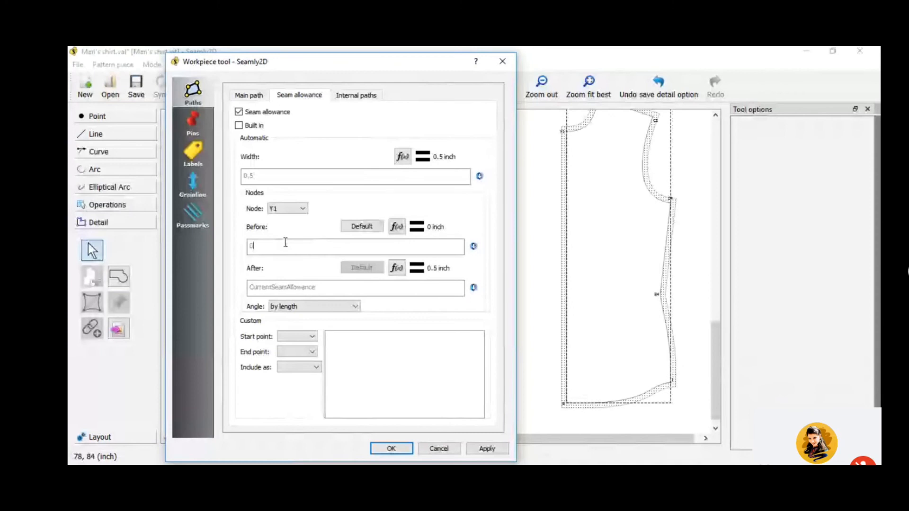
click(476, 450)
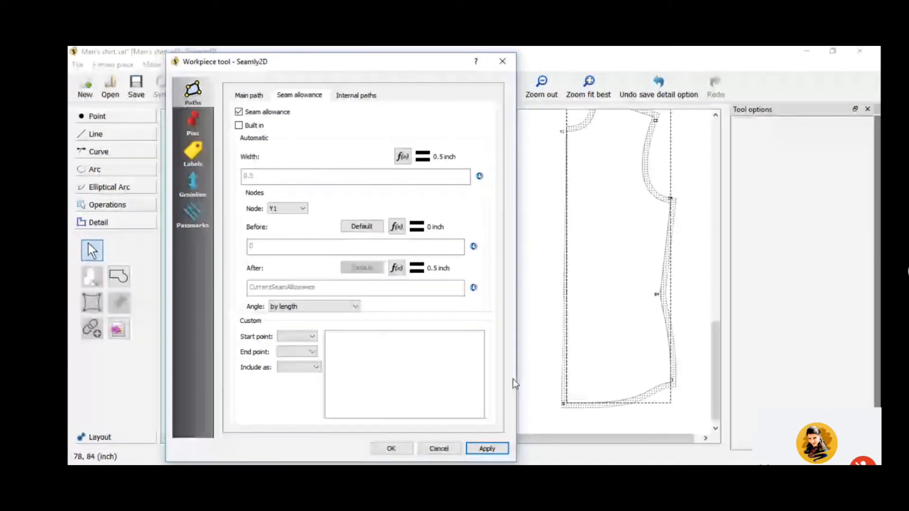
- Apply an allowance of 0 after node B to remove the seam allowance along the center front
click(287, 209)
click(278, 271)
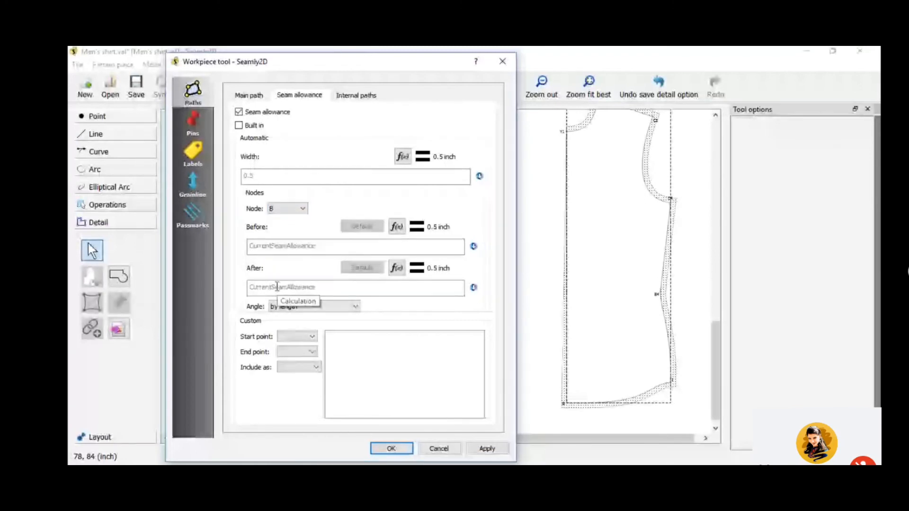
double_click(289, 286)
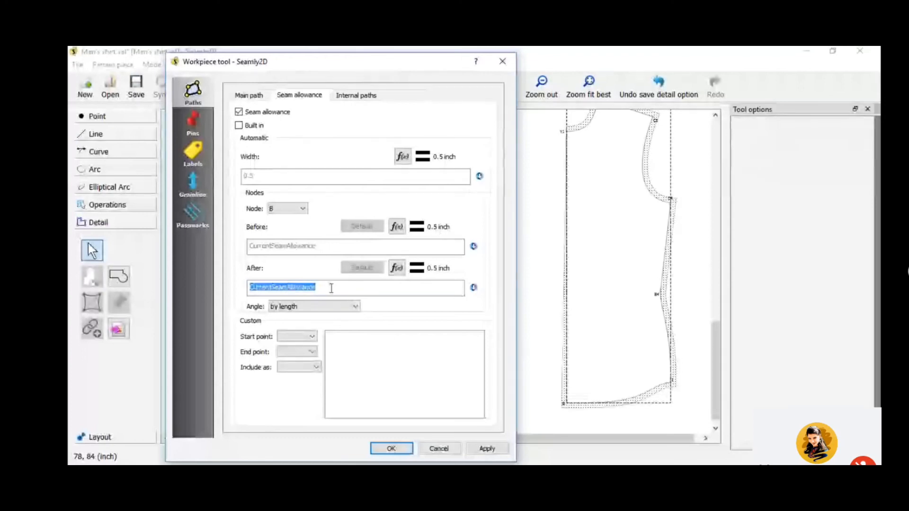
text(0)
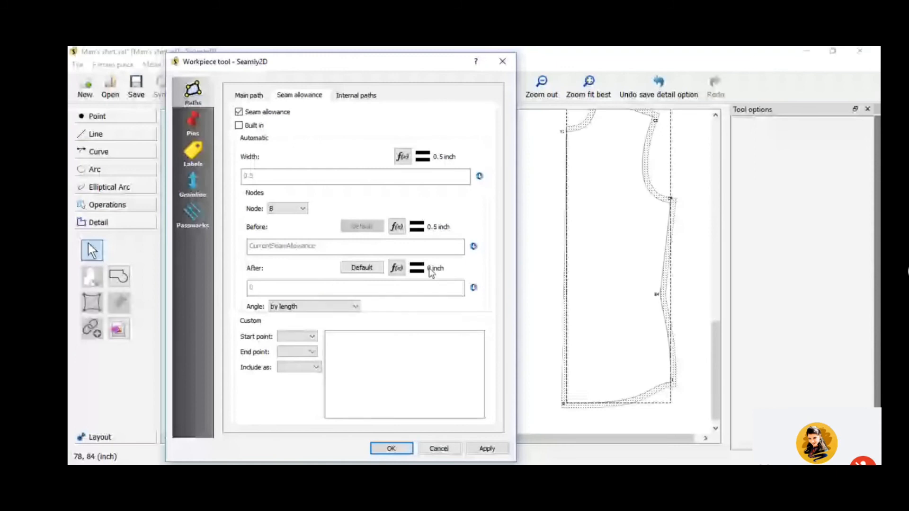
click(495, 447)
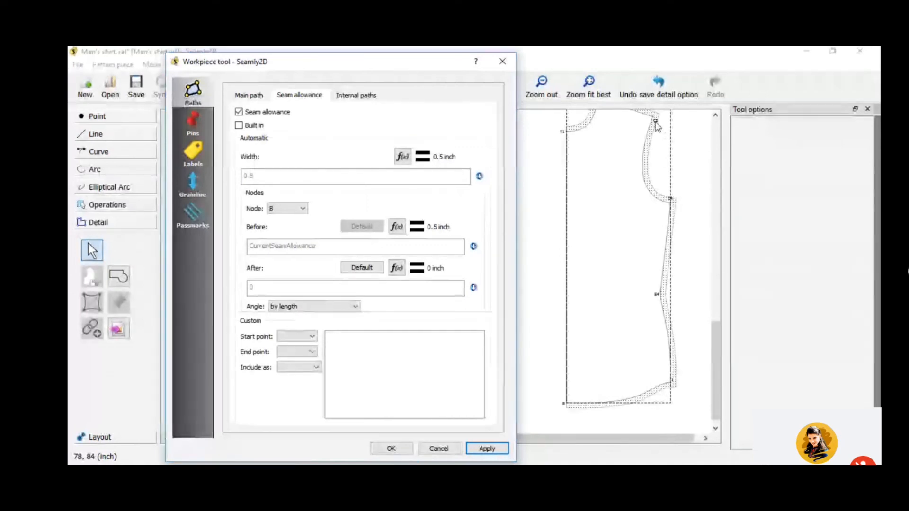
- Apply a seam allowance of 0.25 inch after node C2 at the top of the front armhole
click(294, 209)
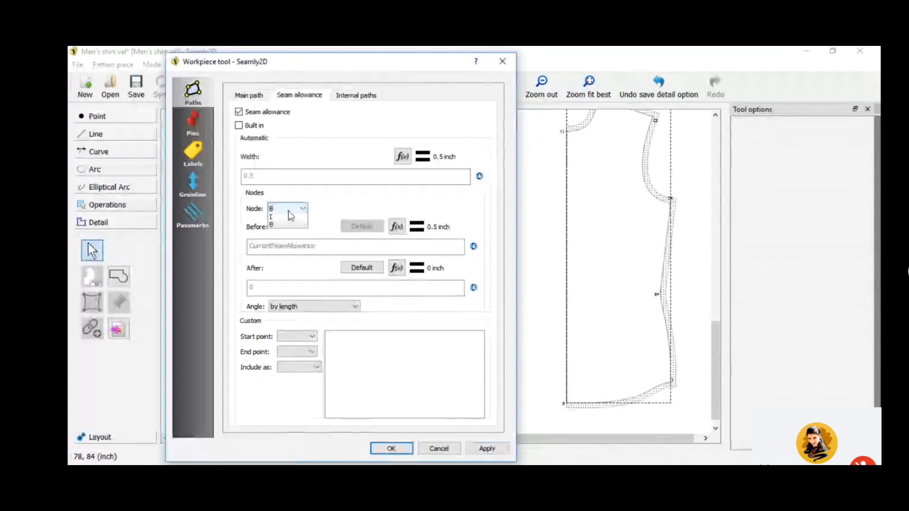
click(288, 211)
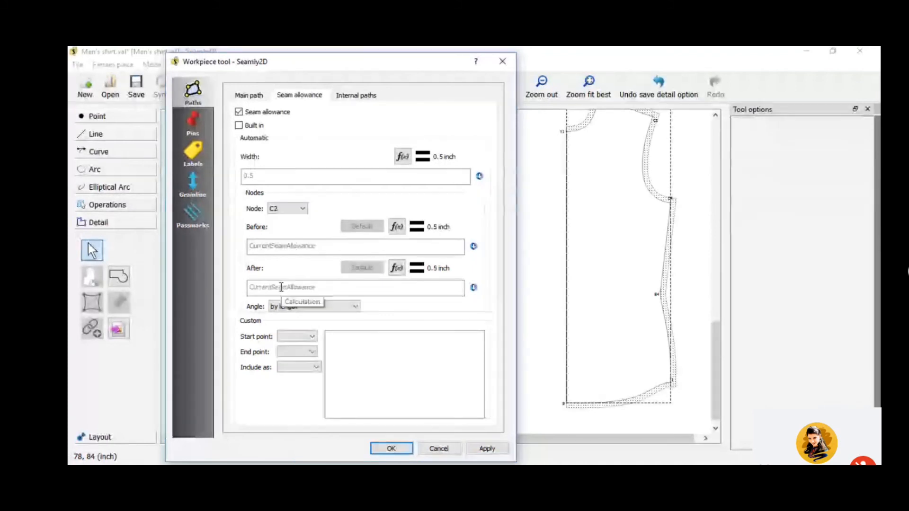
double_click(281, 287)
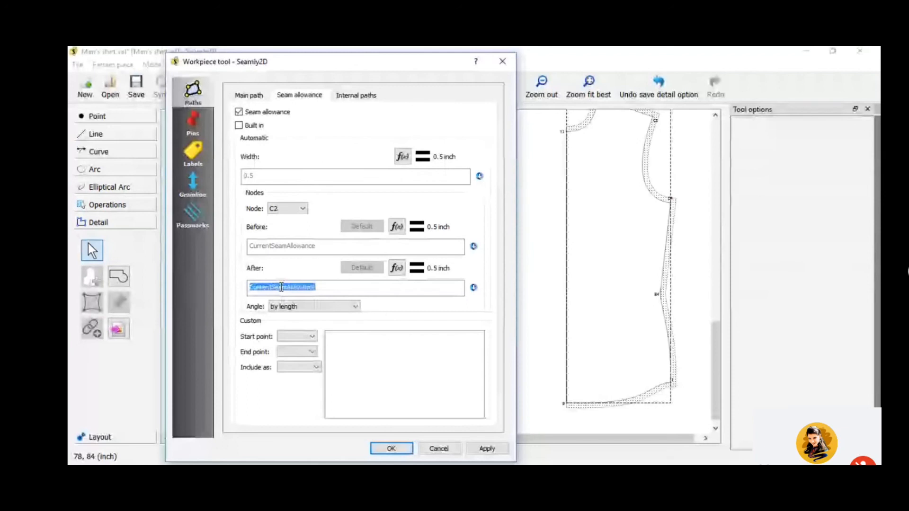
text(0)
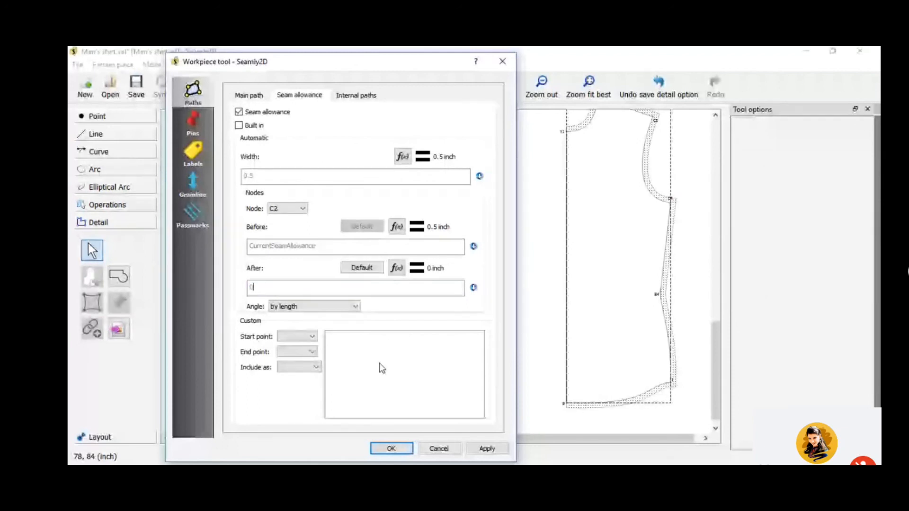
click(492, 450)
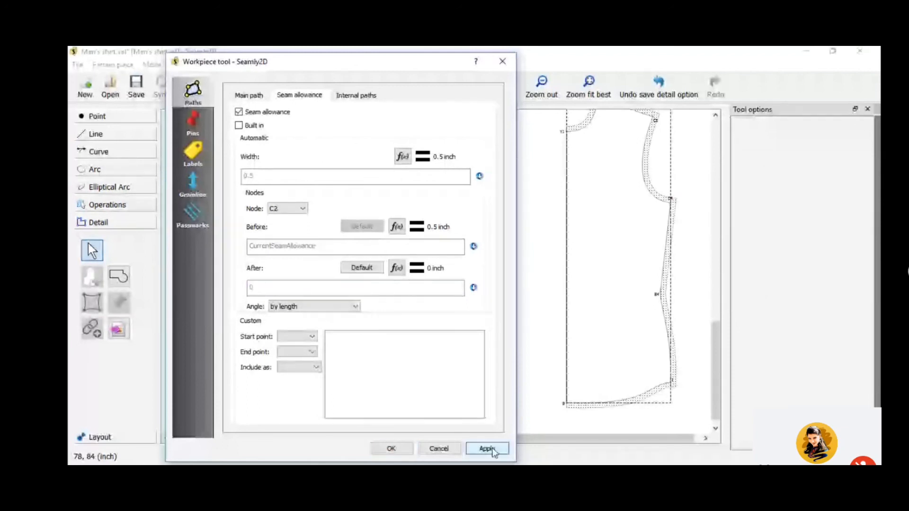
click(285, 293)
text(.25)
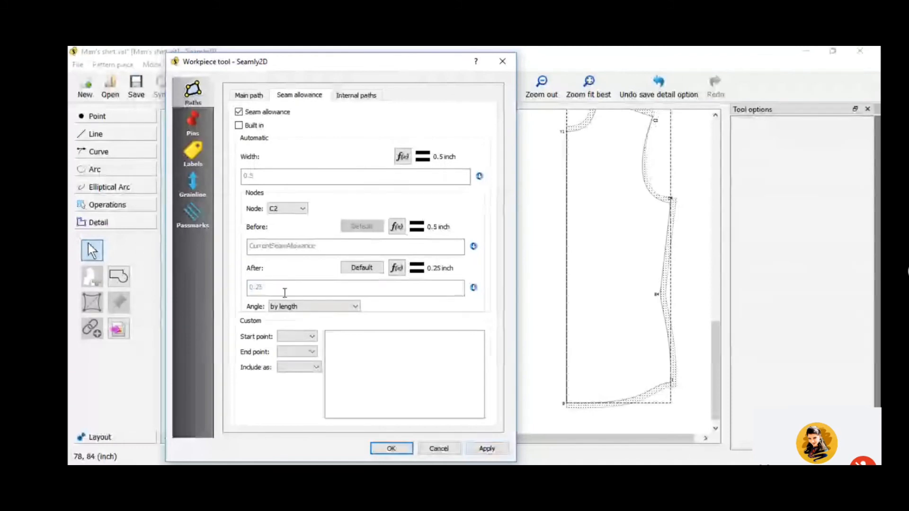
click(479, 445)
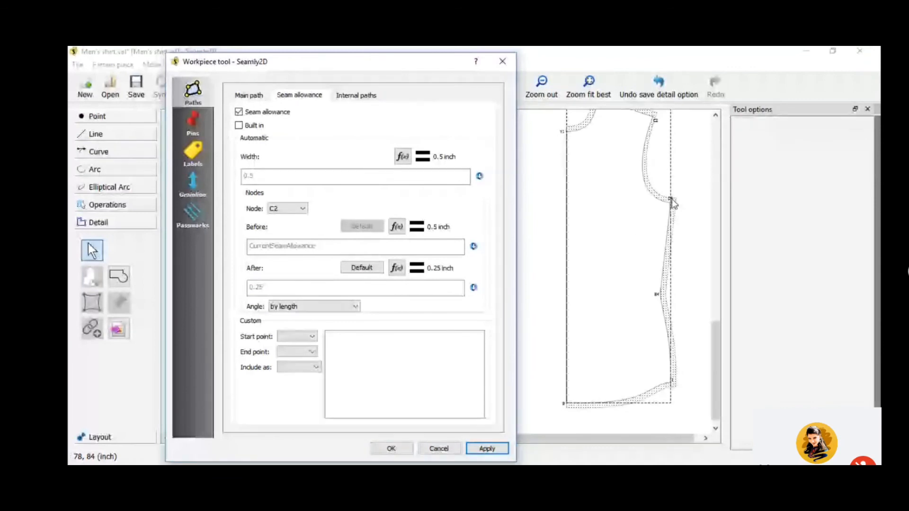
- Compare the seam allowance before node D4 with the one after node C2 on the front armhole
click(287, 208)
click(296, 246)
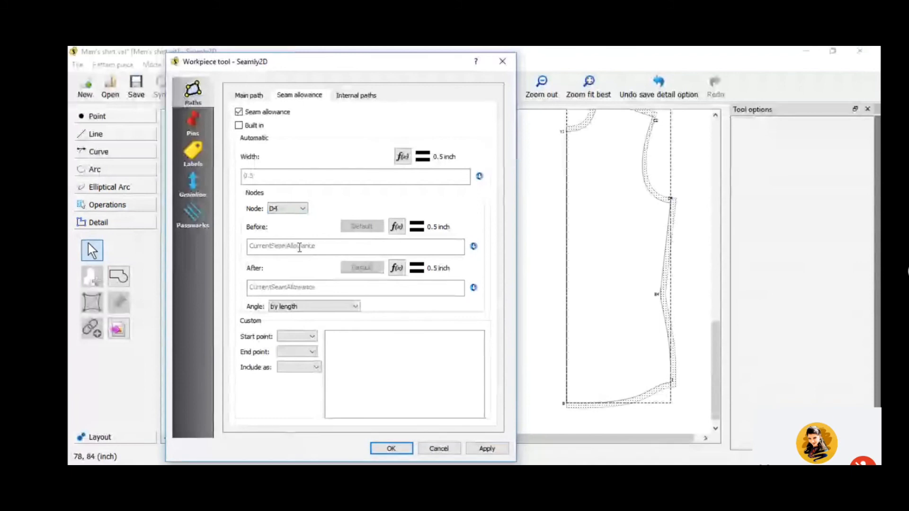
double_click(299, 246)
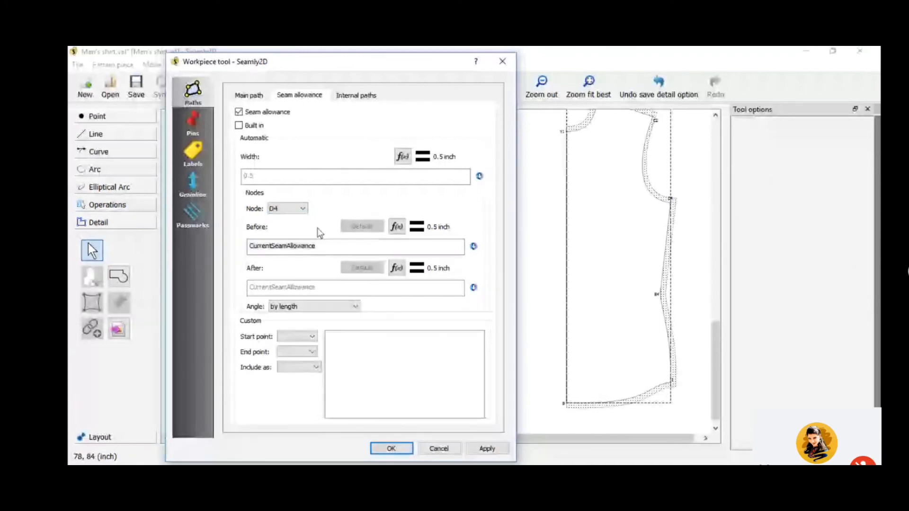
click(288, 209)
click(294, 237)
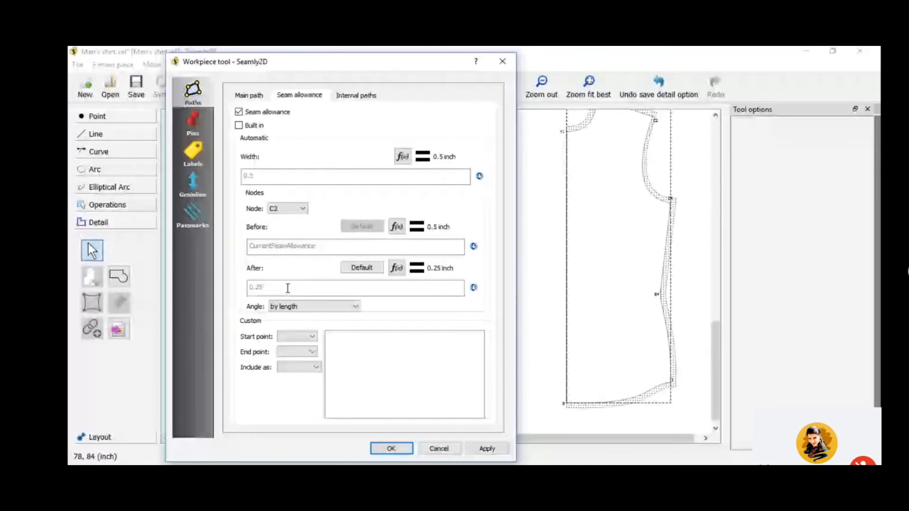
- Apply a seam allowance of 0.25 inch before node D4 on the front armhole and close the piece options
click(288, 288)
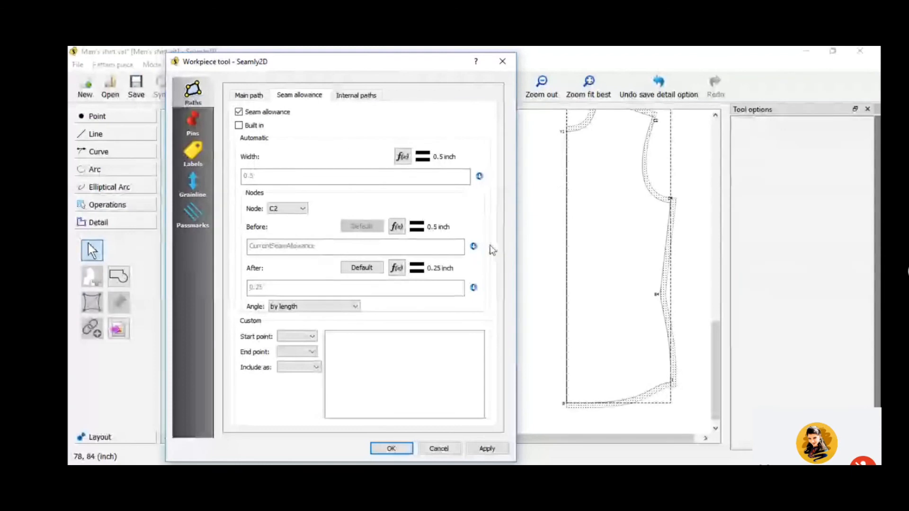
click(315, 246)
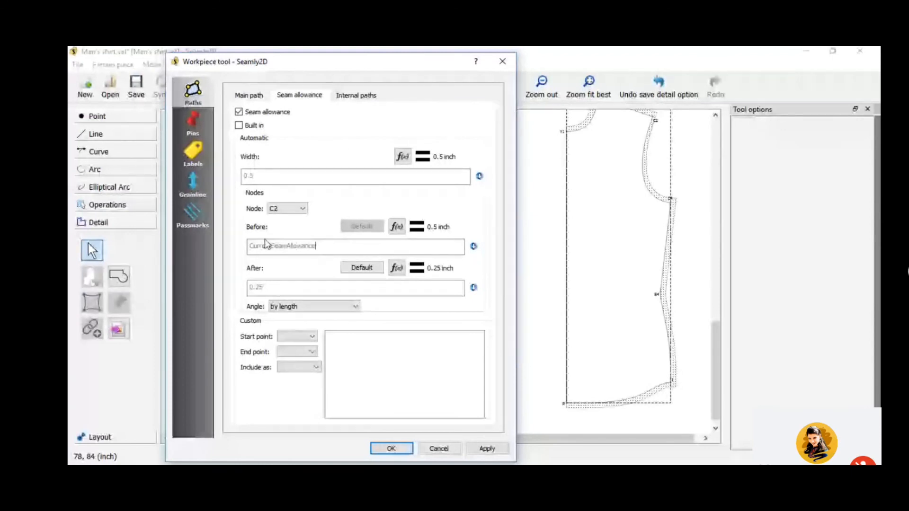
click(291, 208)
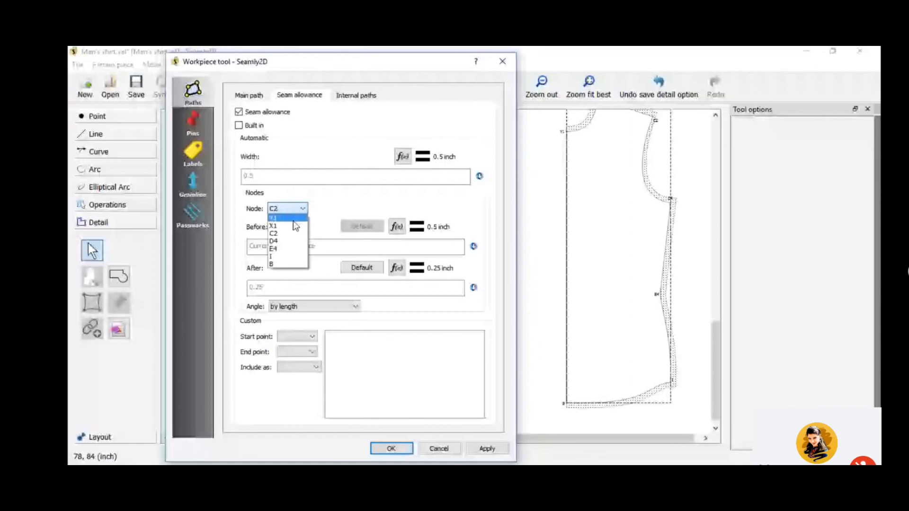
click(284, 241)
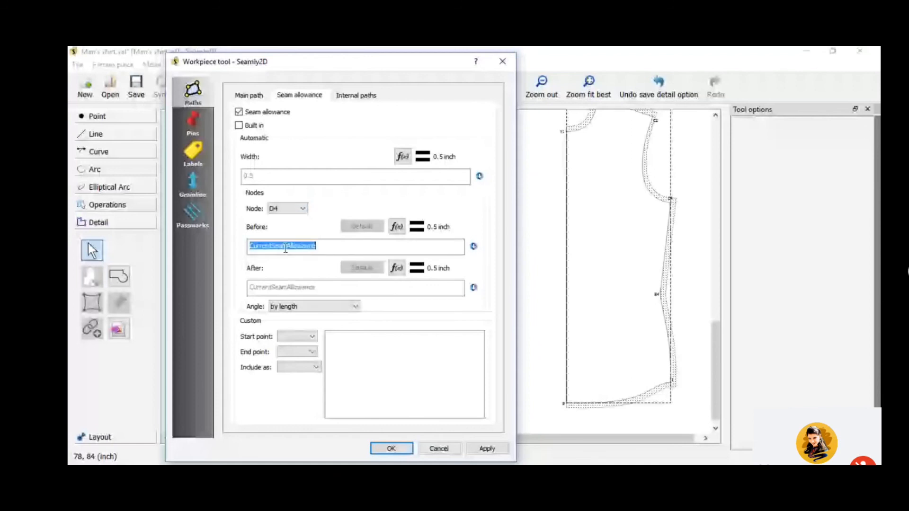
text(0.3)
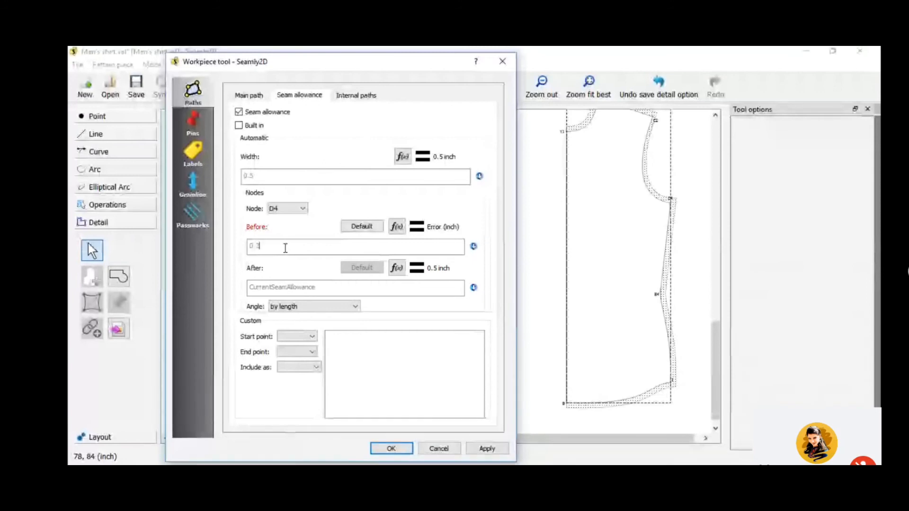
text(5)
click(488, 451)
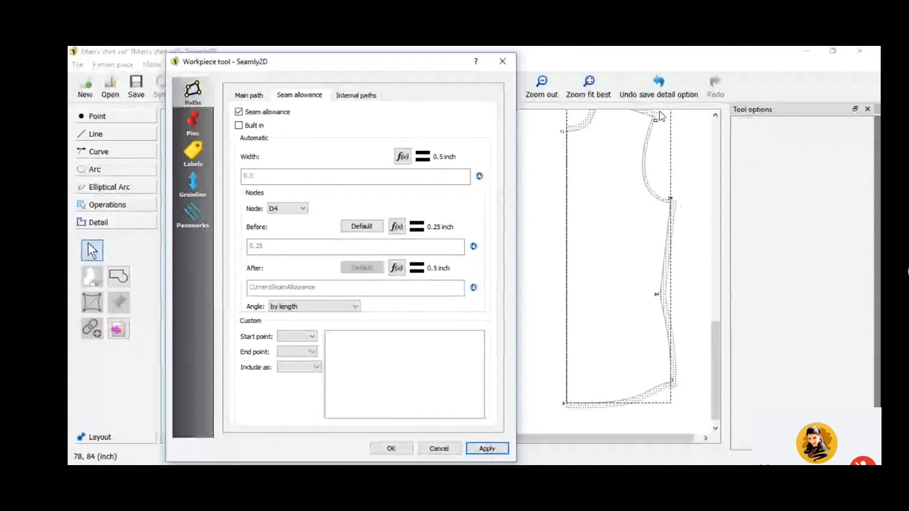
click(391, 448)
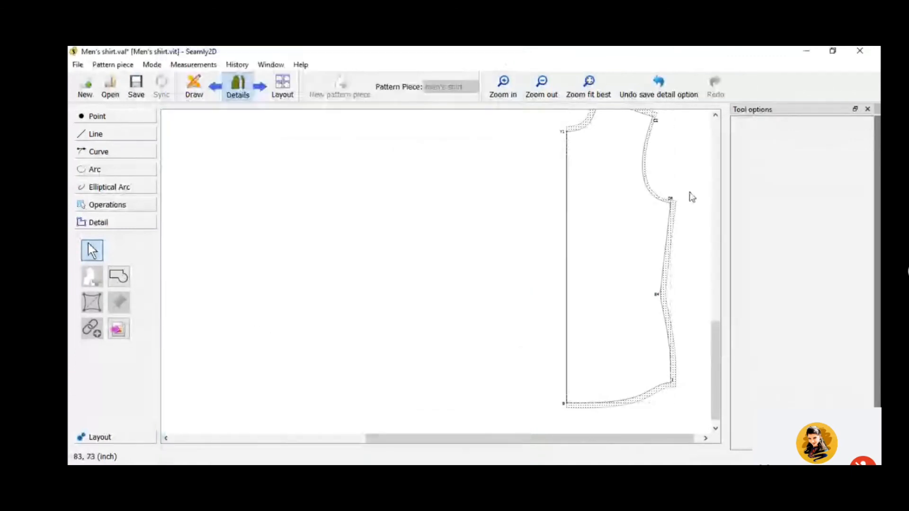
- Reopen the front piece's options and apply a seam allowance of 0.25 inch after node Y1 on the neckline
click(715, 115)
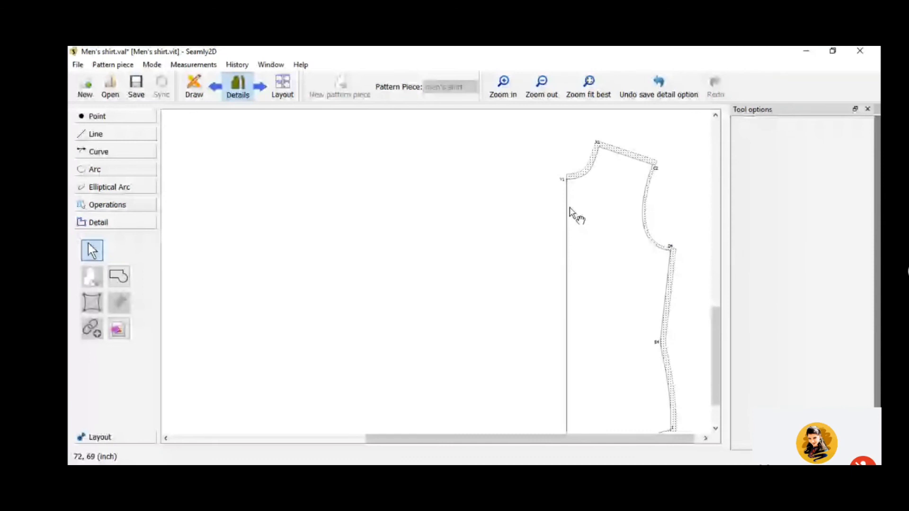
ctrl+scroll(571, 213, up, 2)
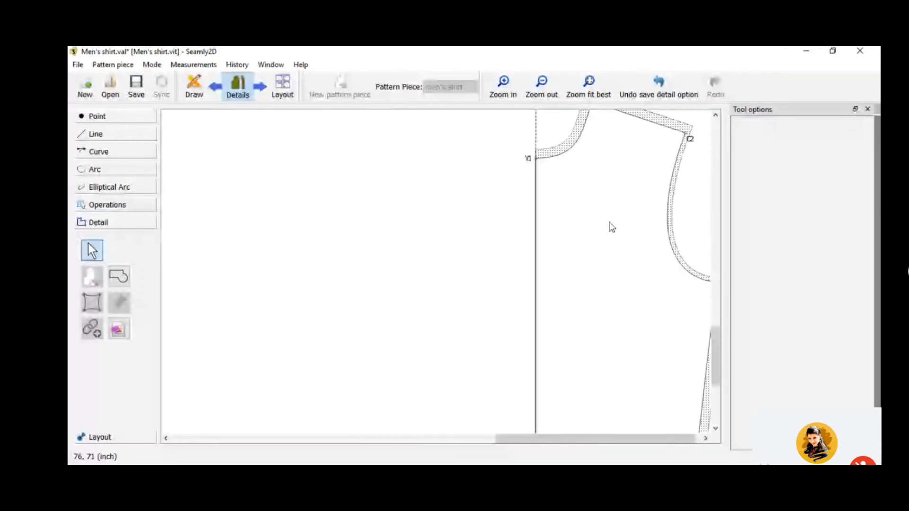
scroll(612, 227, up, 3)
scroll(613, 310, down, 1)
right_click(610, 305)
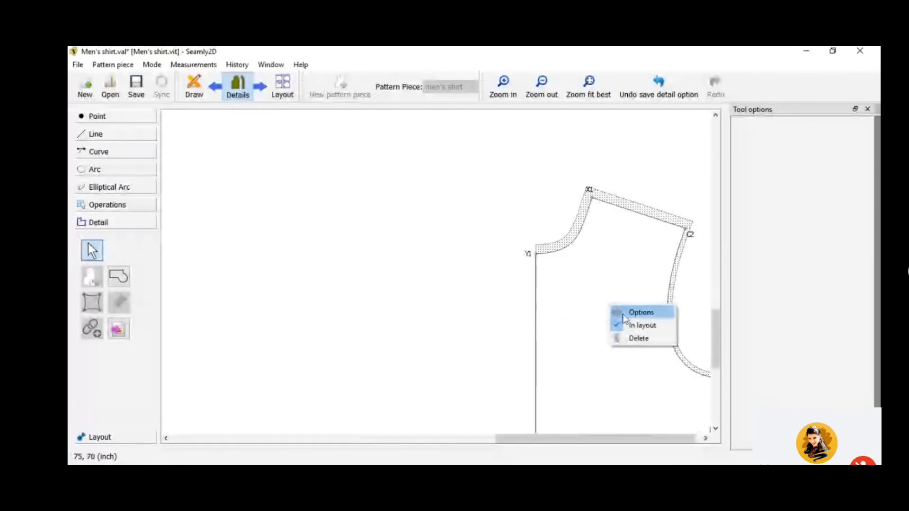
click(640, 313)
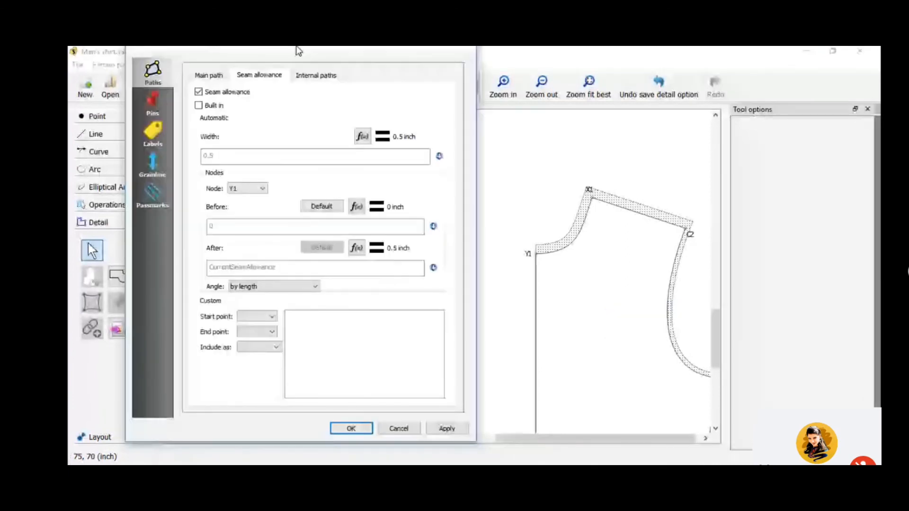
drag(297, 47, 297, 59)
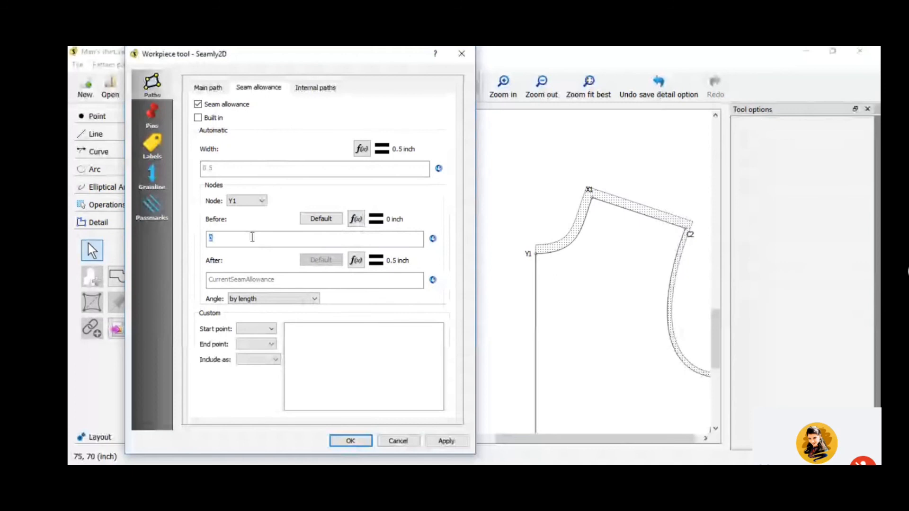
click(244, 279)
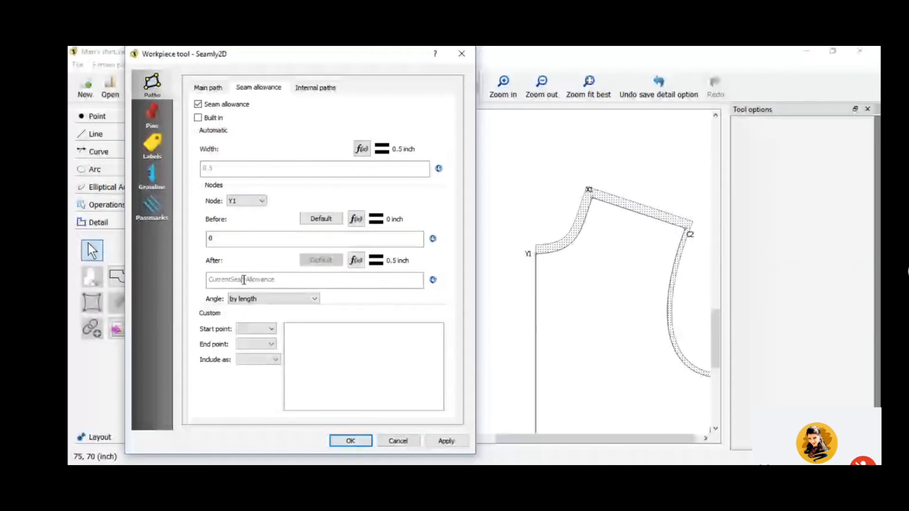
double_click(244, 280)
text(0.25)
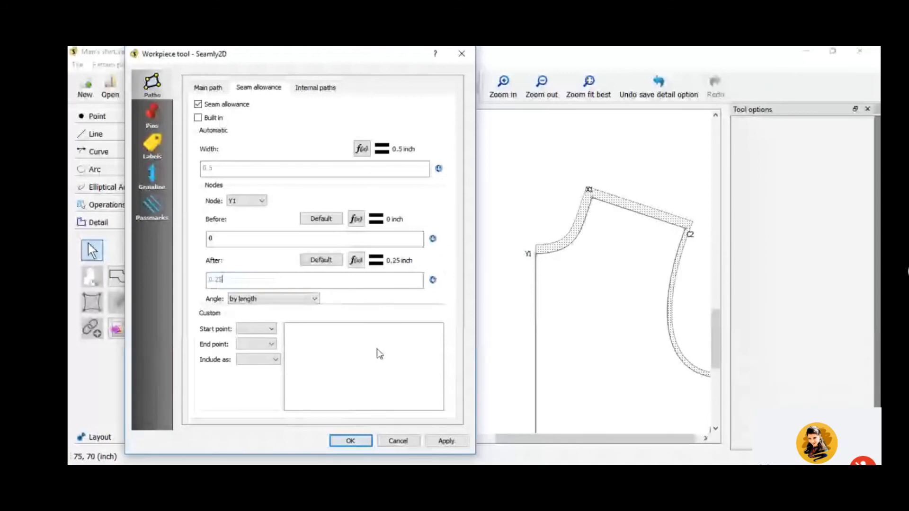
click(444, 441)
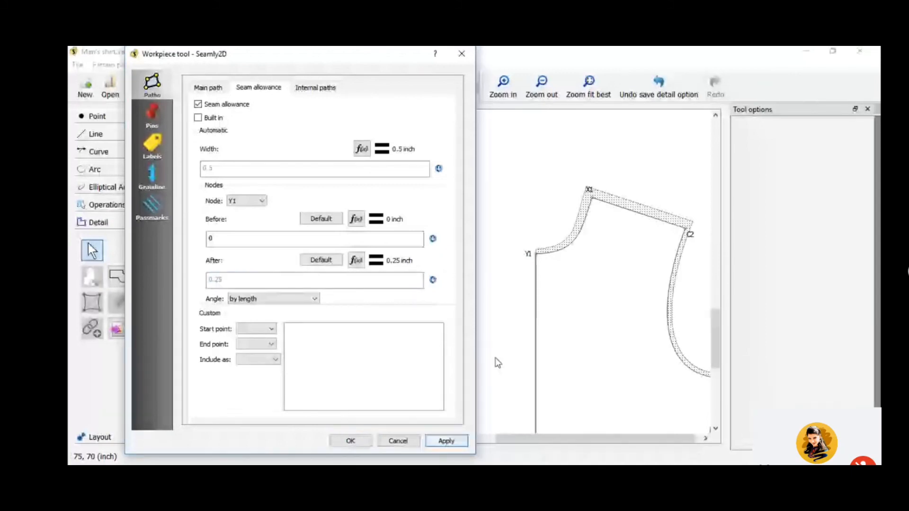
- Apply a seam allowance of 0.25 inch before node X1 at the shoulder end of the front neckline
click(246, 201)
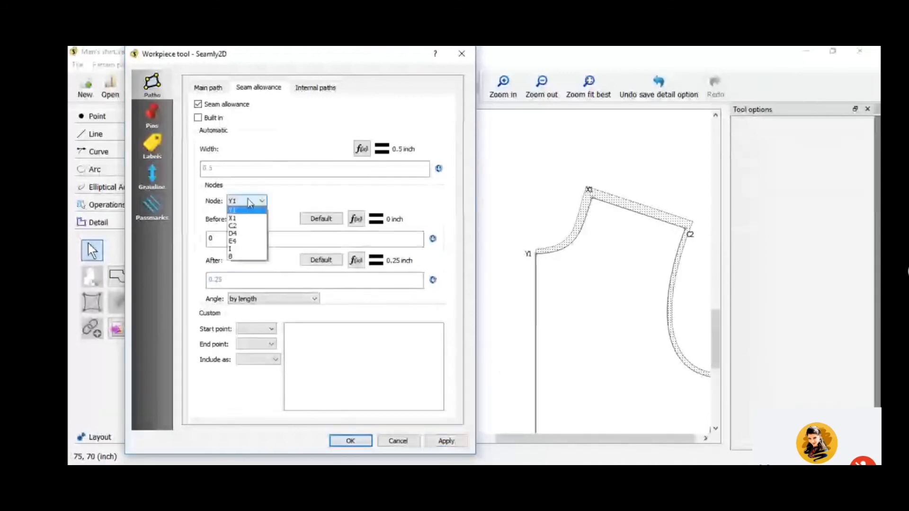
click(245, 218)
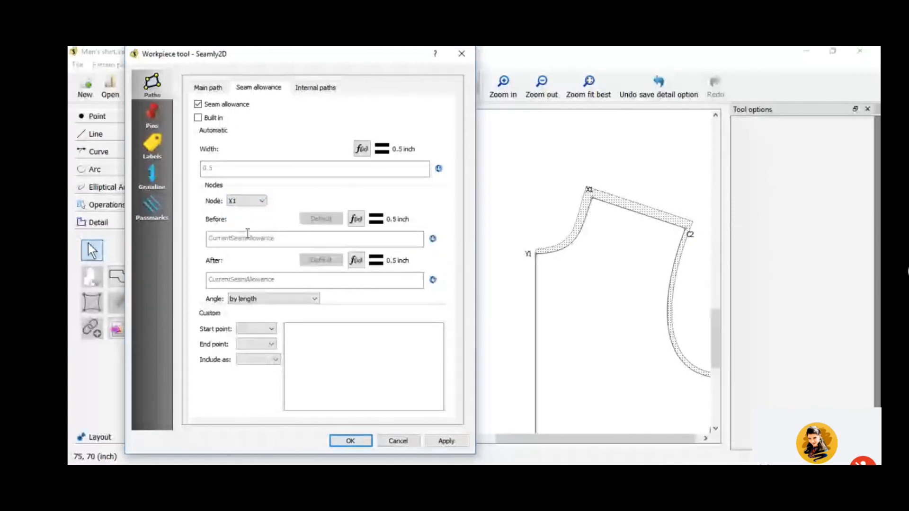
double_click(246, 239)
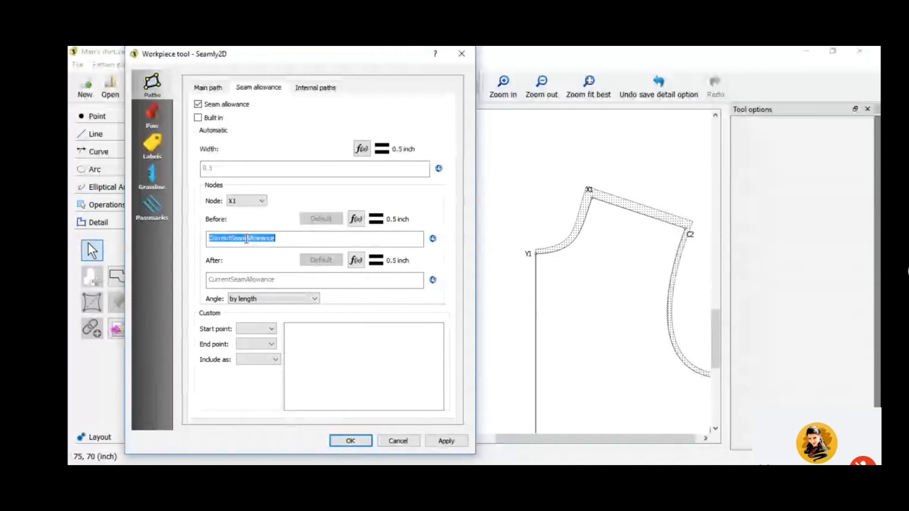
text(0.25)
click(453, 441)
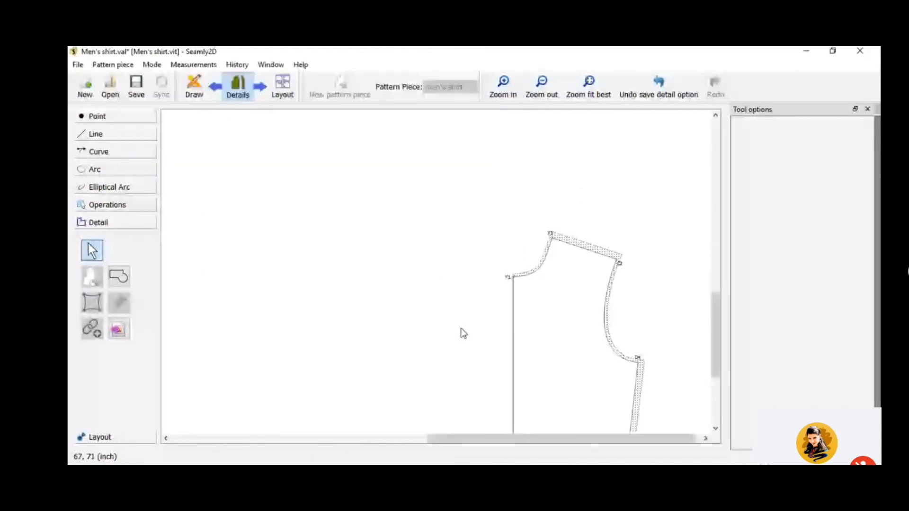
- Make the grainline visible on the front piece with a length of 10 inches
scroll(462, 333, down, 3)
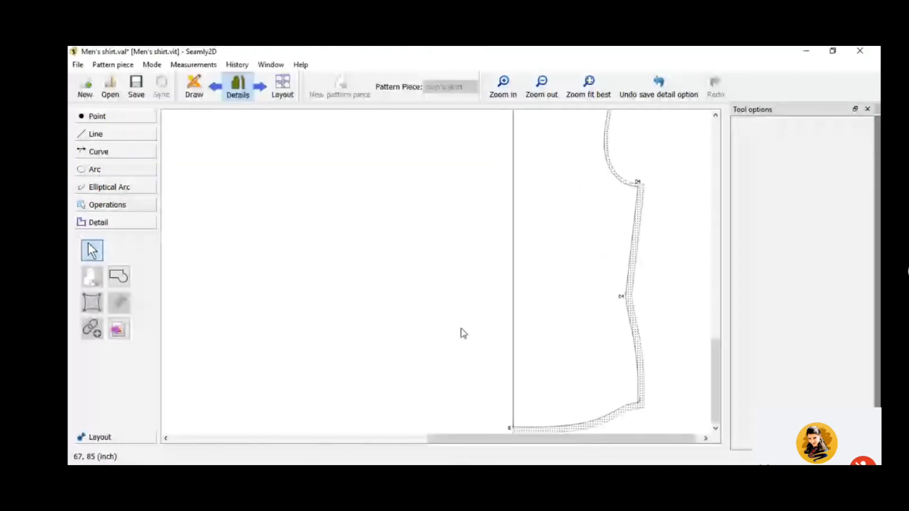
scroll(462, 333, up, 1)
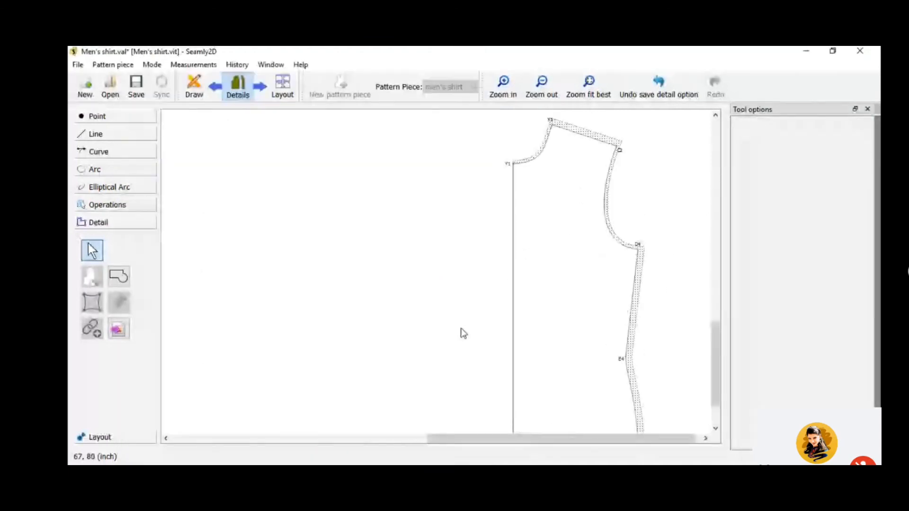
right_click(596, 308)
click(611, 316)
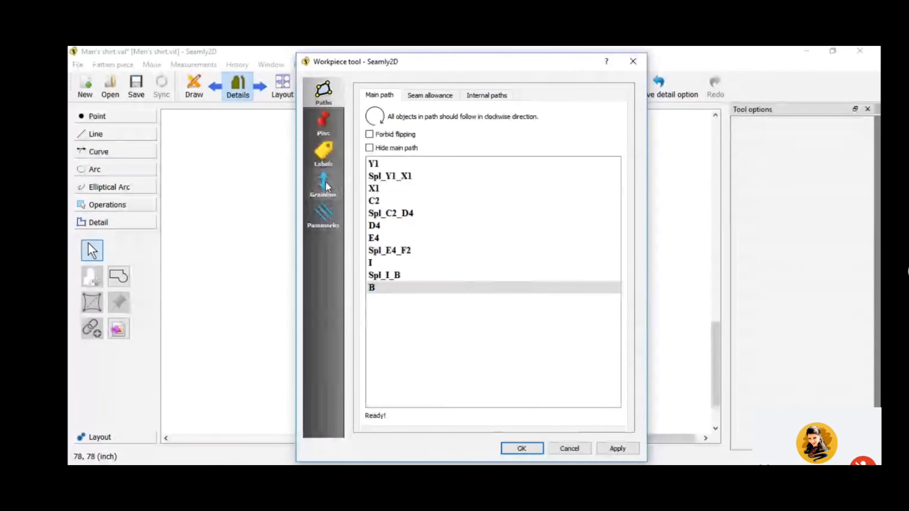
click(324, 184)
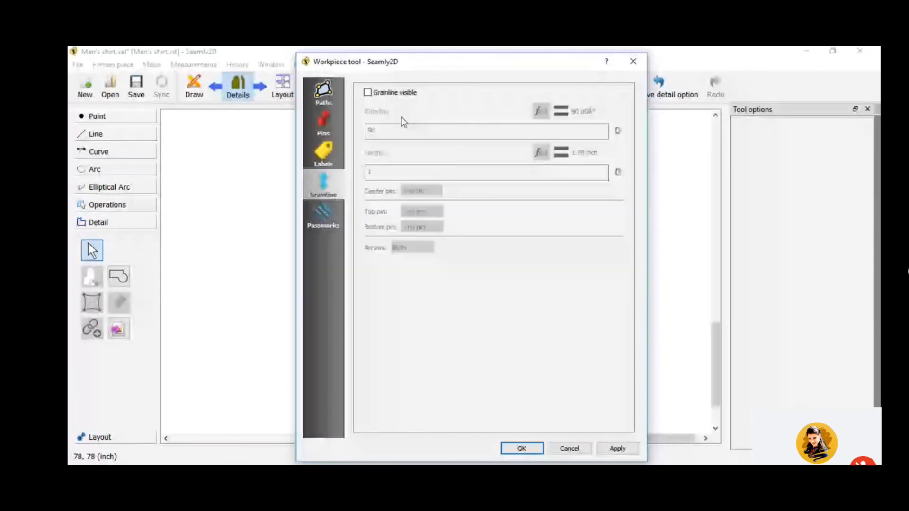
click(368, 93)
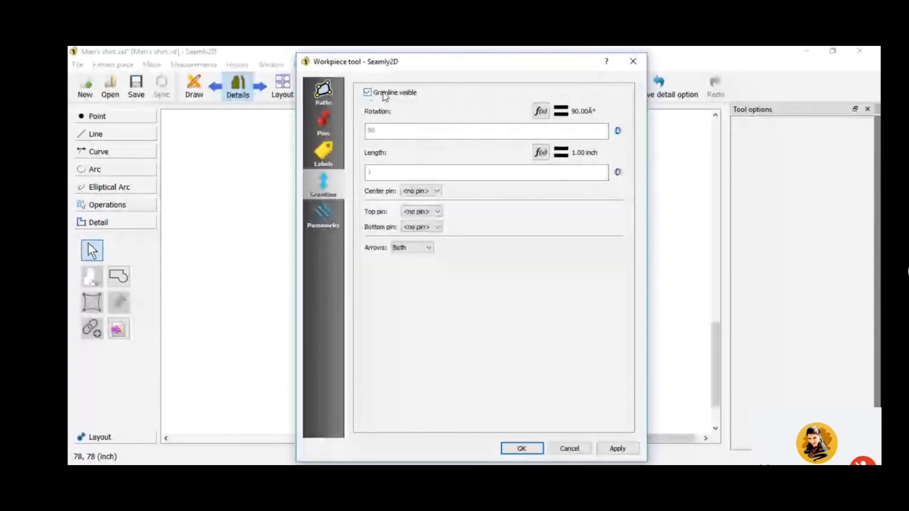
double_click(378, 172)
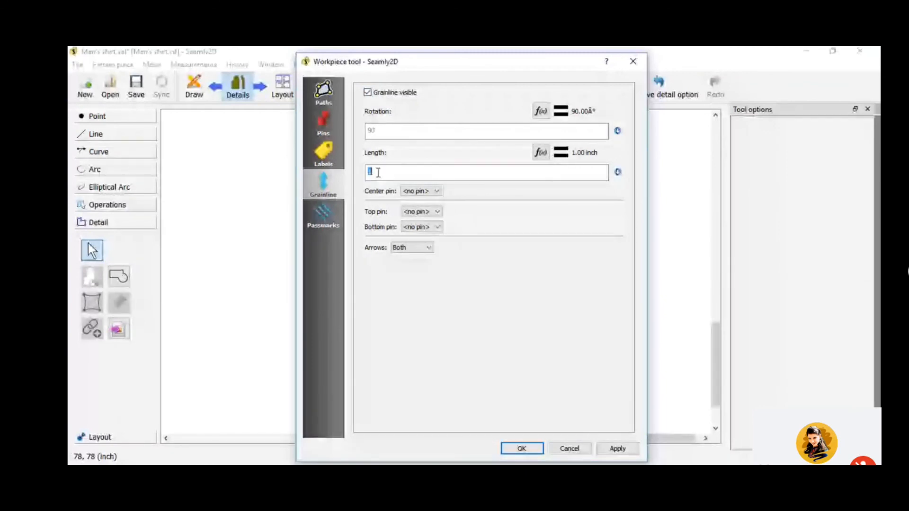
text(10)
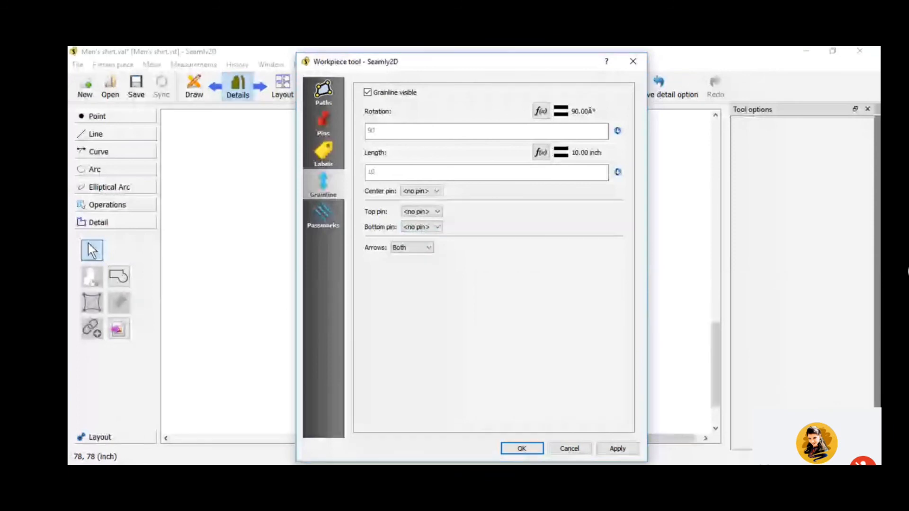
click(530, 450)
- Move the grainline from the center front edge to the inside of the front piece, below the neckline
click(515, 134)
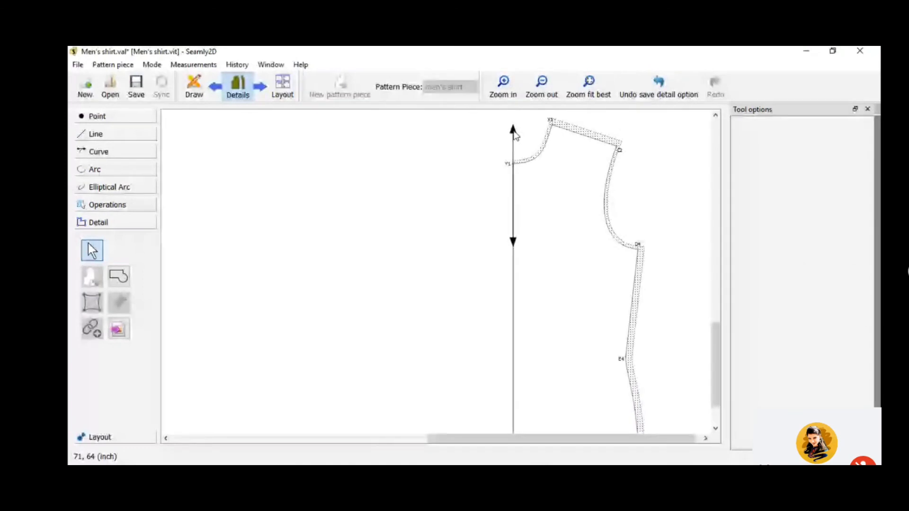
drag(515, 135, 535, 246)
ctrl+scroll(394, 338, down, 1)
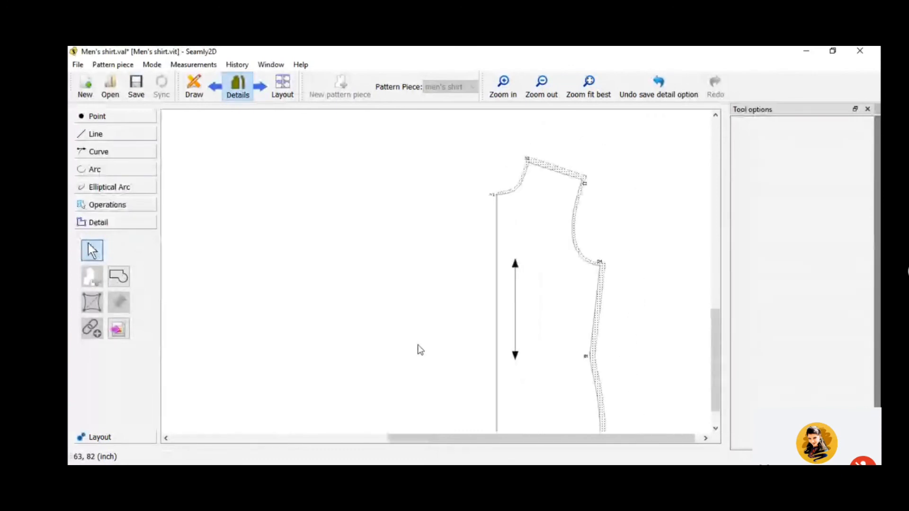
ctrl+scroll(420, 350, down, 1)
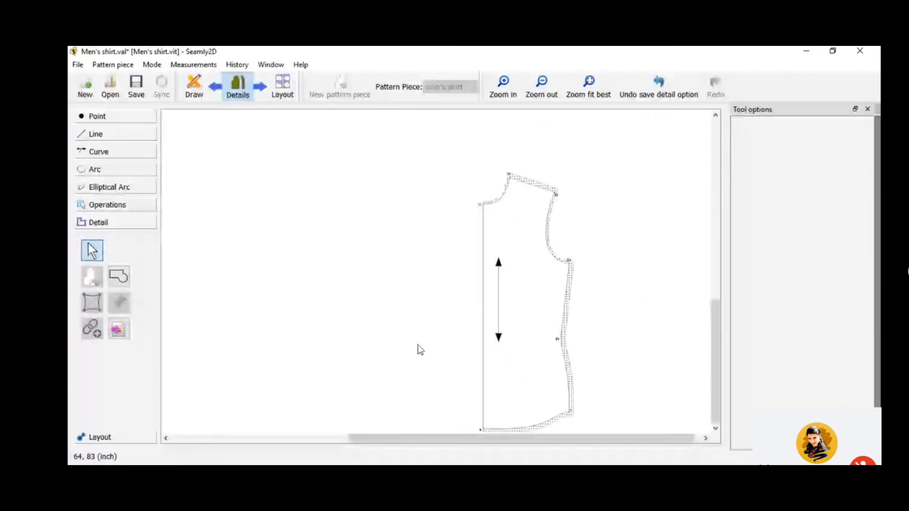
- Set the rotation of the front piece's grainline to 180 degrees and apply it
click(498, 338)
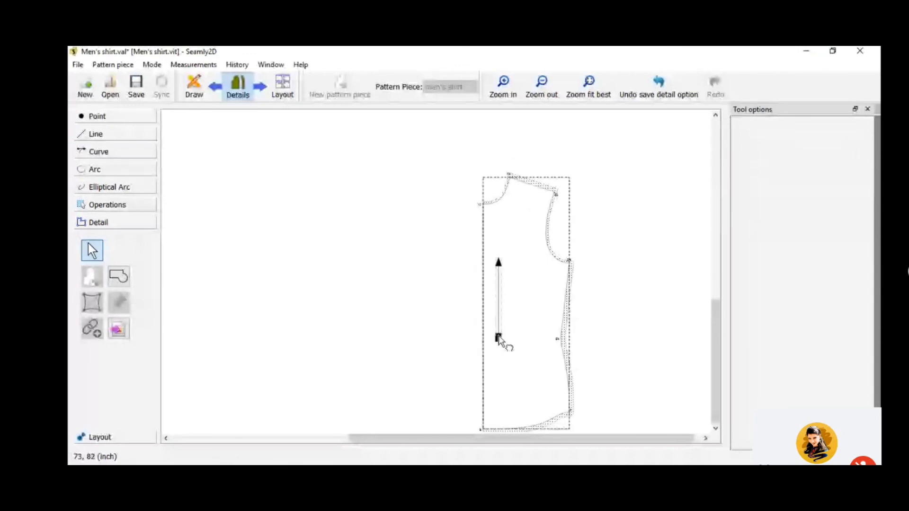
right_click(498, 338)
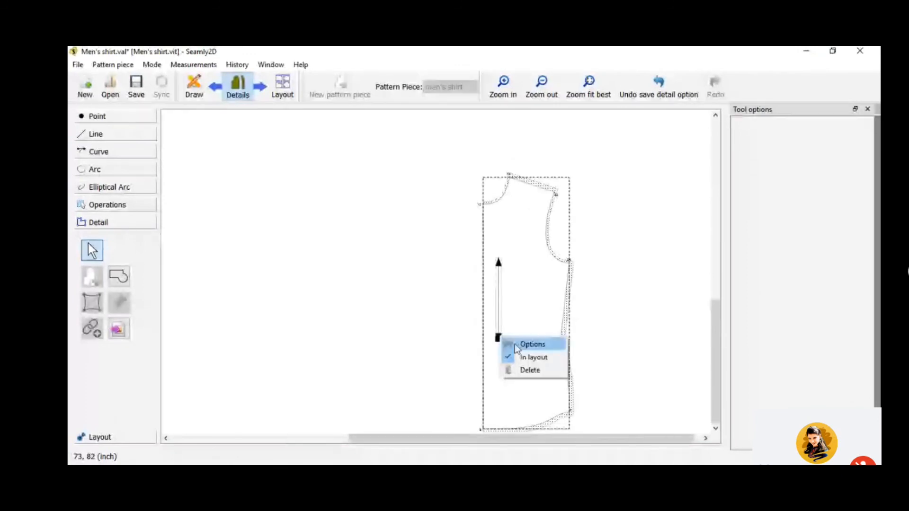
click(532, 344)
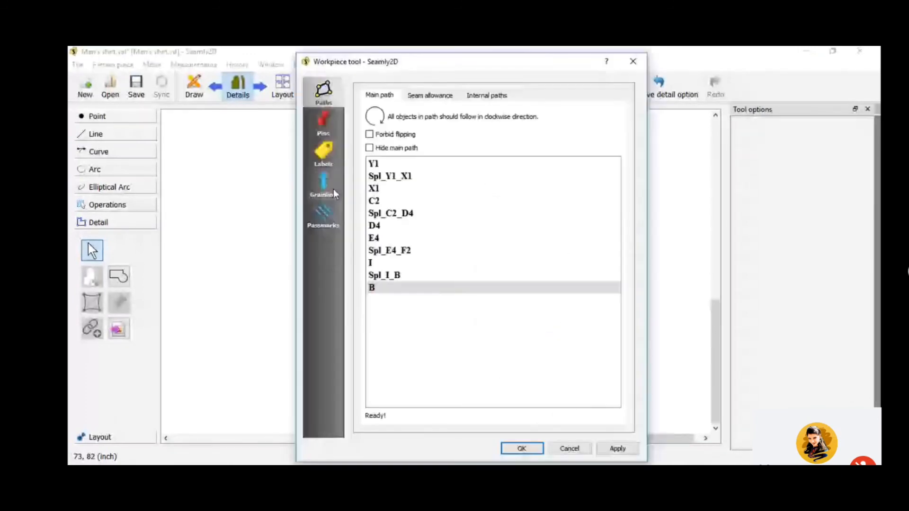
click(323, 182)
double_click(386, 132)
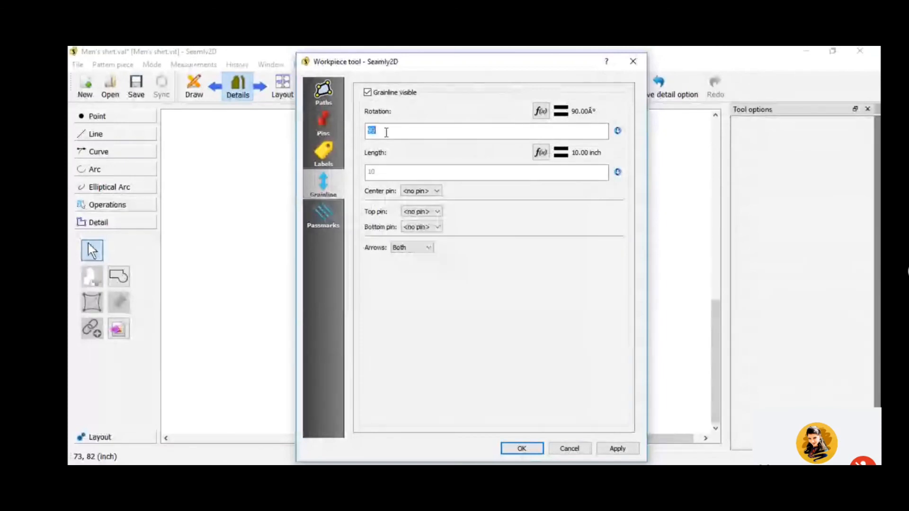
text(180)
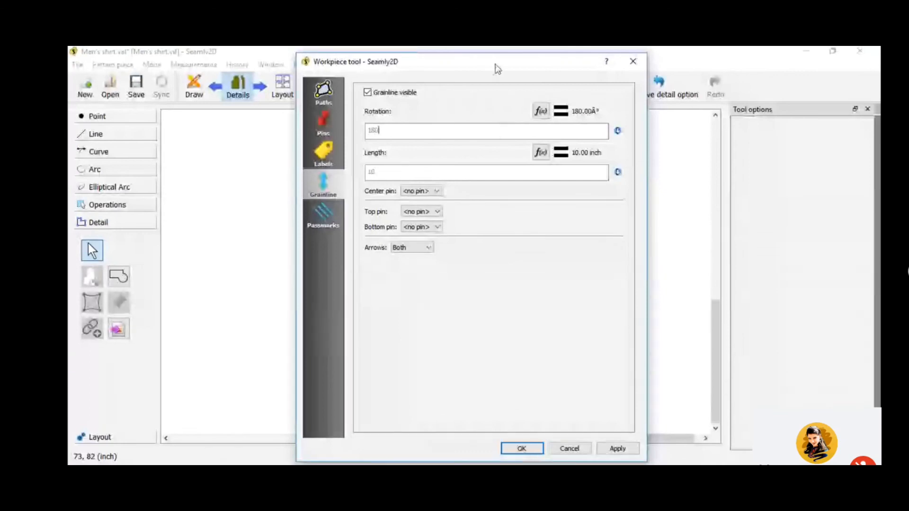
drag(497, 69, 308, 66)
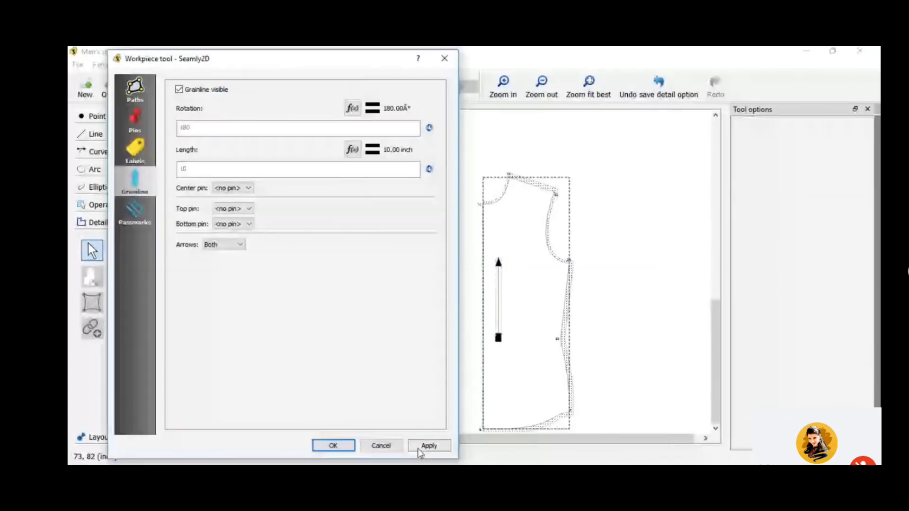
click(419, 447)
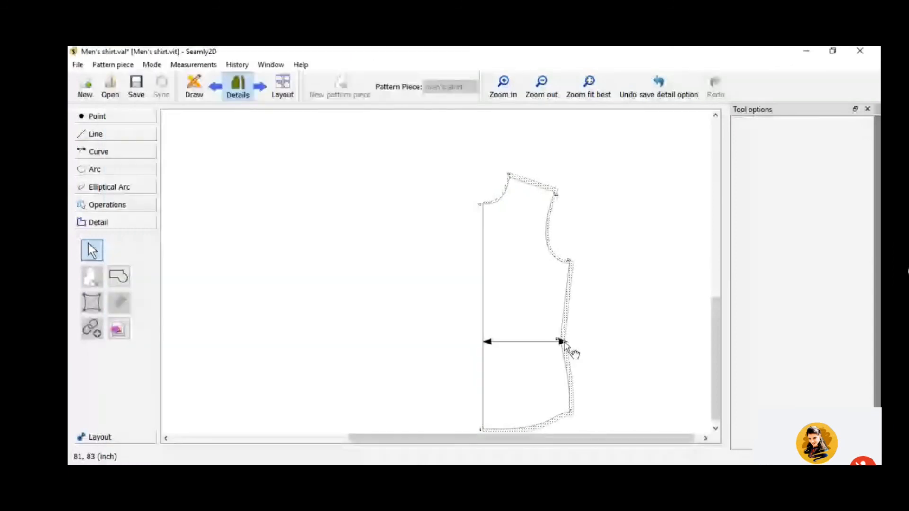
drag(563, 343, 561, 342)
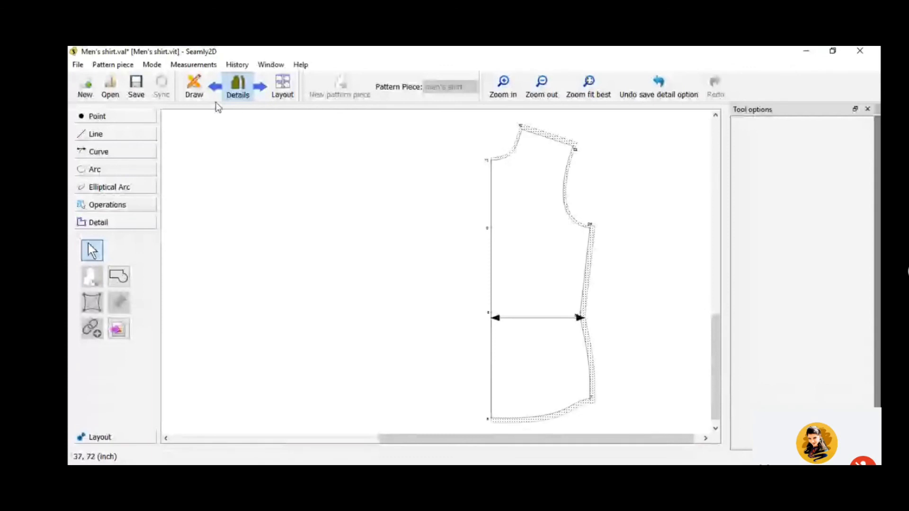
- Return to the draft and insert point F on the center front line as a node of the piece Detail
click(194, 90)
ctrl+scroll(359, 268, down, 4)
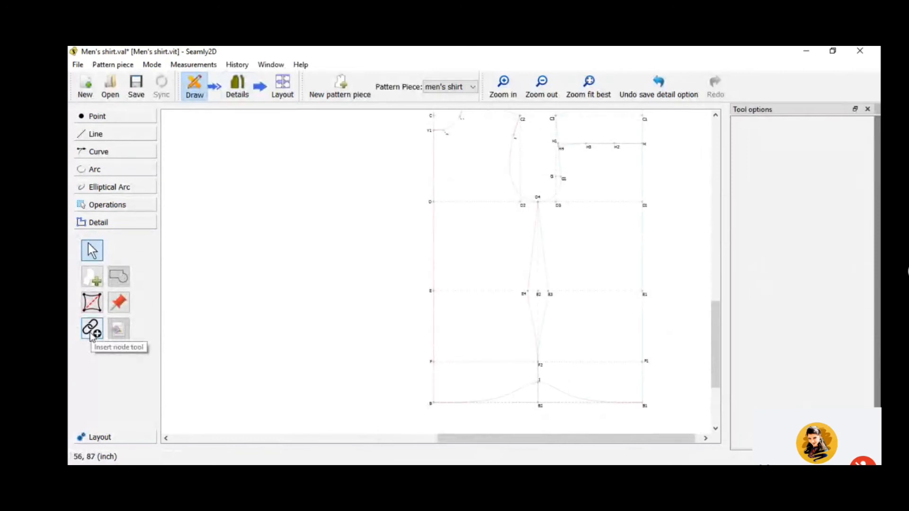
click(92, 330)
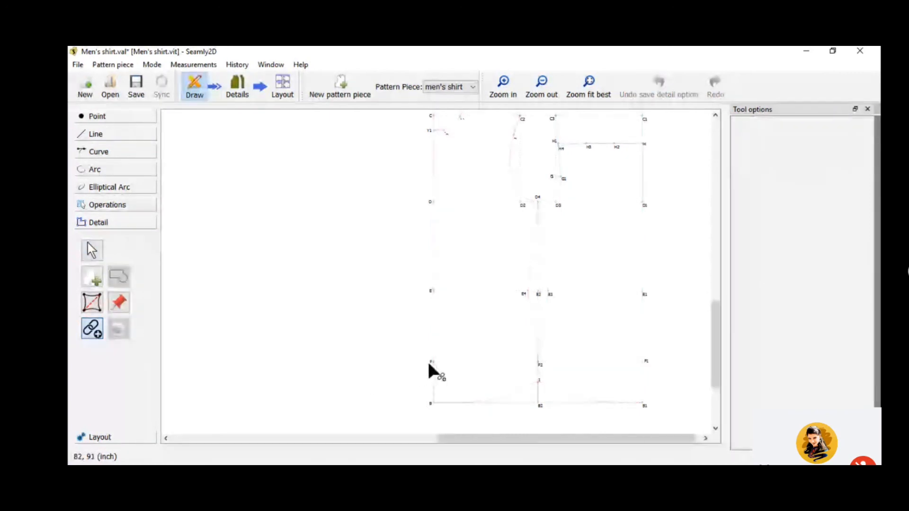
scroll(428, 367, up, 3)
scroll(428, 364, up, 1)
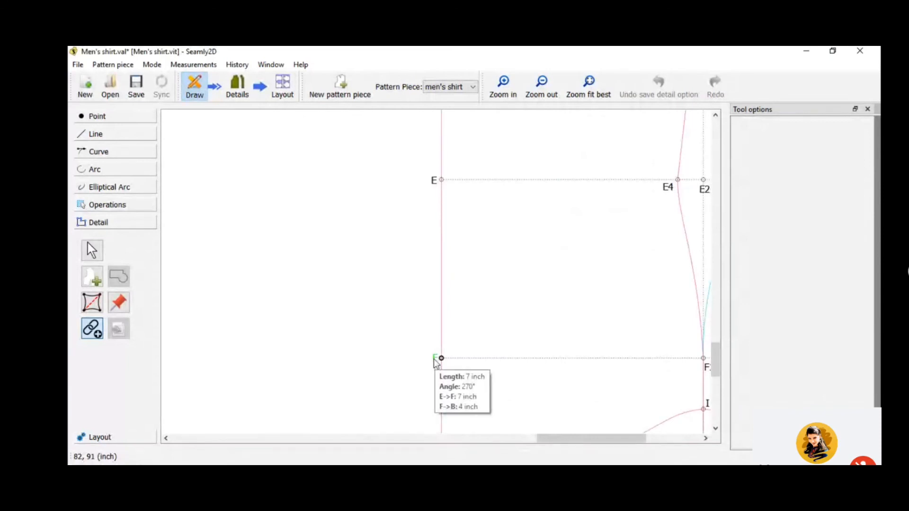
click(434, 359)
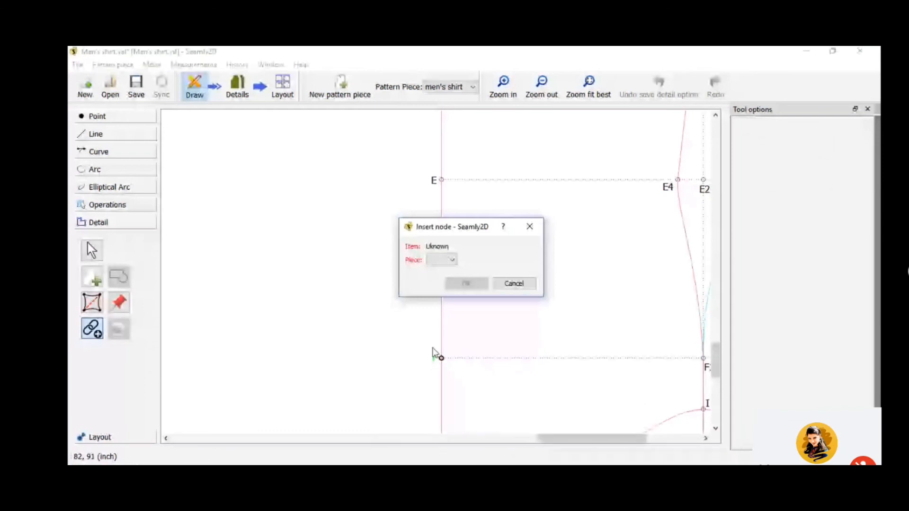
click(514, 283)
click(439, 358)
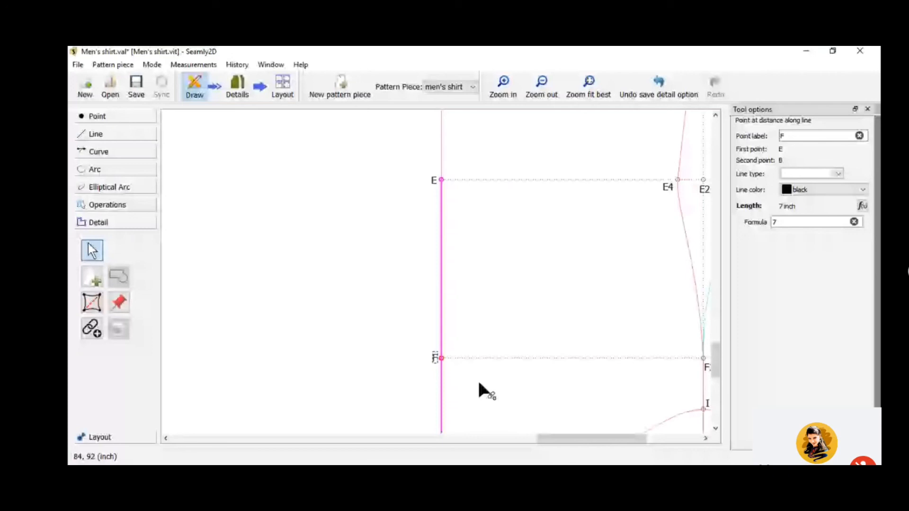
click(92, 328)
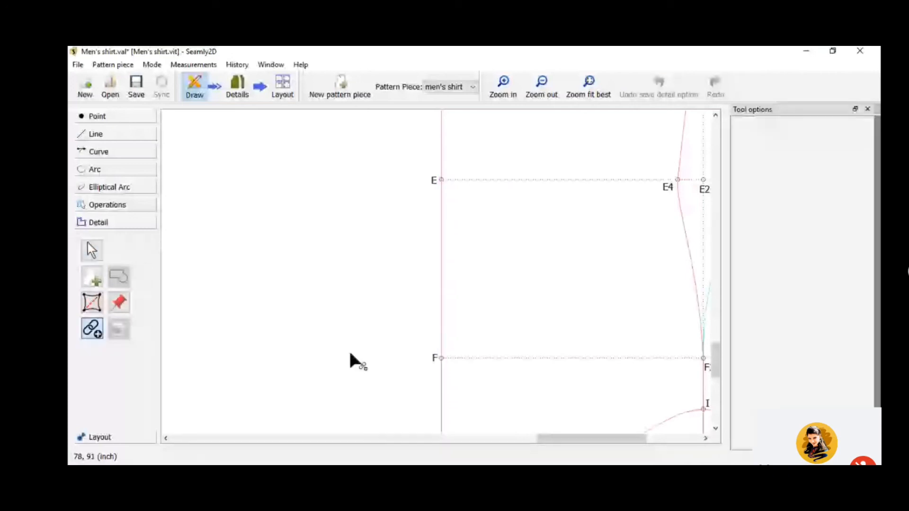
click(434, 361)
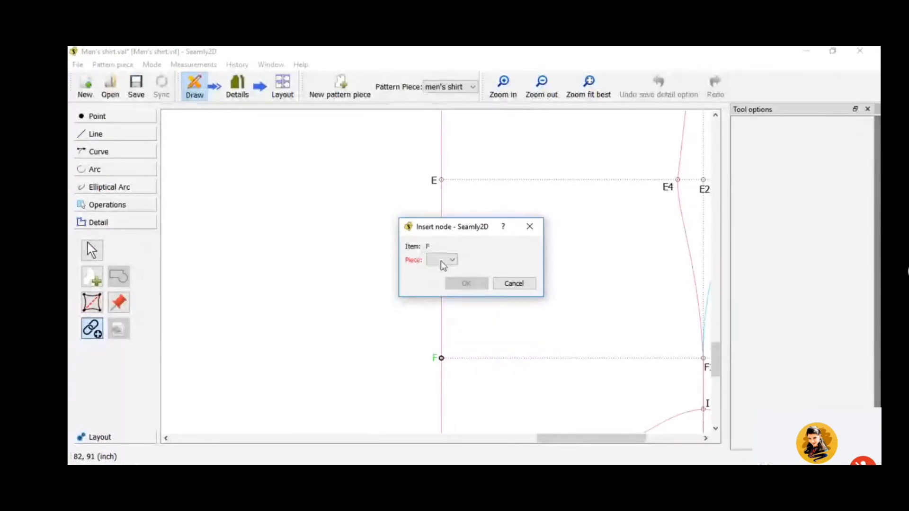
click(441, 261)
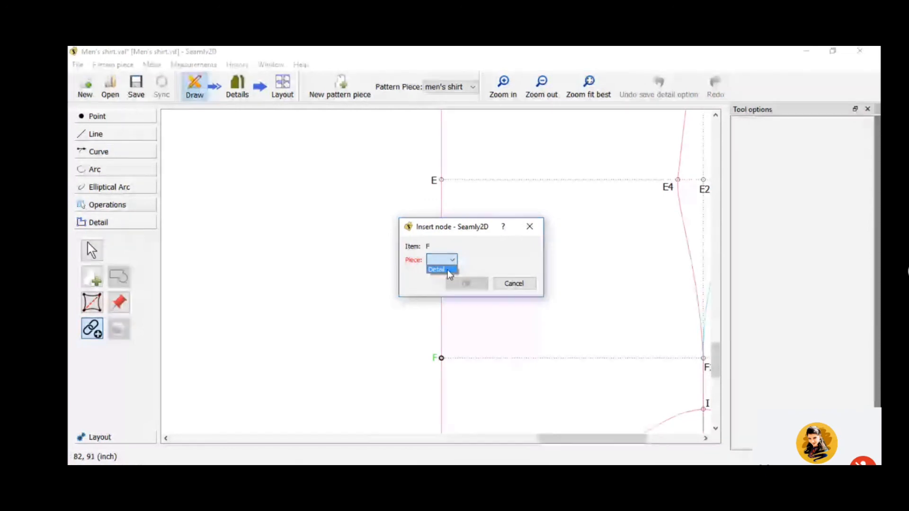
click(448, 269)
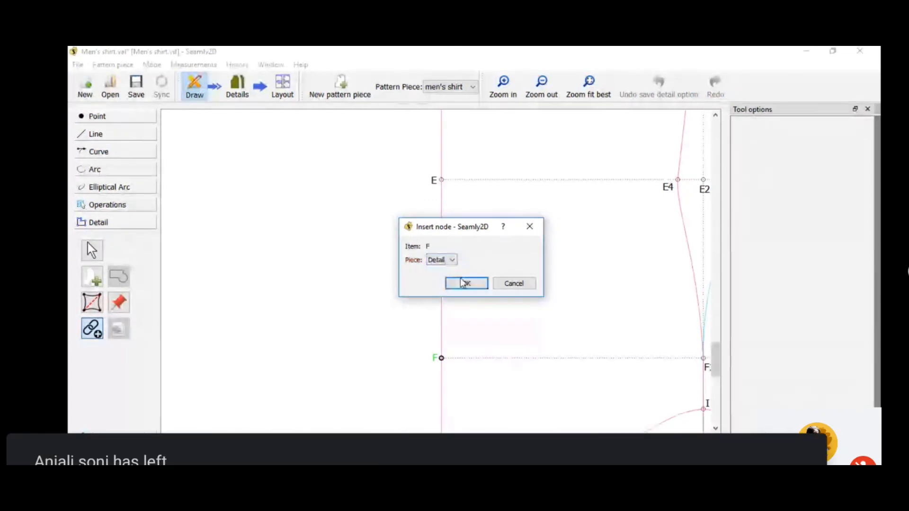
click(464, 283)
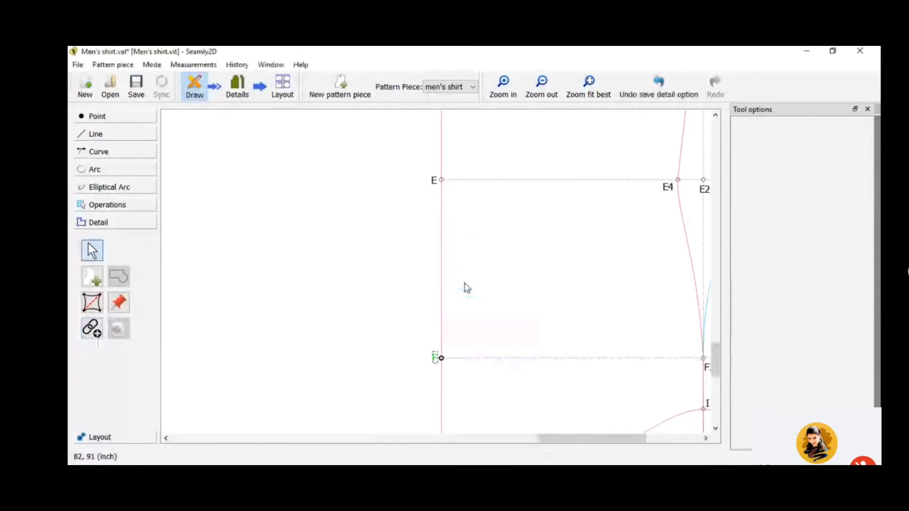
- Include the excluded node F in the main path of the front piece through its options
click(231, 90)
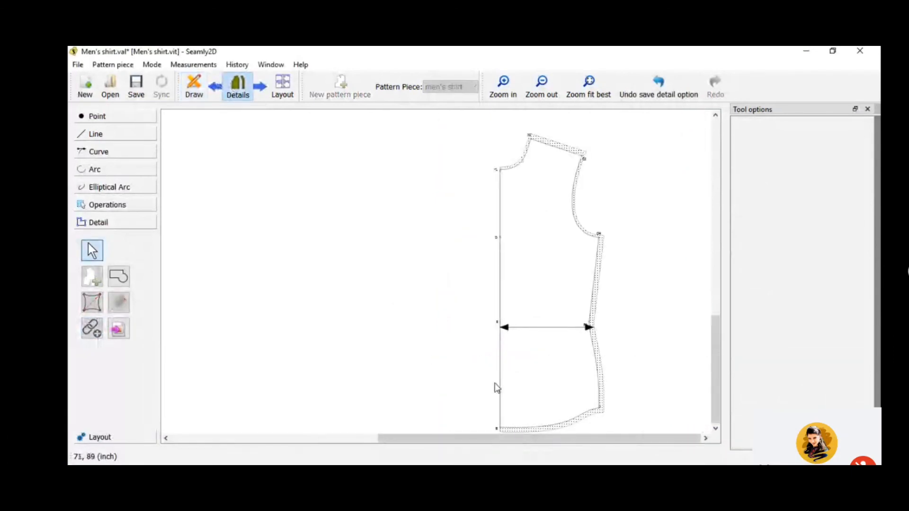
right_click(534, 392)
click(550, 399)
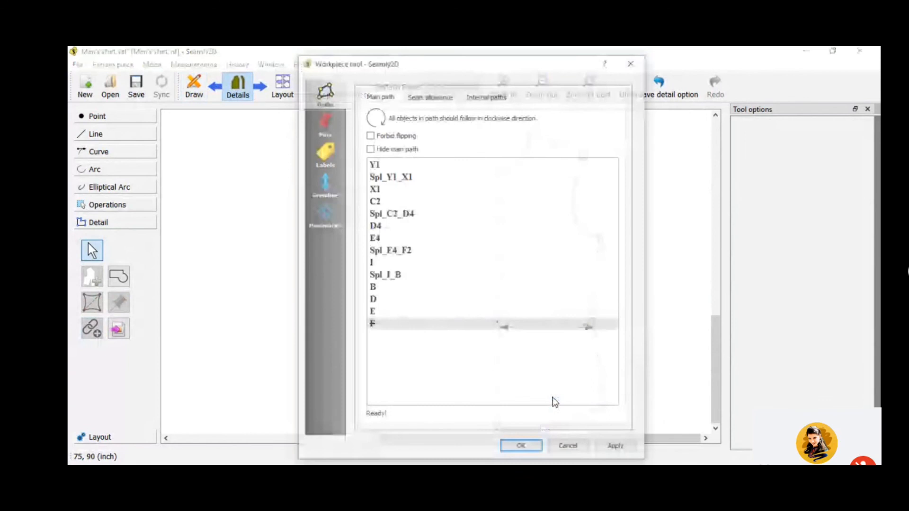
right_click(386, 326)
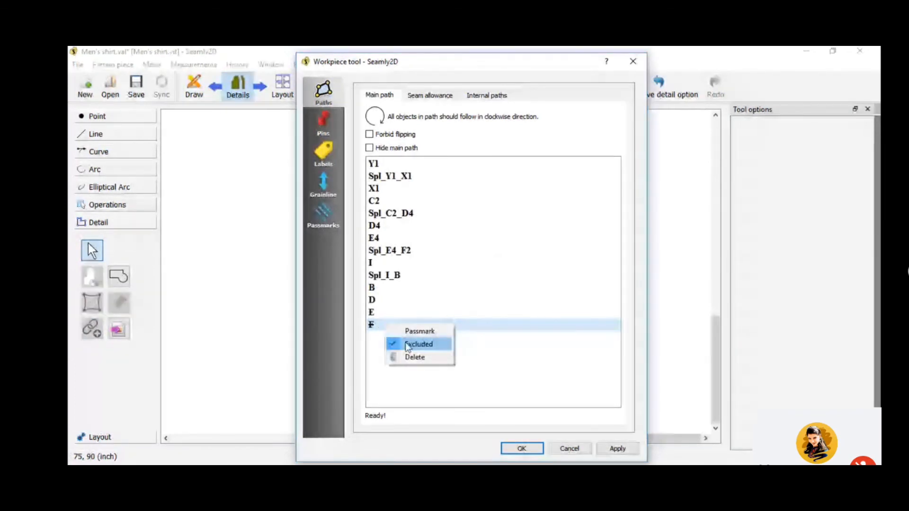
click(408, 345)
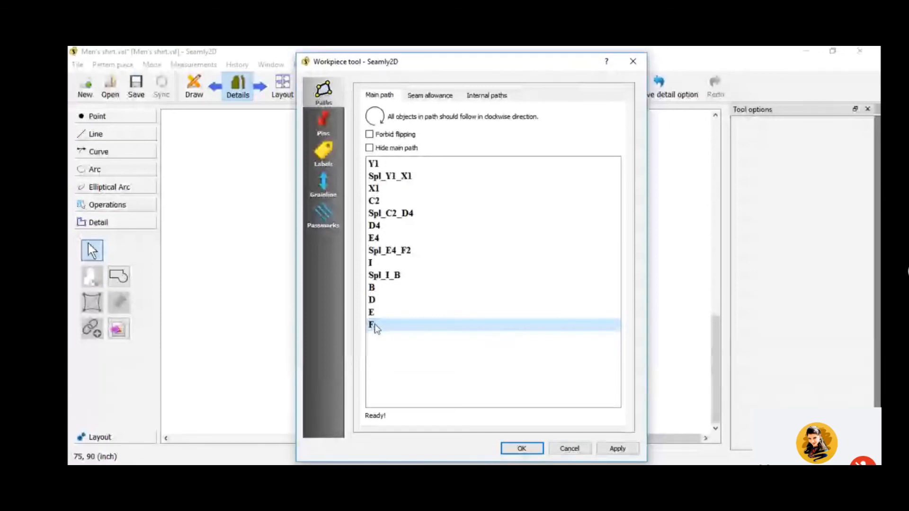
click(522, 448)
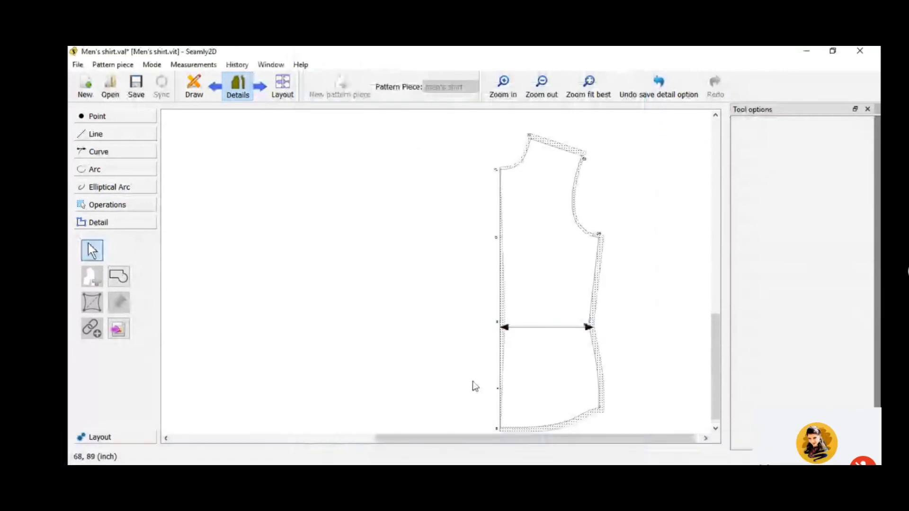
- Shift the front piece slightly on the sheet and undo the last two changes
ctrl+scroll(481, 414, up, 4)
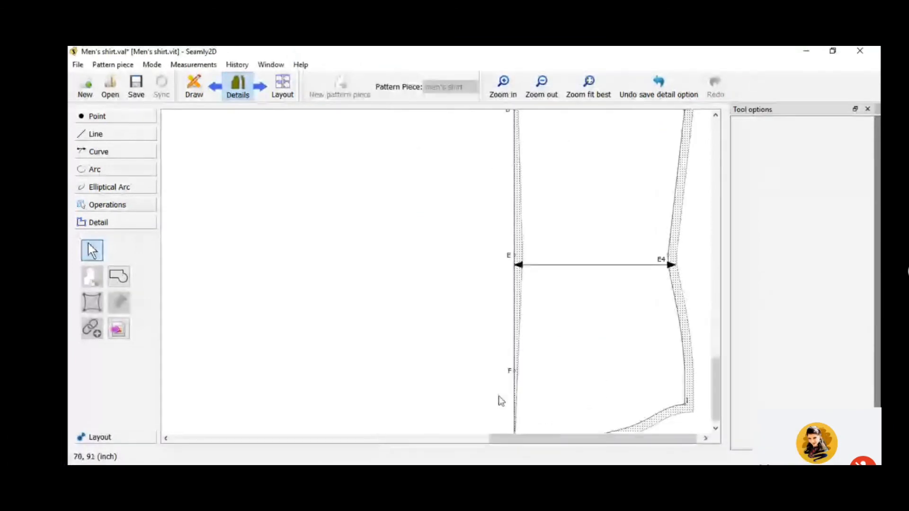
drag(517, 382, 483, 401)
ctrl+scroll(483, 400, down, 5)
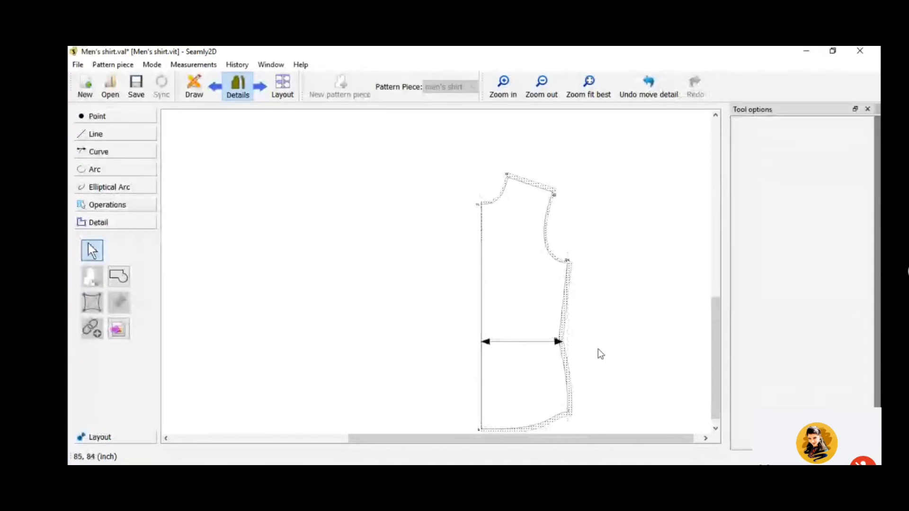
key(ctrl+z)
key(ctrl+z)
- Open the front piece's options again
click(559, 341)
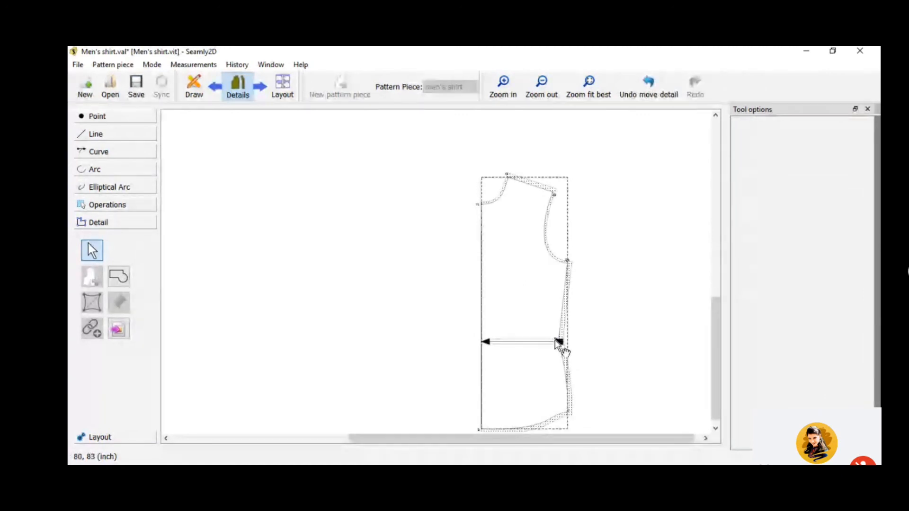
right_click(551, 341)
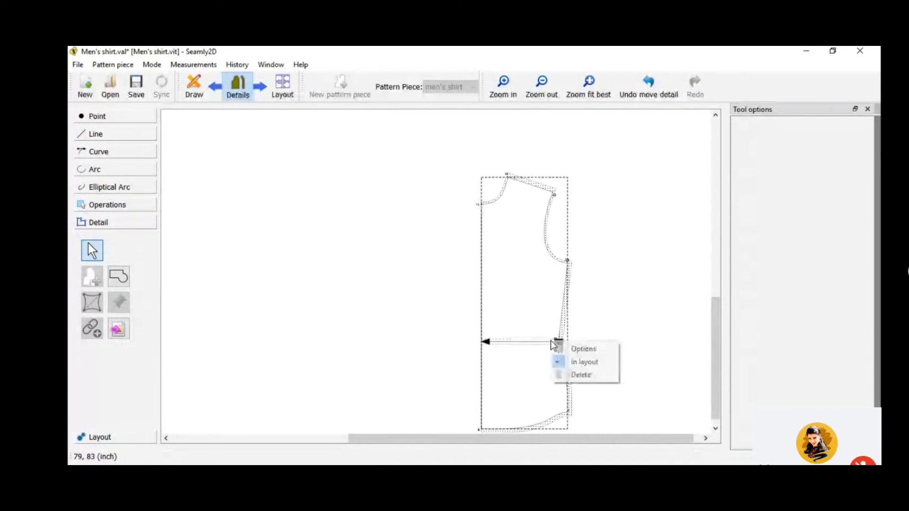
click(585, 347)
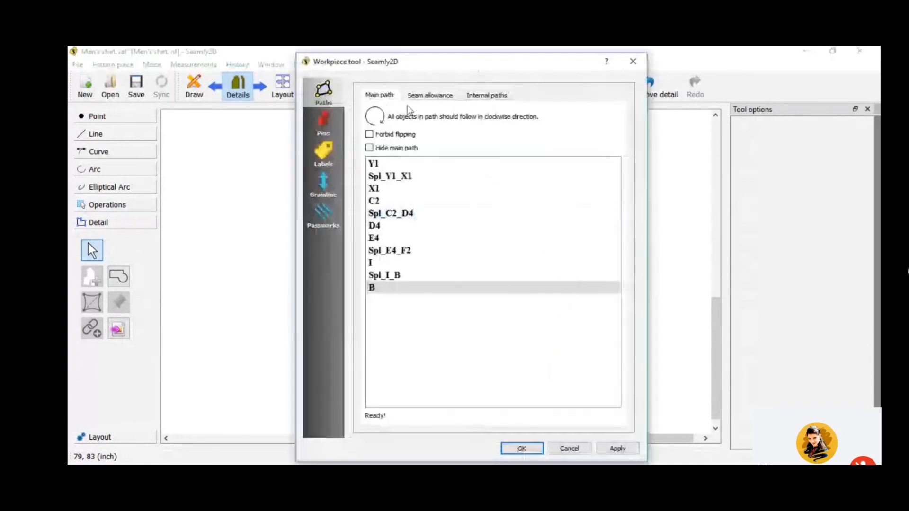